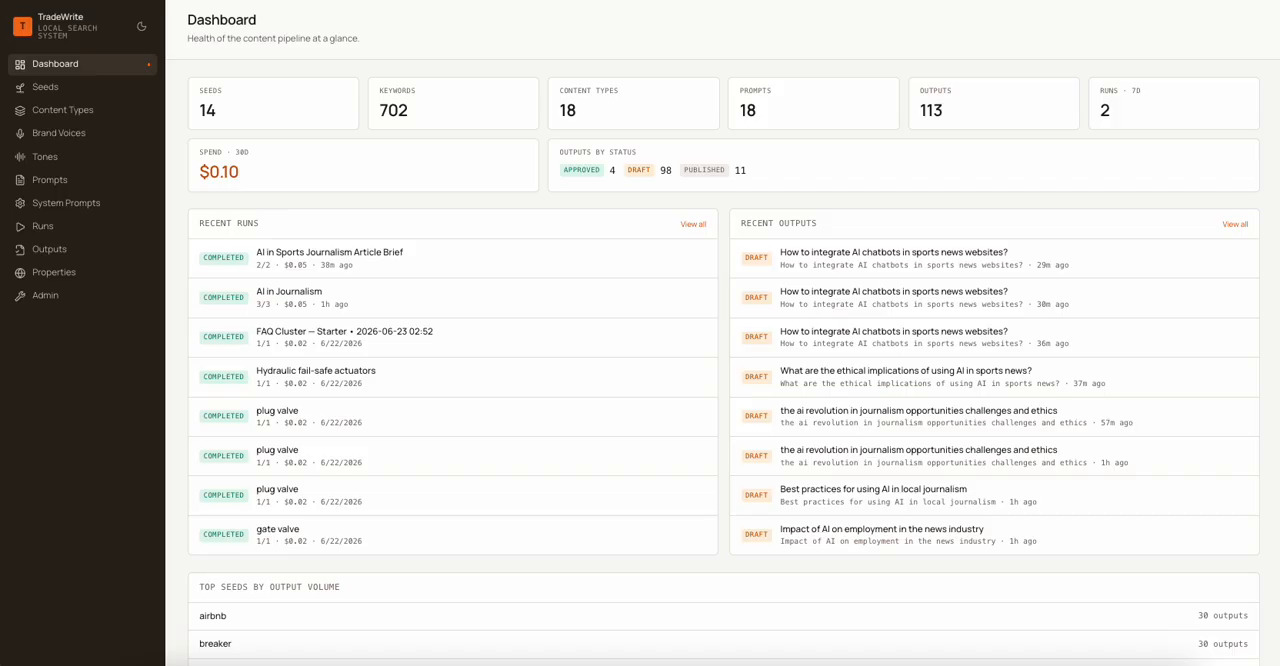
- Start a new seed with the topic "AI in Political Reporting"
click(47, 95)
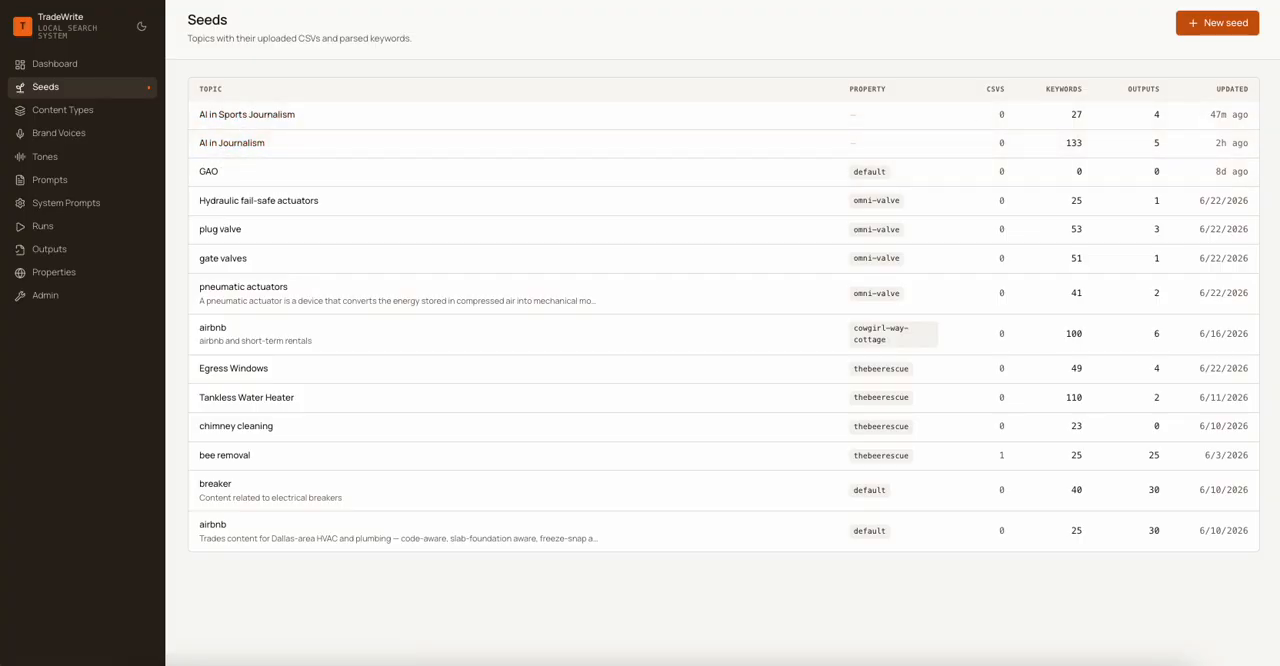
click(1238, 30)
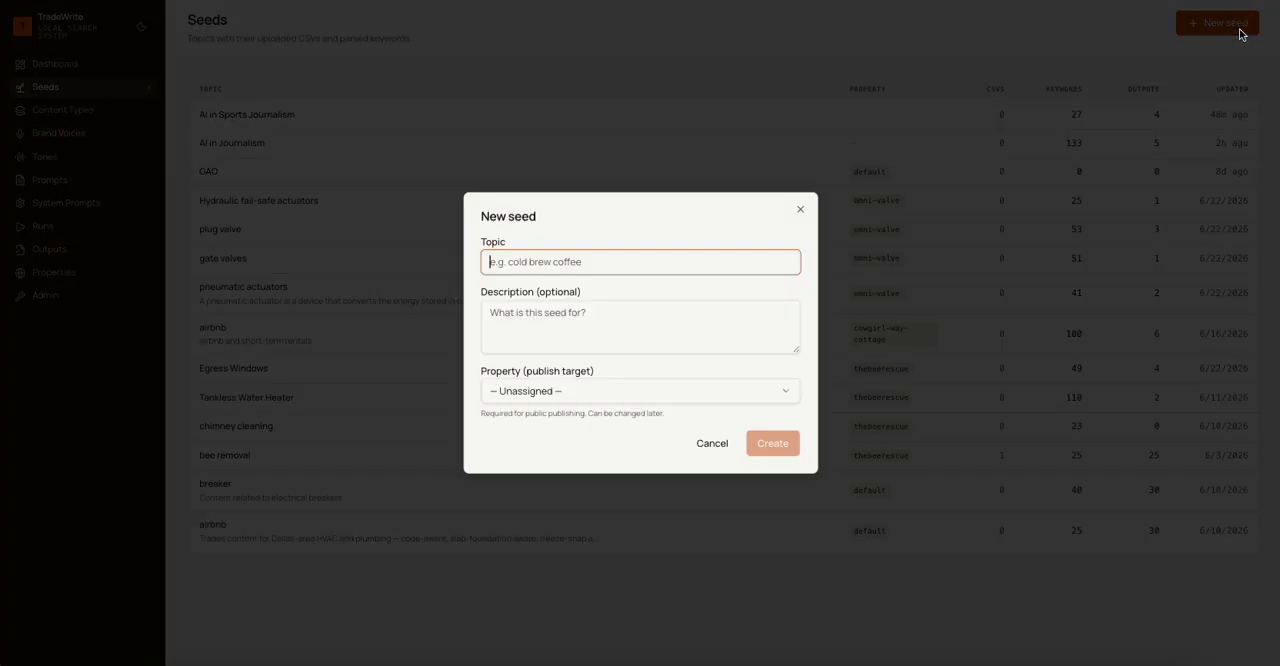
text(A)
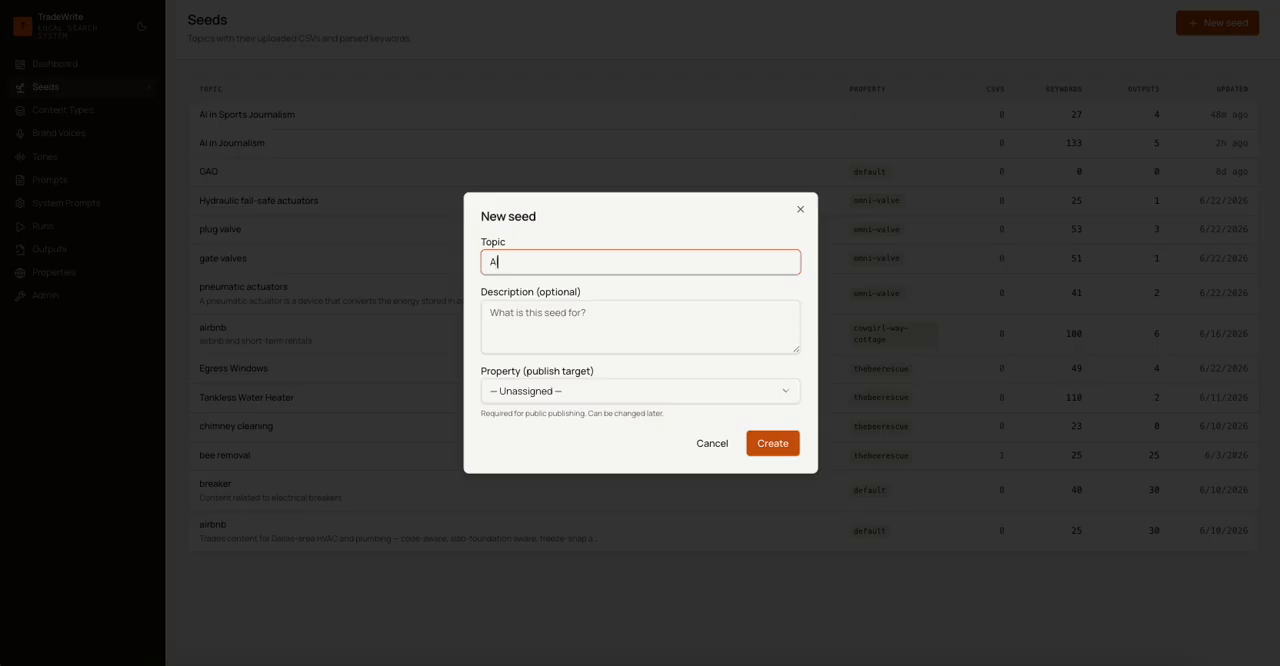
text(I)
text( in Police)
text(e)
key(BackSpace)
key(BackSpace)
text(tical Reporting)
- Enter the seed description "Investigation into the impact AI will have on local political coverage."
click(595, 315)
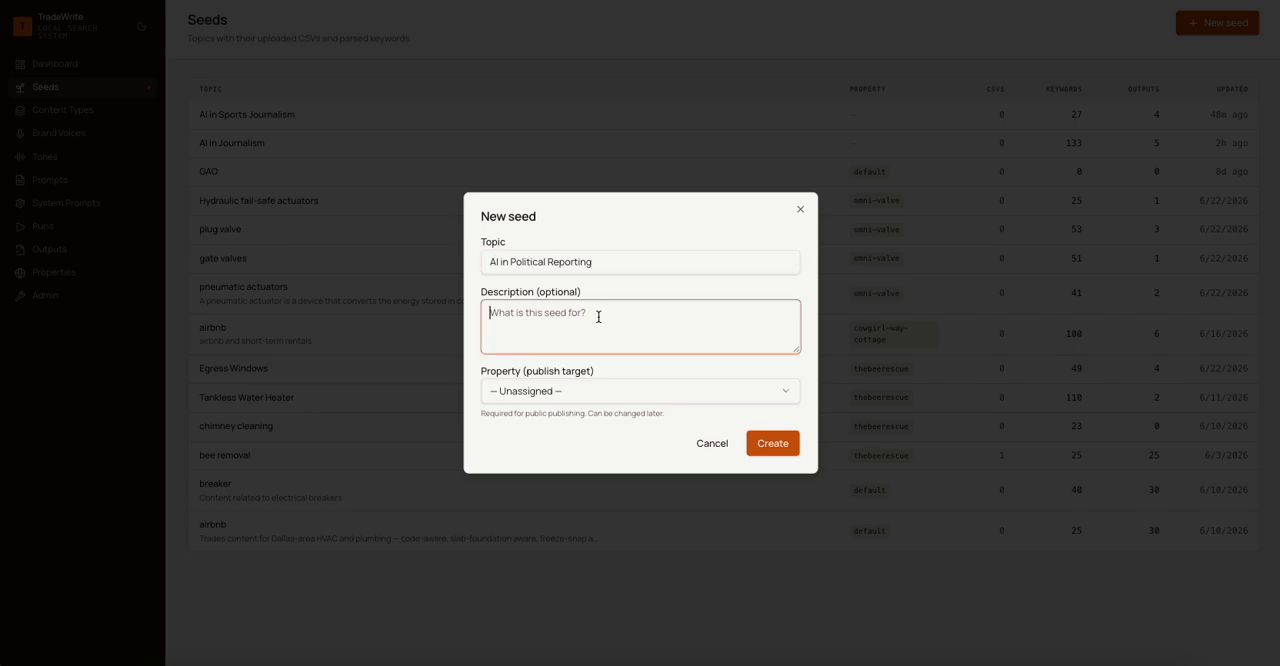
text(Investigation into the impact AI will have on local politica)
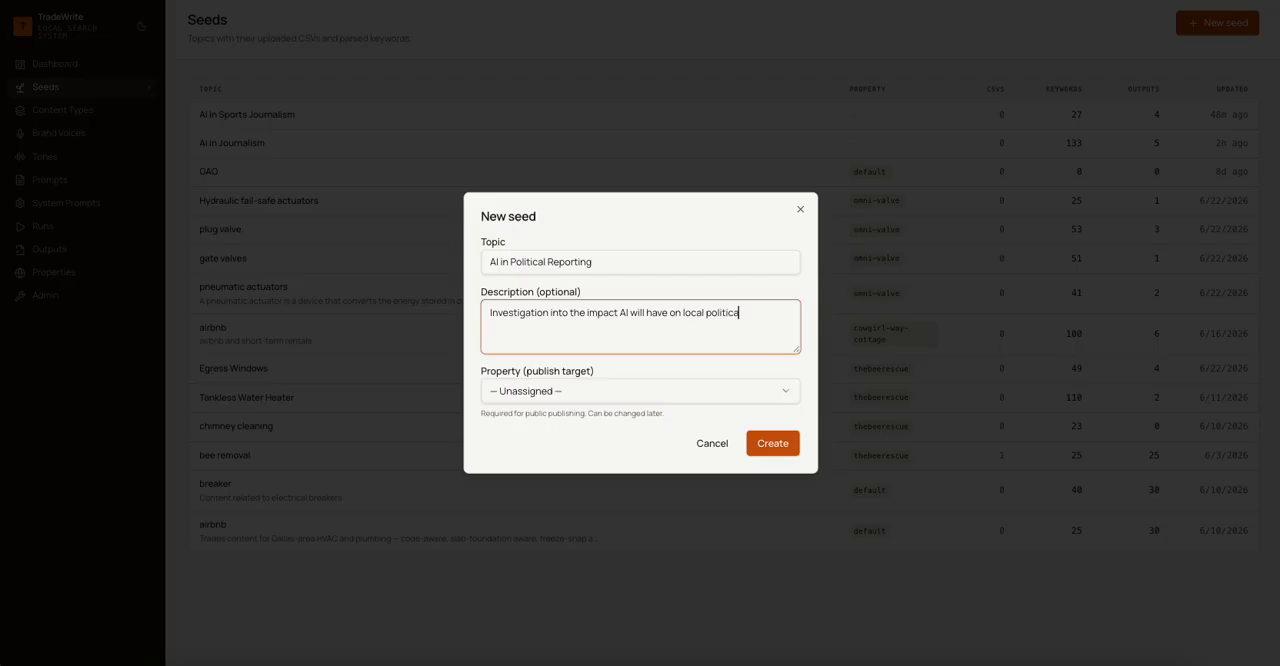
text(l coverage.)
- Assign the new seed to the Sound Effect Digital Marketing (default) property and create it
click(519, 390)
click(519, 390)
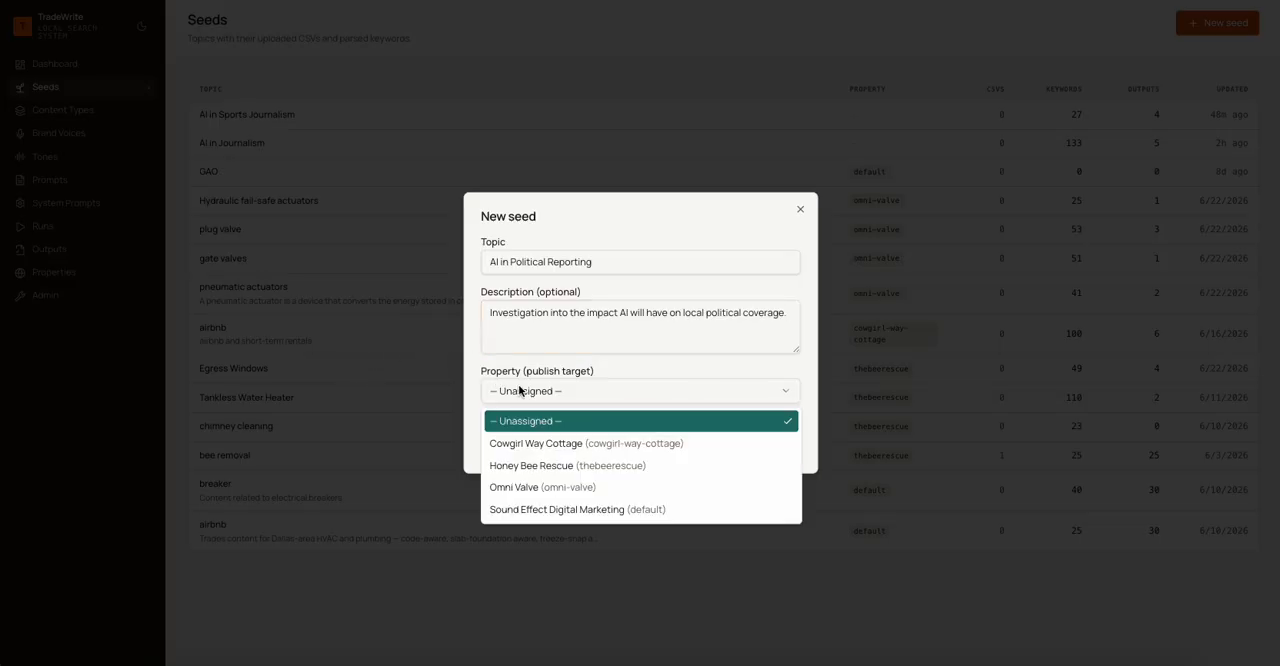
click(598, 509)
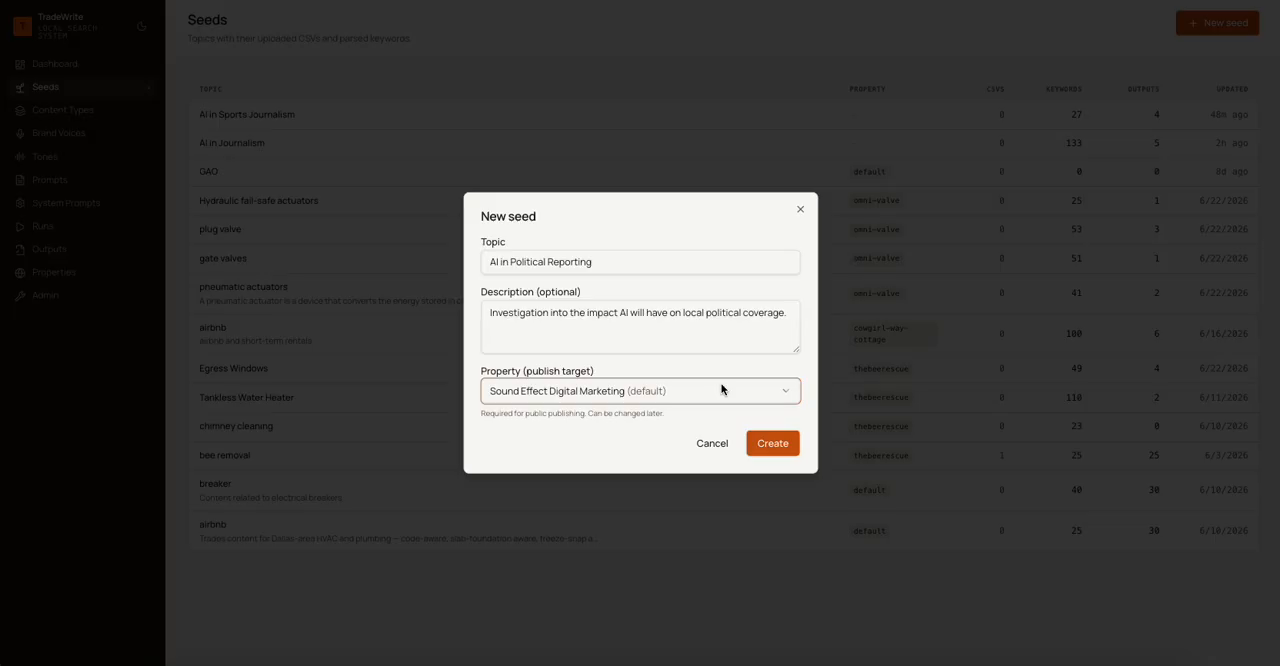
click(772, 443)
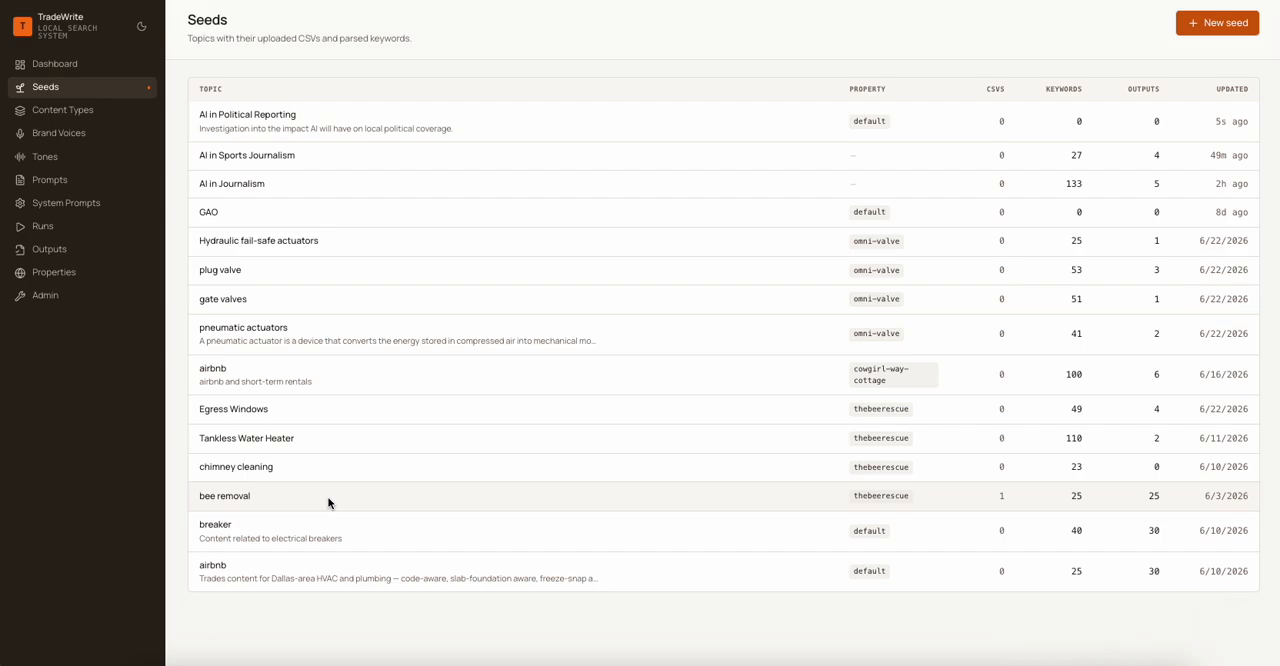
- Open the AI in Political Reporting seed and set its location to city Oklahoma City and region OK
click(288, 121)
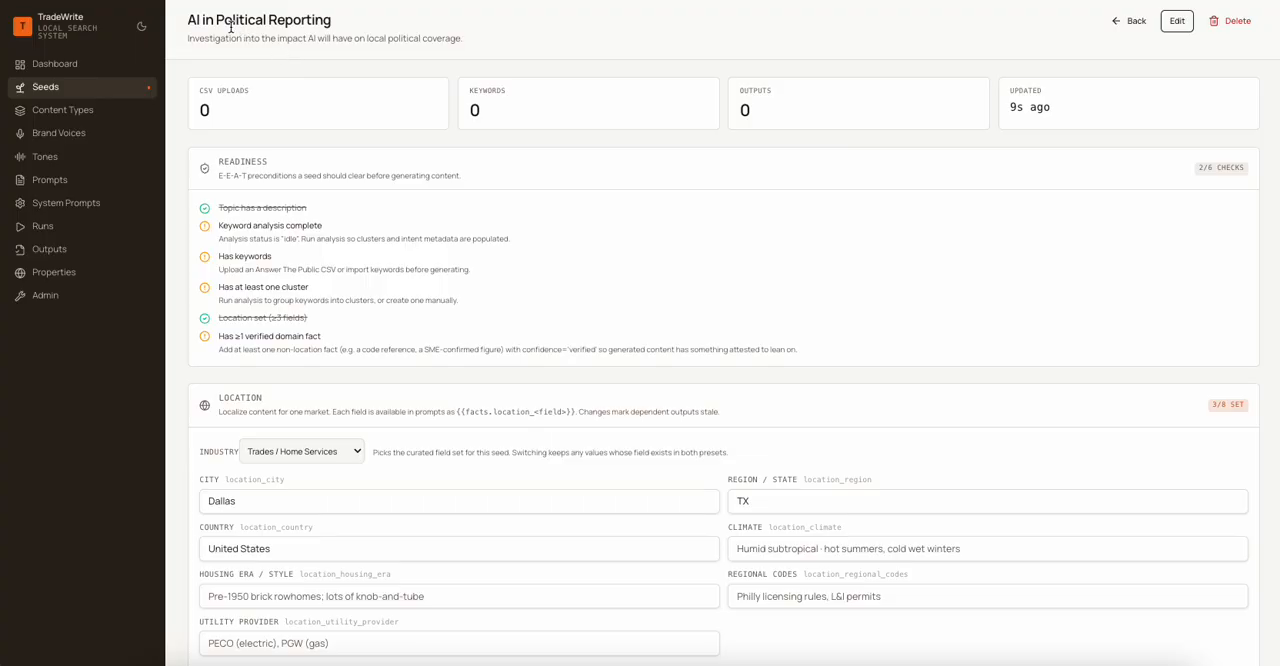
scroll(300, 150, down, 3)
click(213, 335)
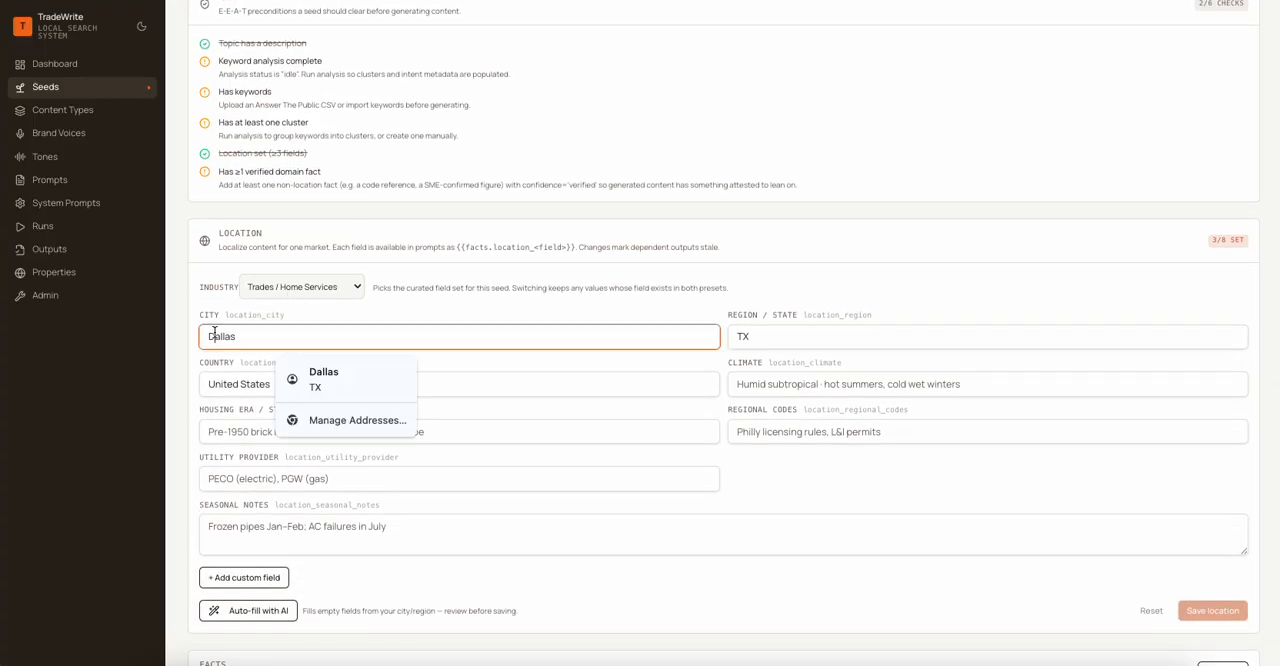
double_click(213, 335)
text(O)
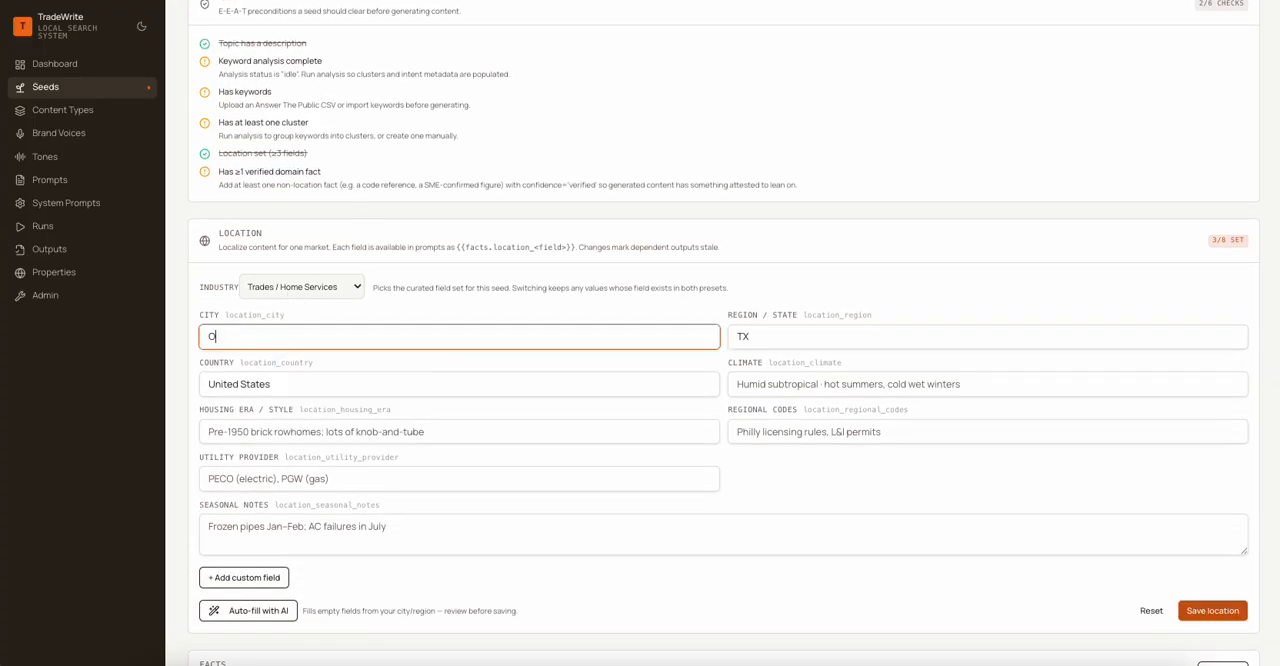
text(klahoma City)
key(Tab)
text(OK)
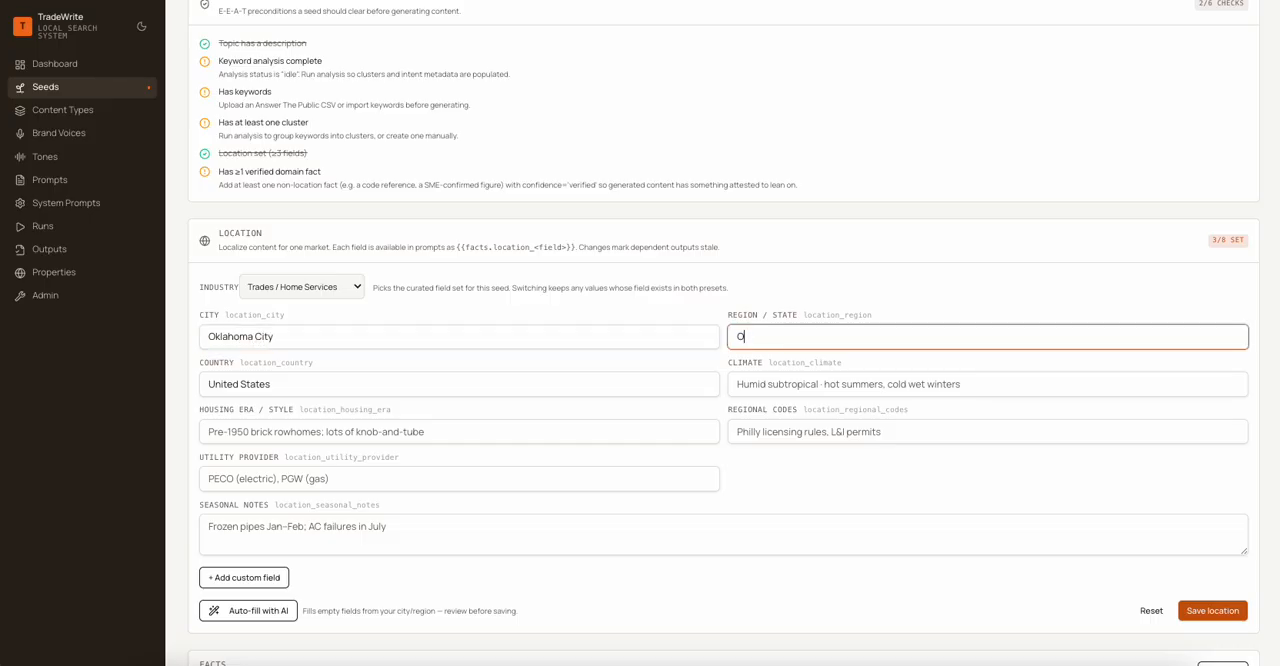
click(820, 389)
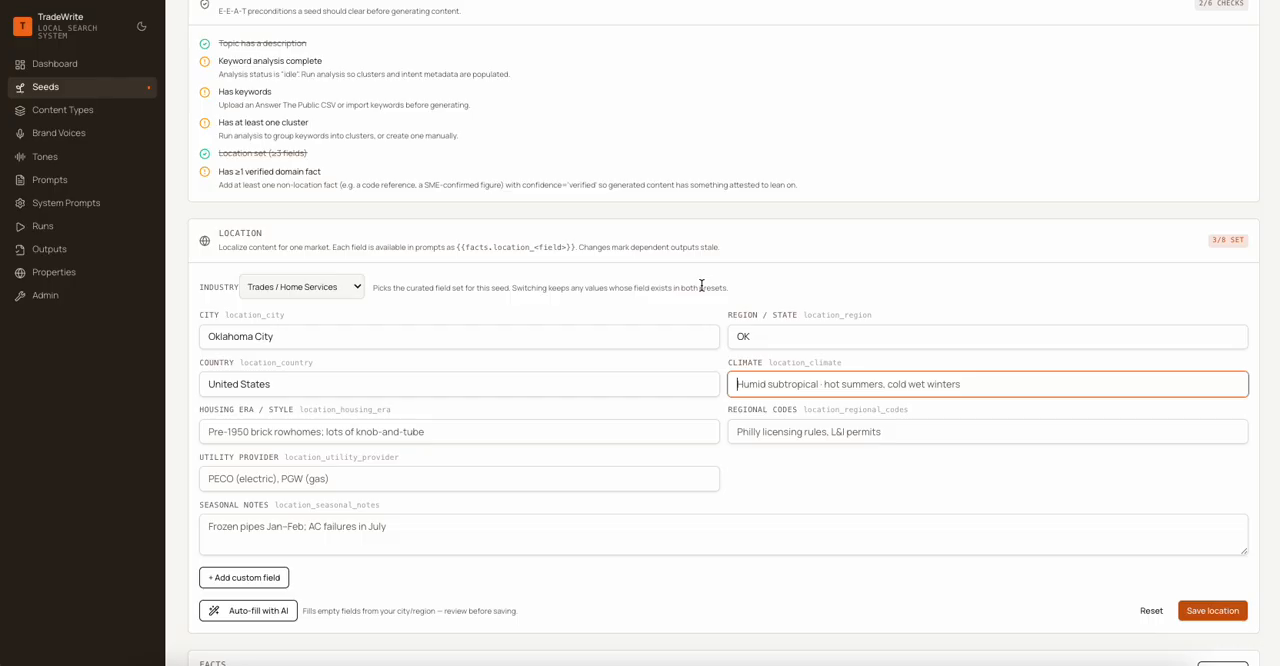
- Switch the seed's industry preset to Manufacturing / Industrial and back to Trades / Home Services
click(299, 283)
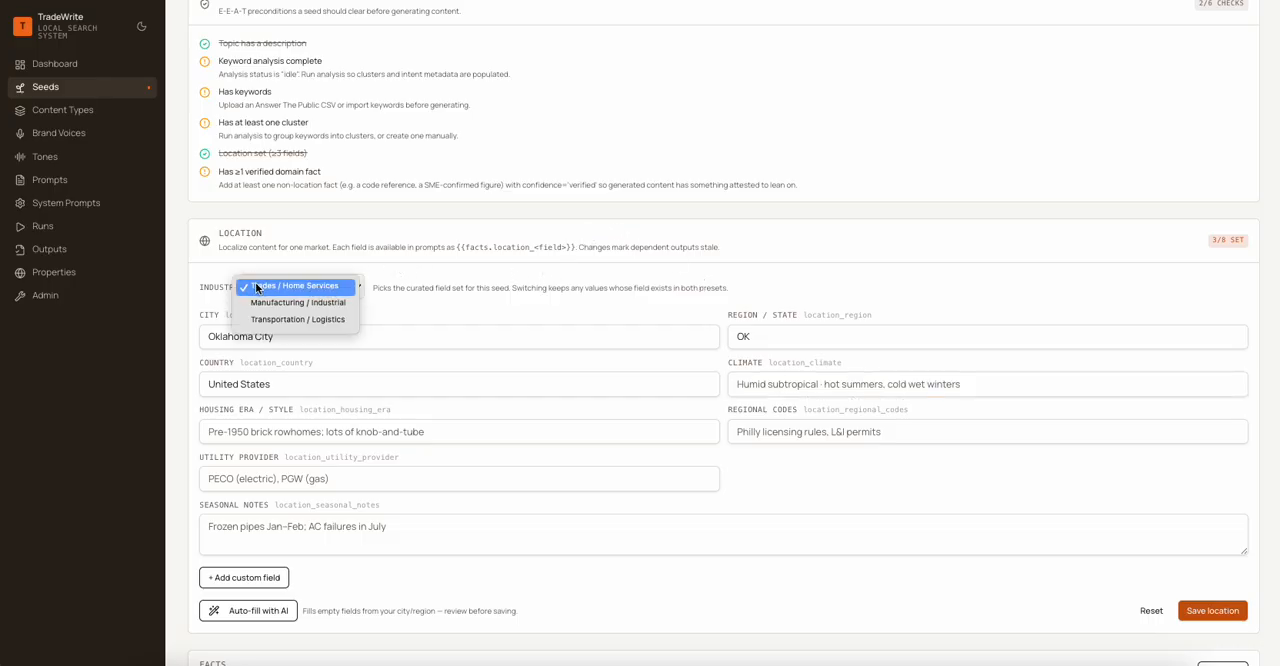
click(338, 287)
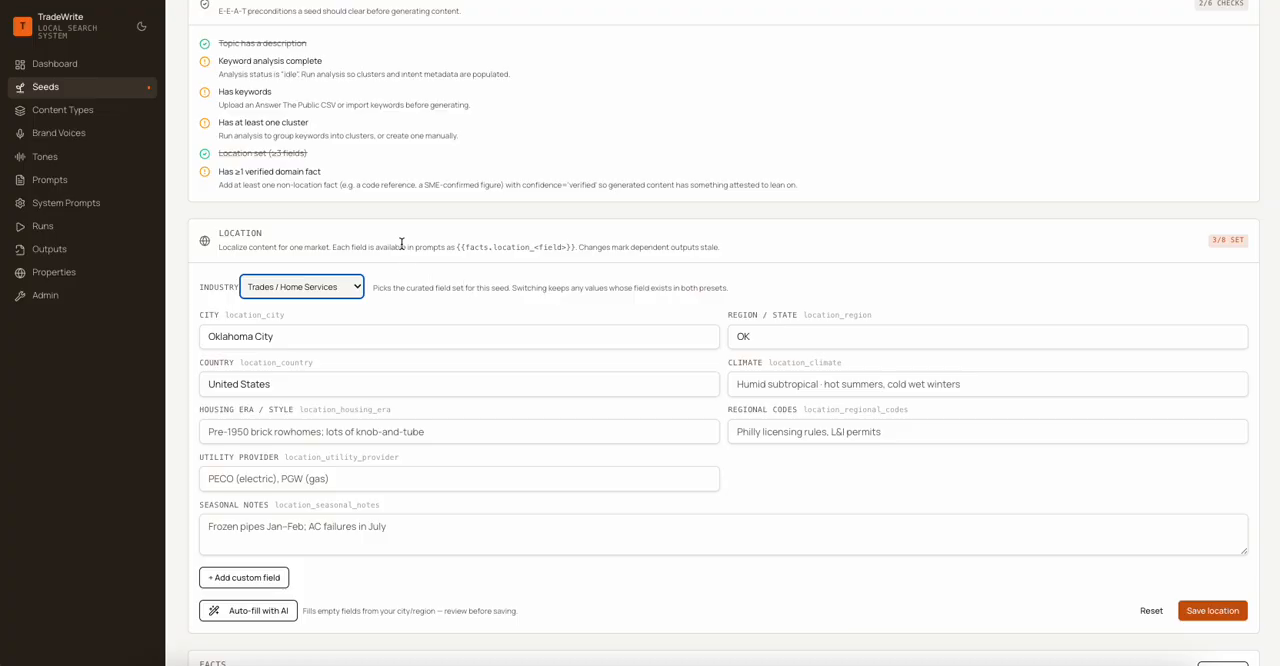
click(334, 288)
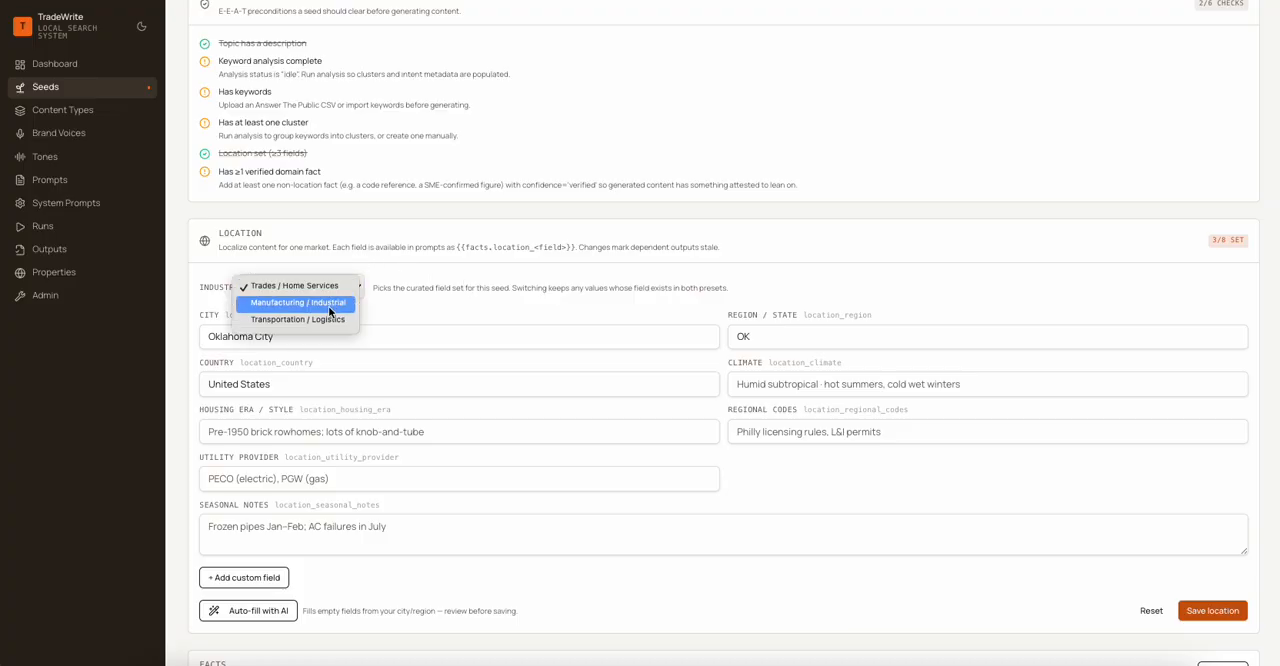
click(328, 303)
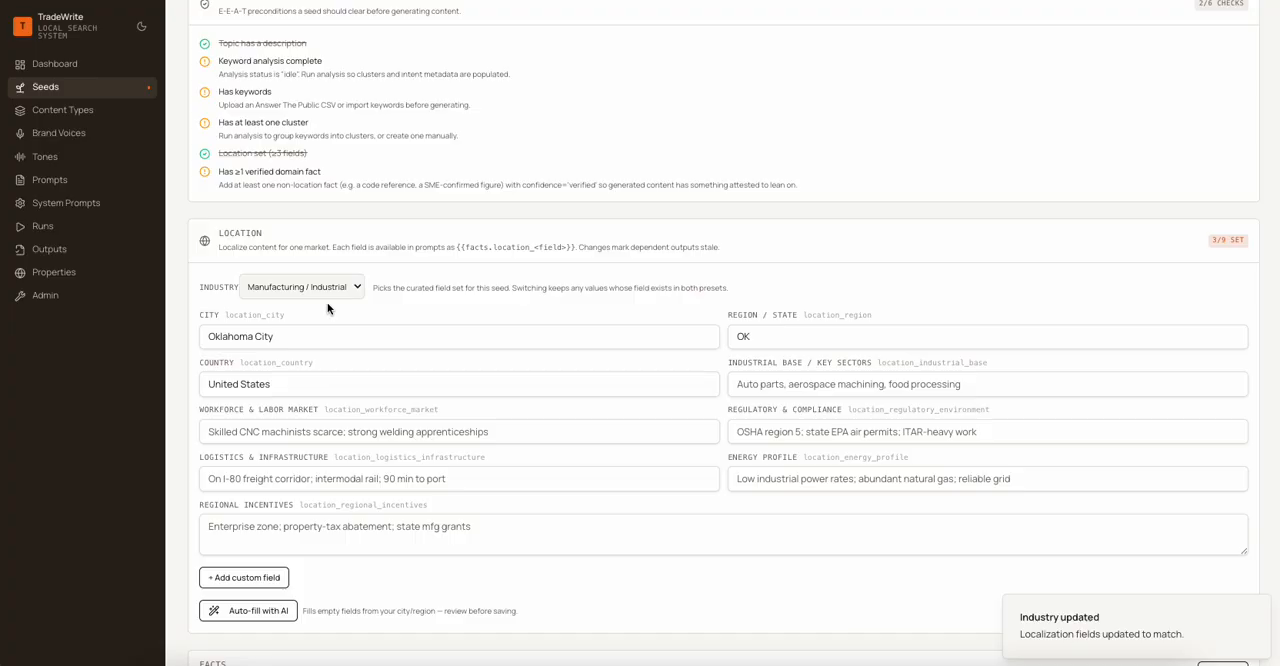
click(282, 287)
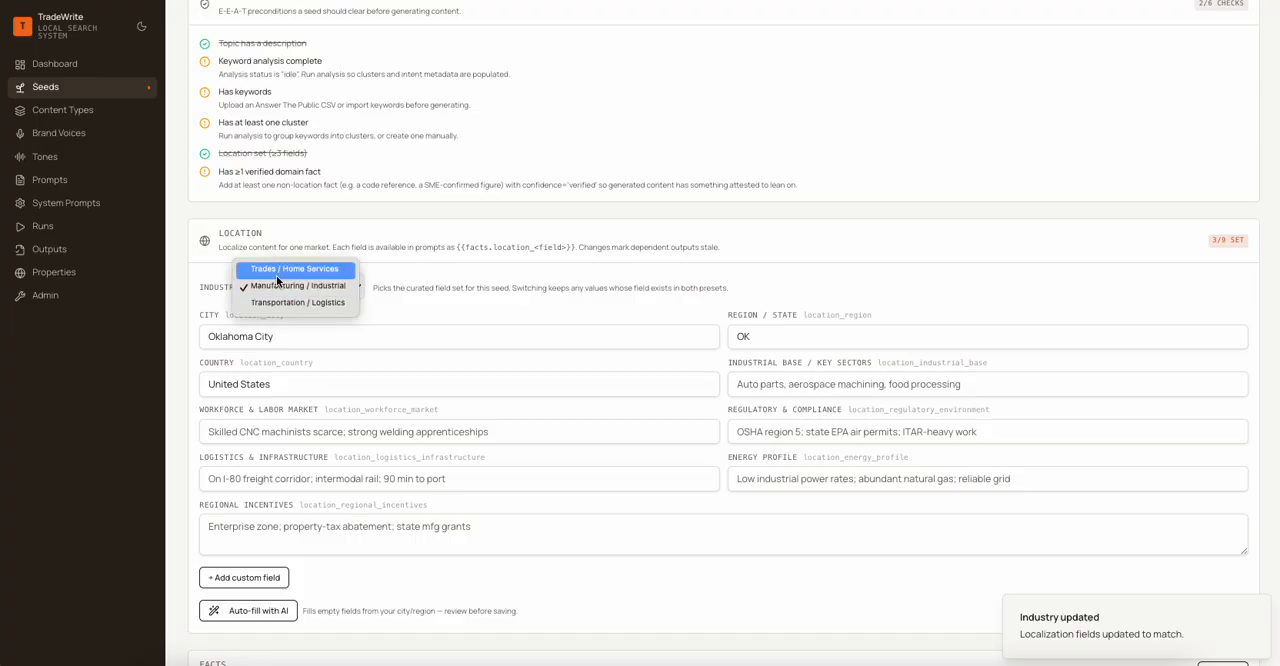
click(288, 273)
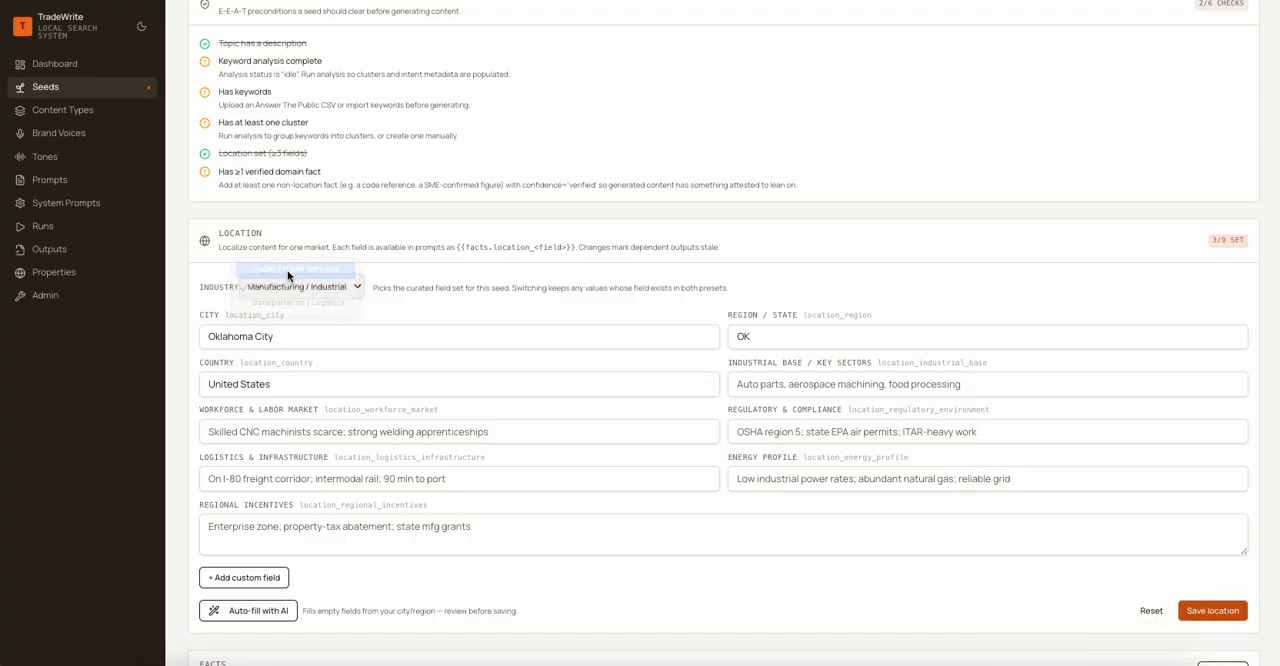
- Auto-fill the empty location fields with AI for Trades / Home Services and again for the Manufacturing / Industrial industry
click(253, 611)
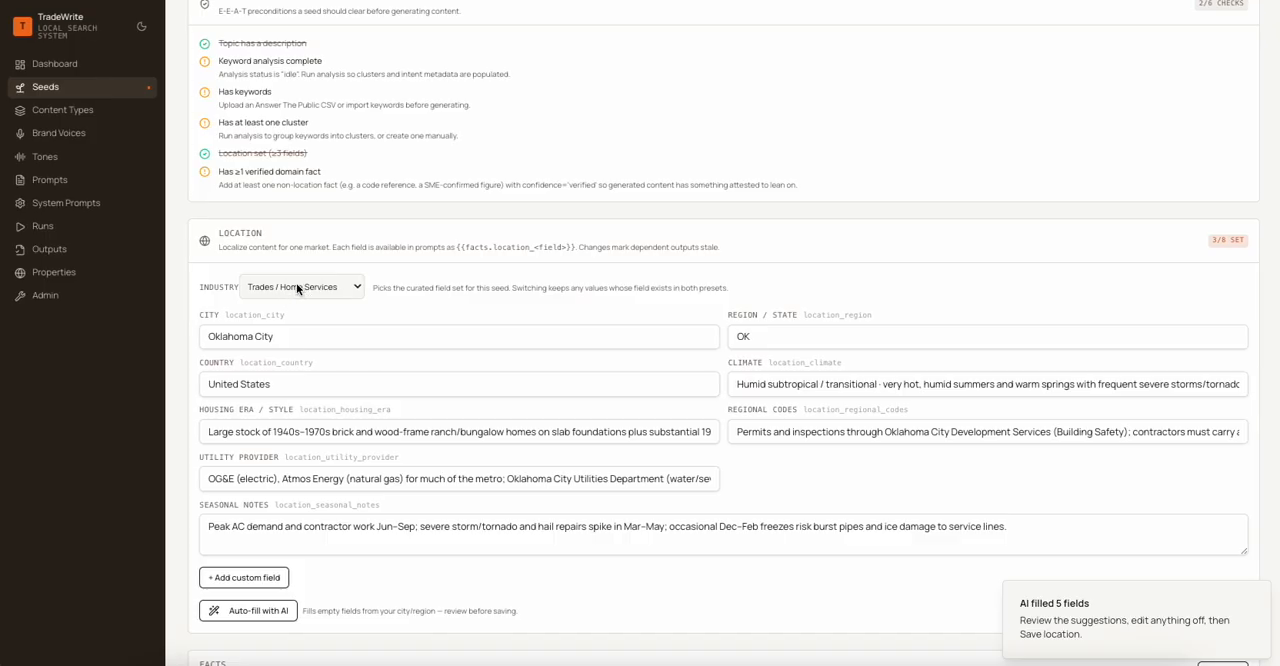
click(297, 287)
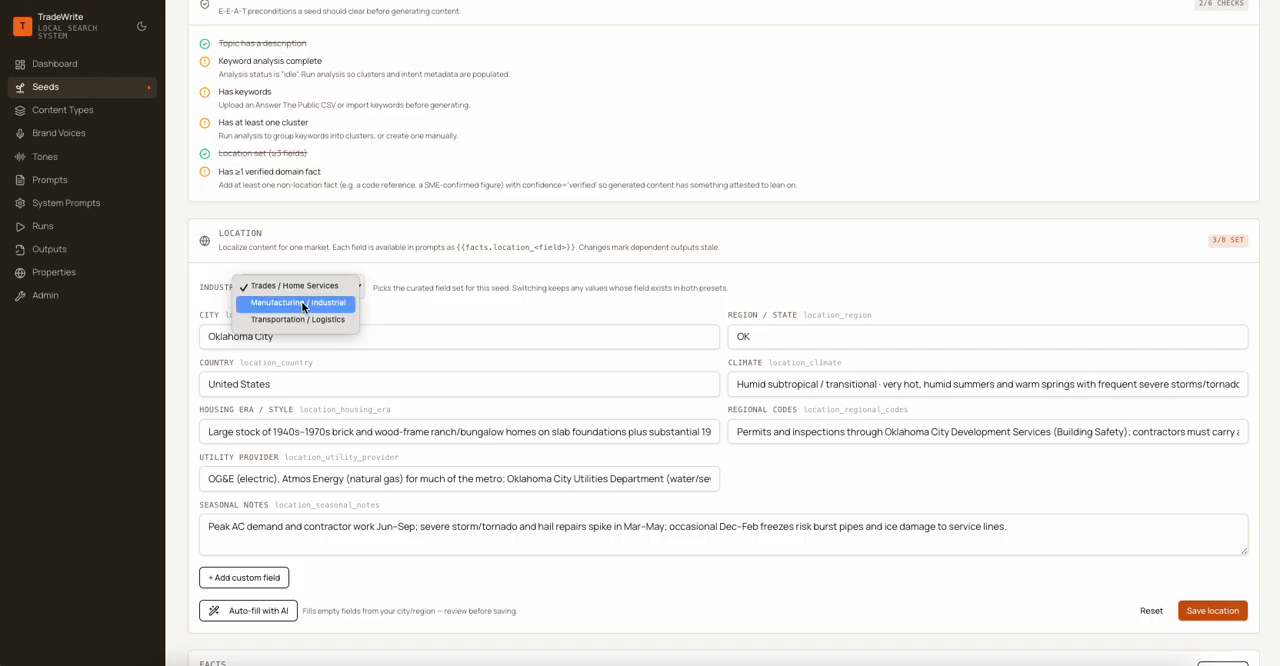
click(303, 303)
click(251, 610)
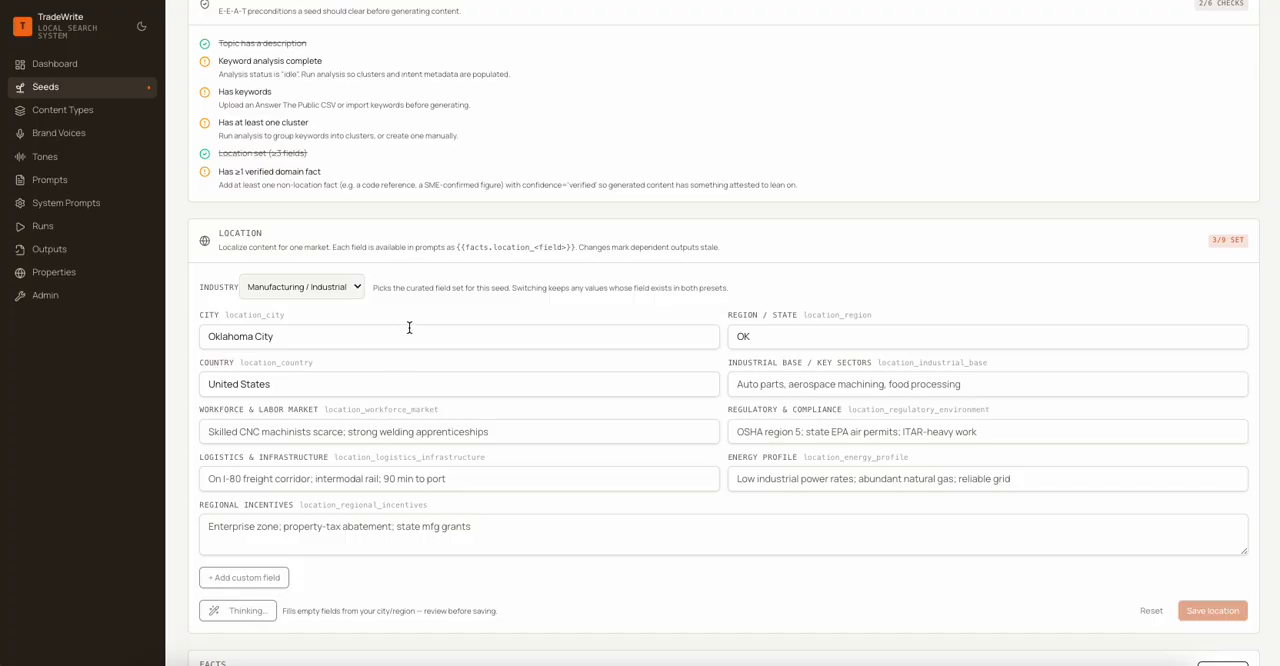
- Auto-fill the empty location fields with AI for the Transportation / Logistics industry and save the location
click(300, 289)
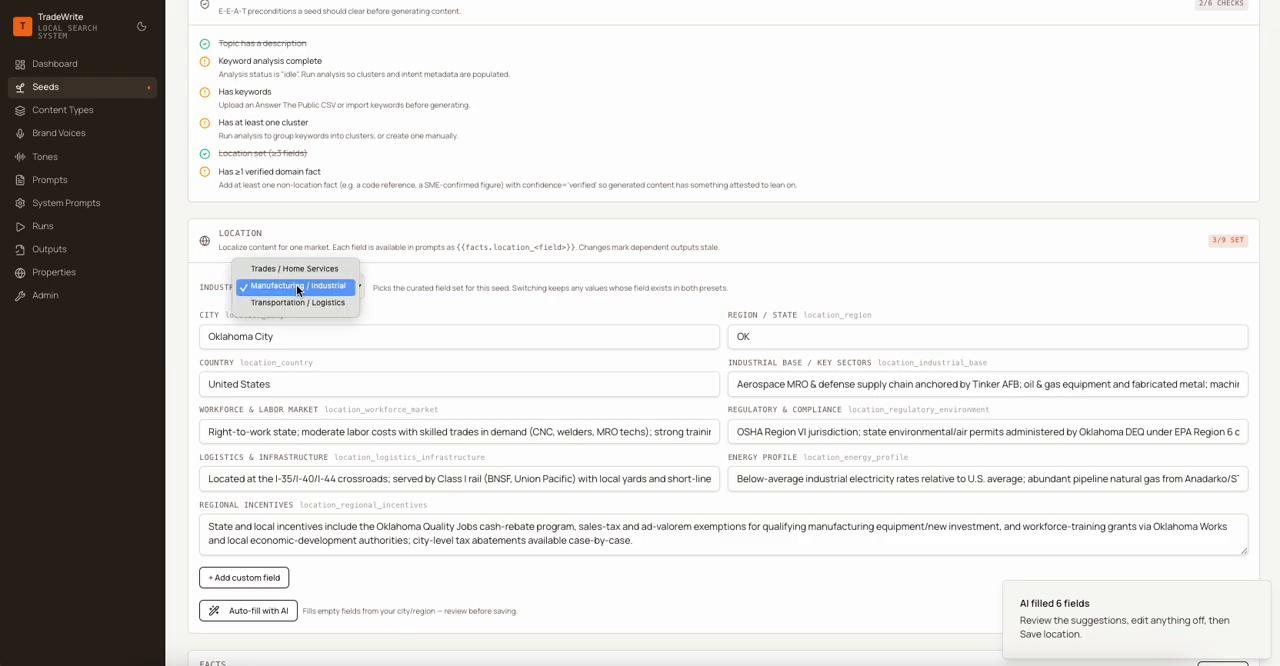
click(298, 302)
click(297, 297)
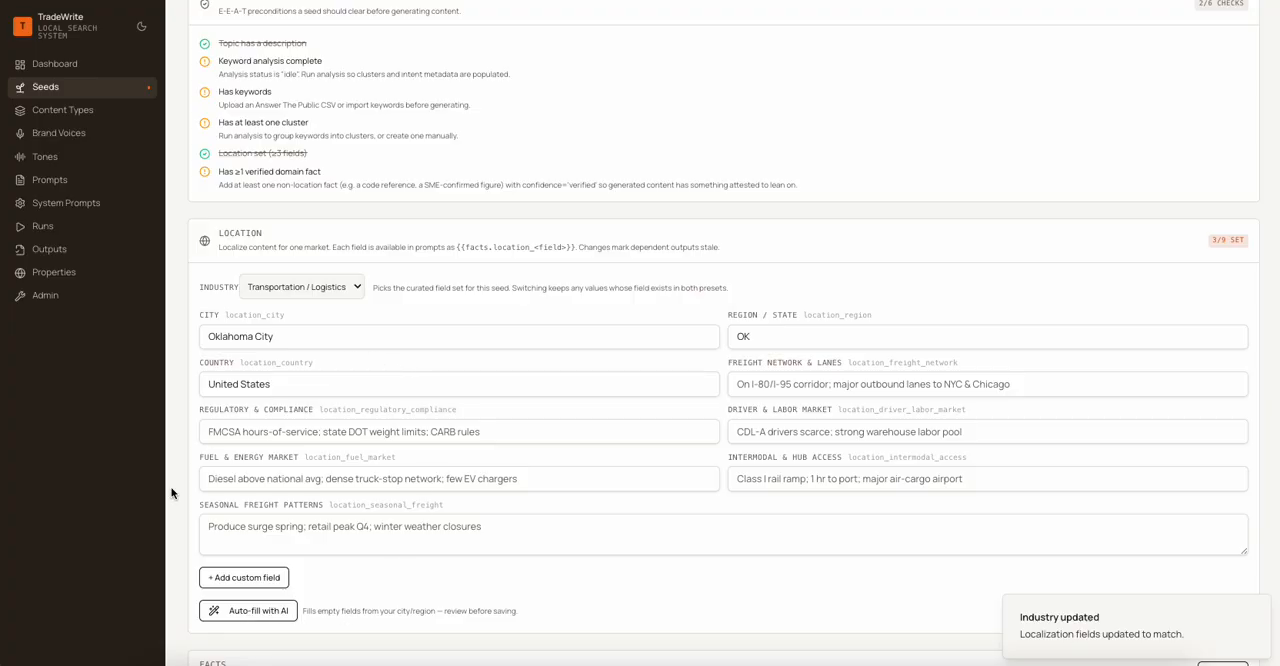
click(254, 610)
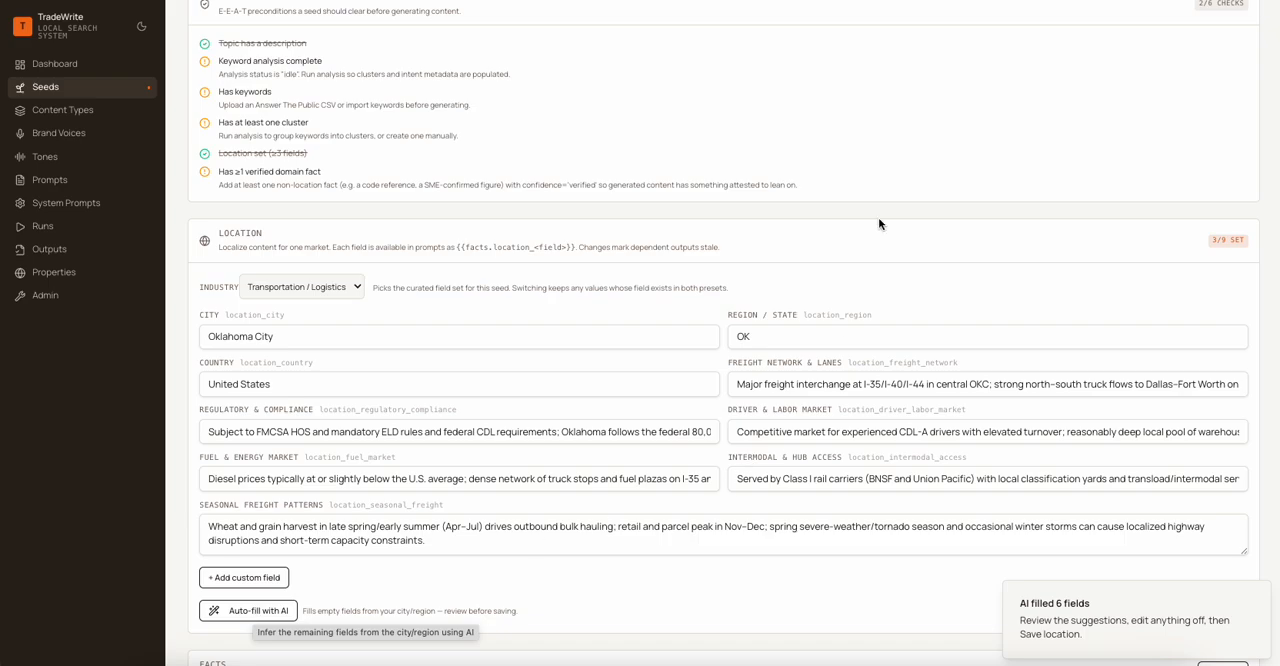
scroll(990, 240, down, 3)
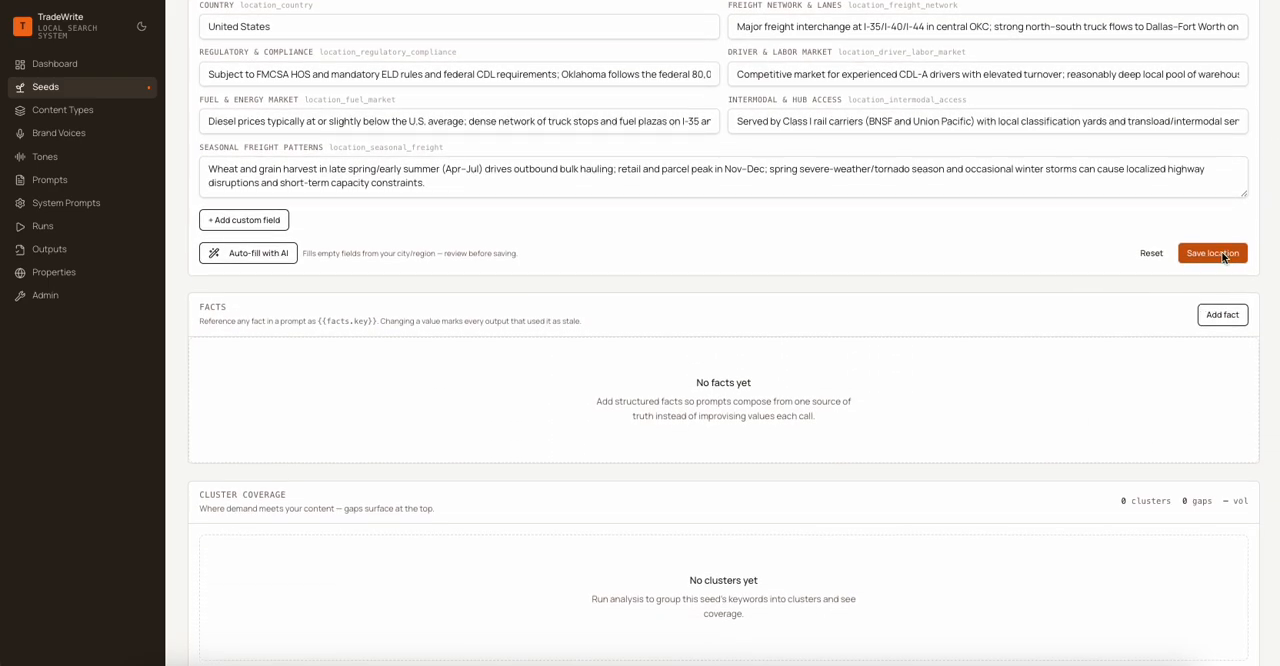
click(1222, 255)
- Change the seed's industry preset to Manufacturing / Industrial
scroll(520, 297, up, 3)
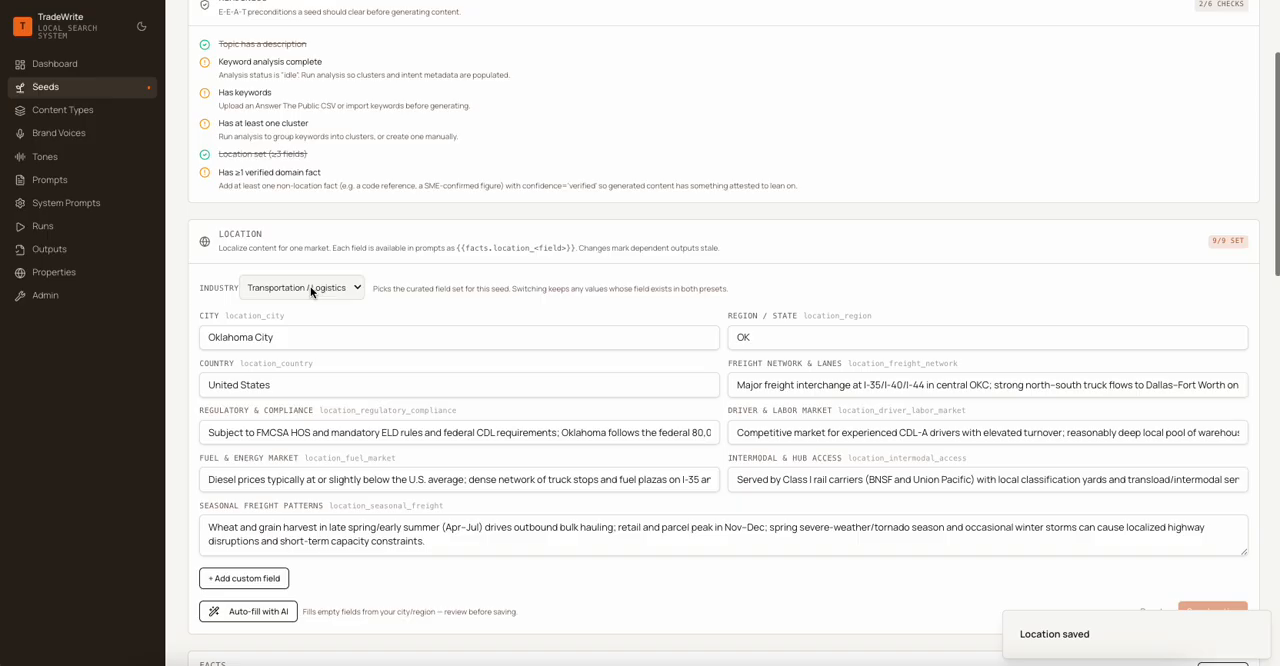
click(310, 286)
click(296, 270)
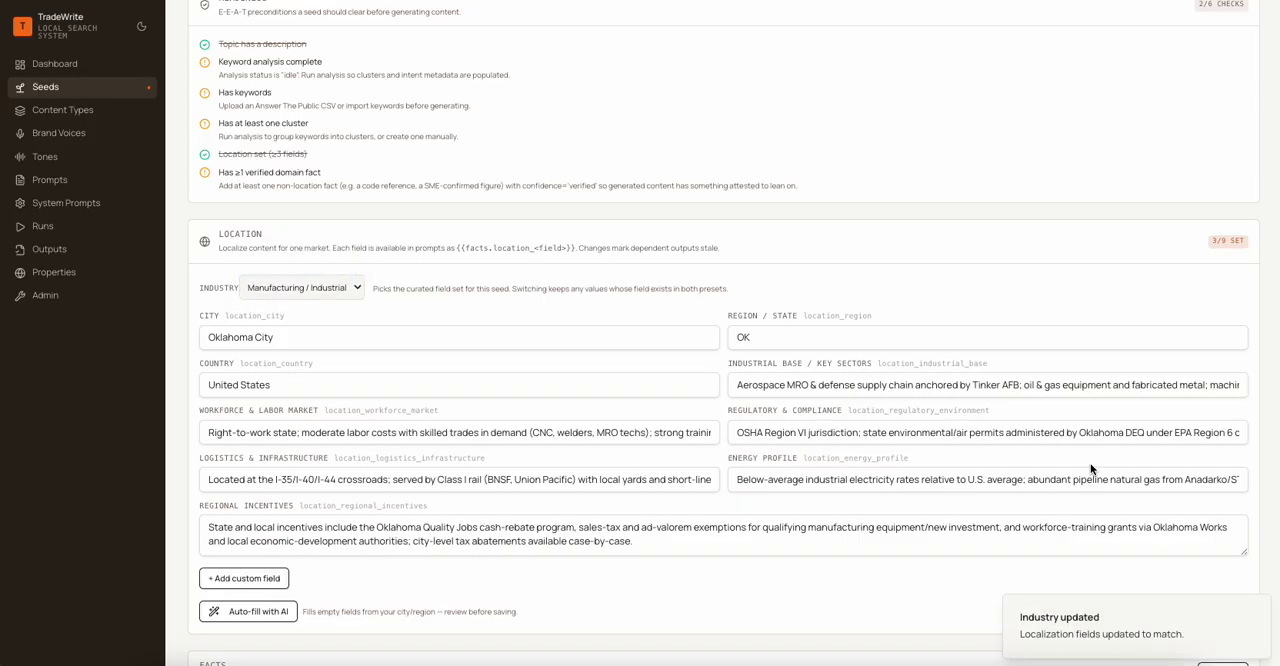
- Search Answer The Public for "AI in Political Reporting" in English, United States, all sources, and import all suggested keywords
scroll(784, 269, down, 5)
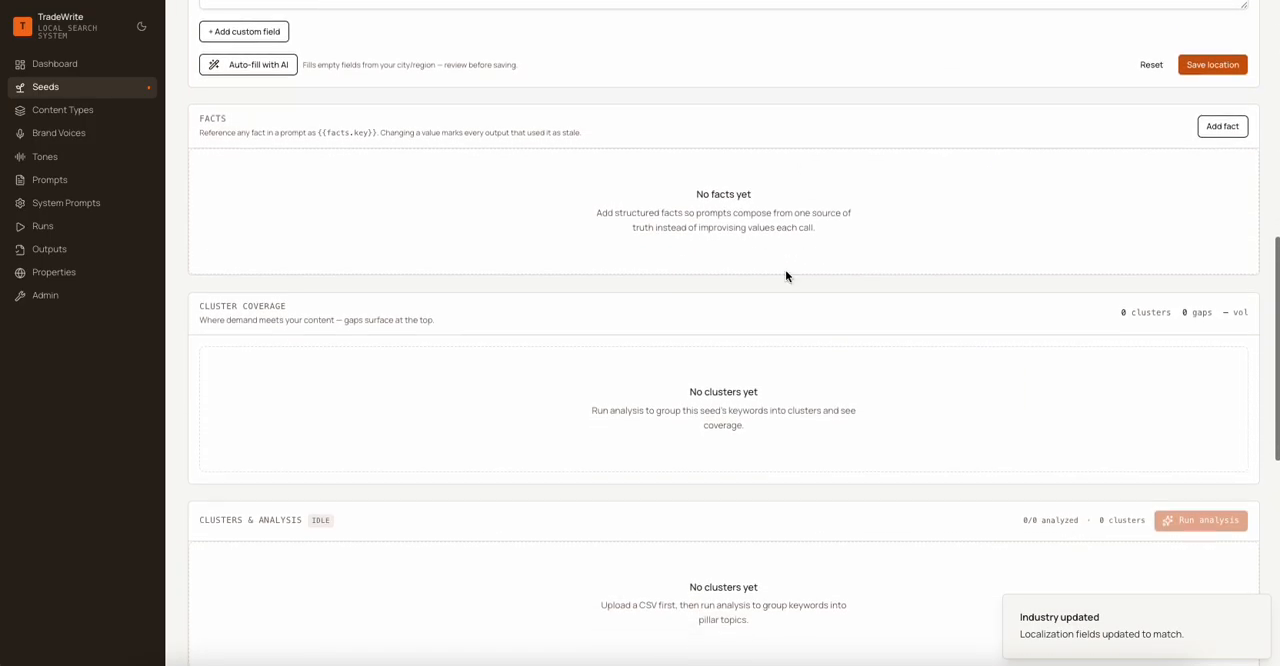
scroll(786, 276, down, 4)
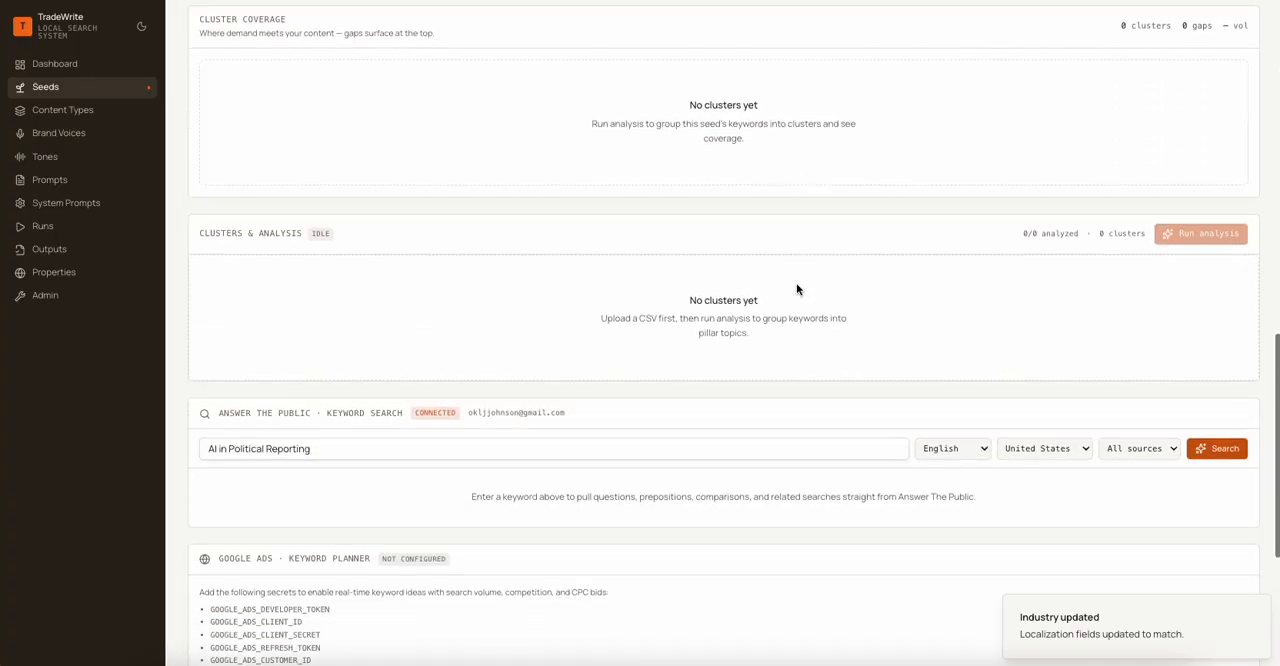
scroll(796, 288, down, 1)
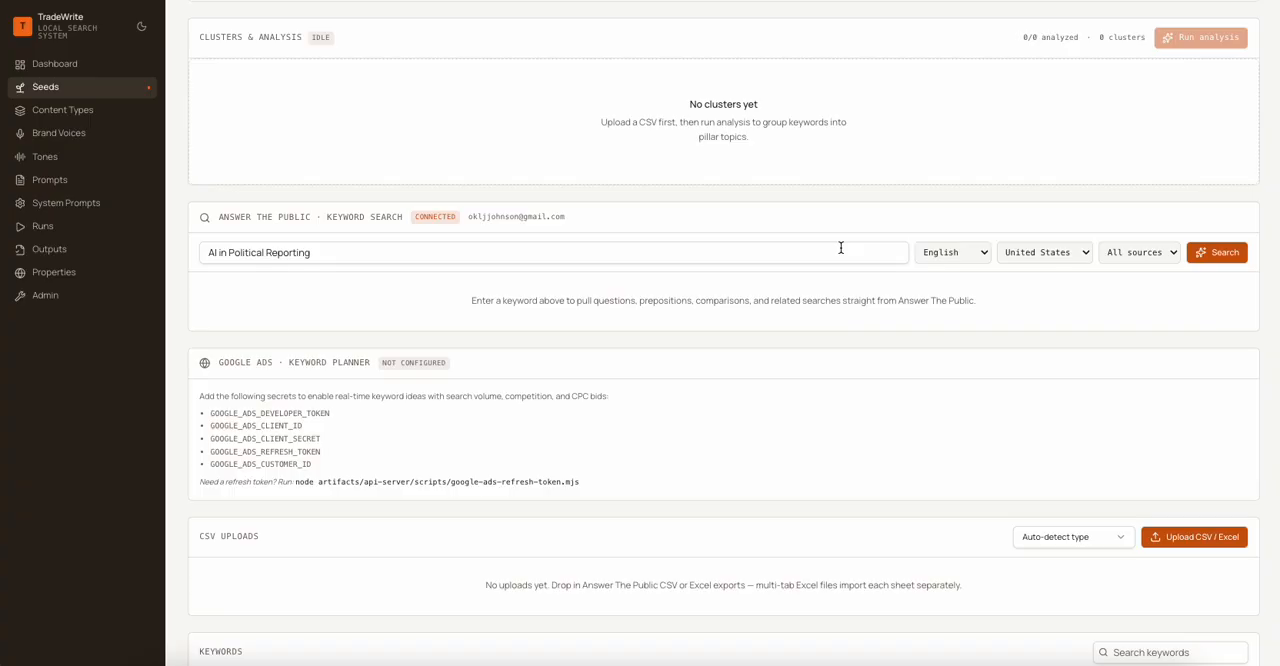
scroll(729, 162, up, 1)
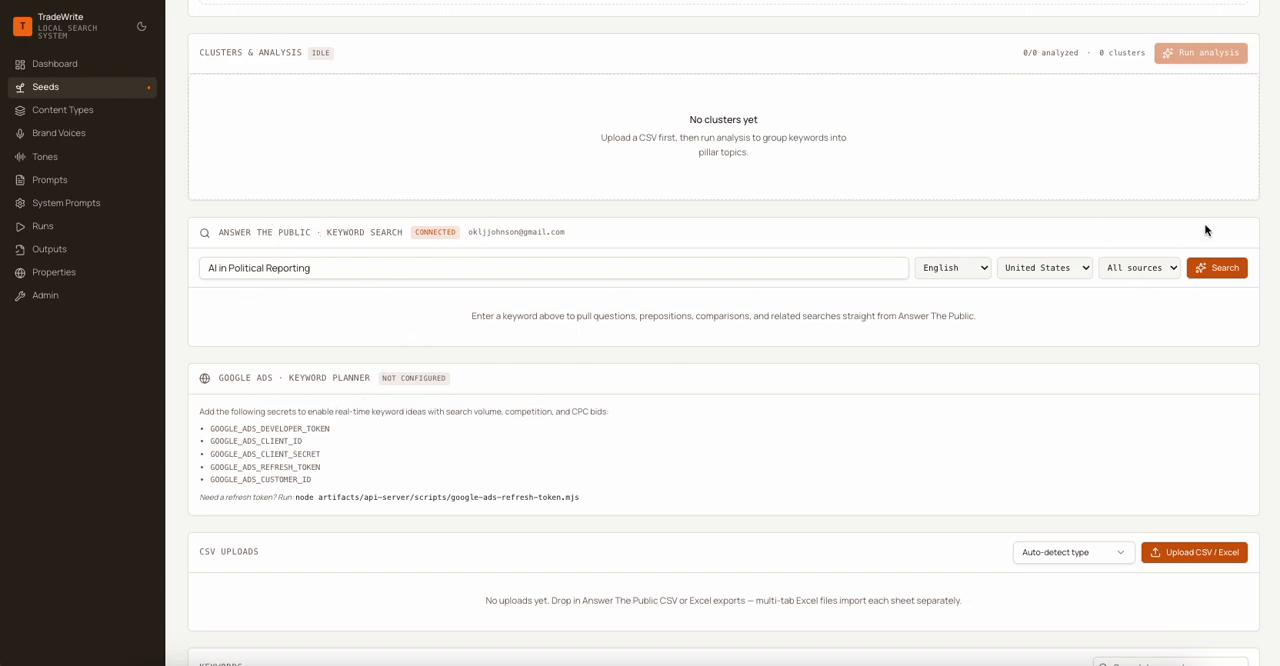
click(1217, 266)
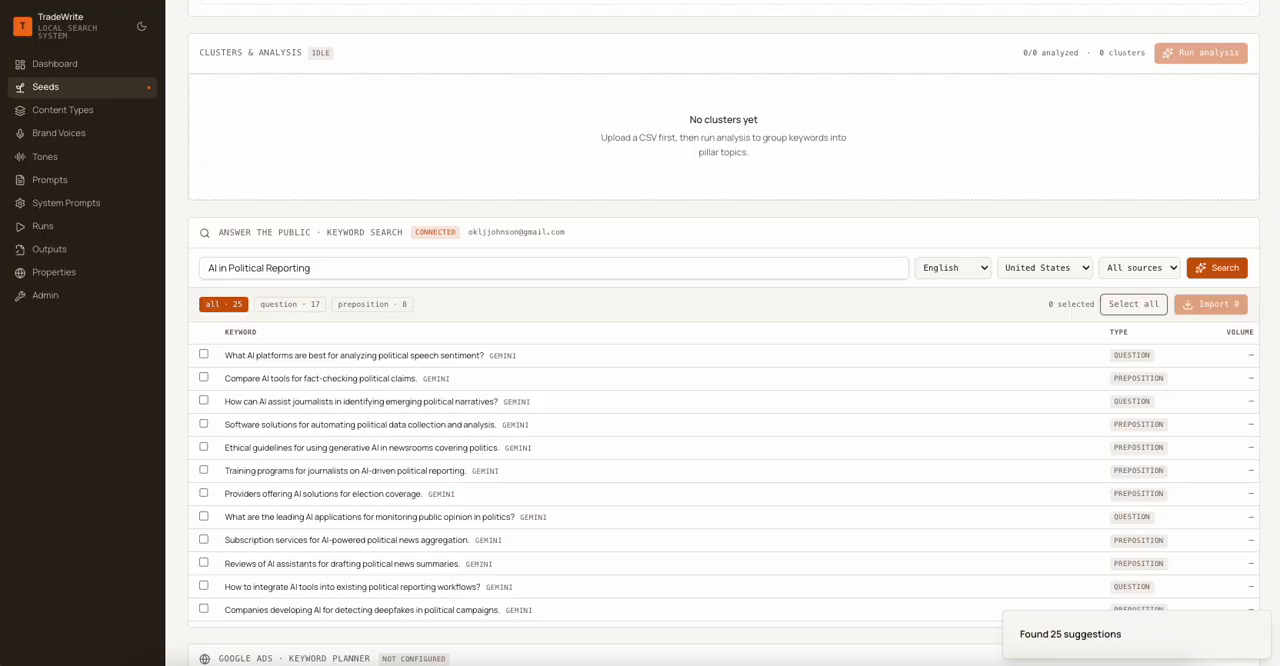
click(1144, 303)
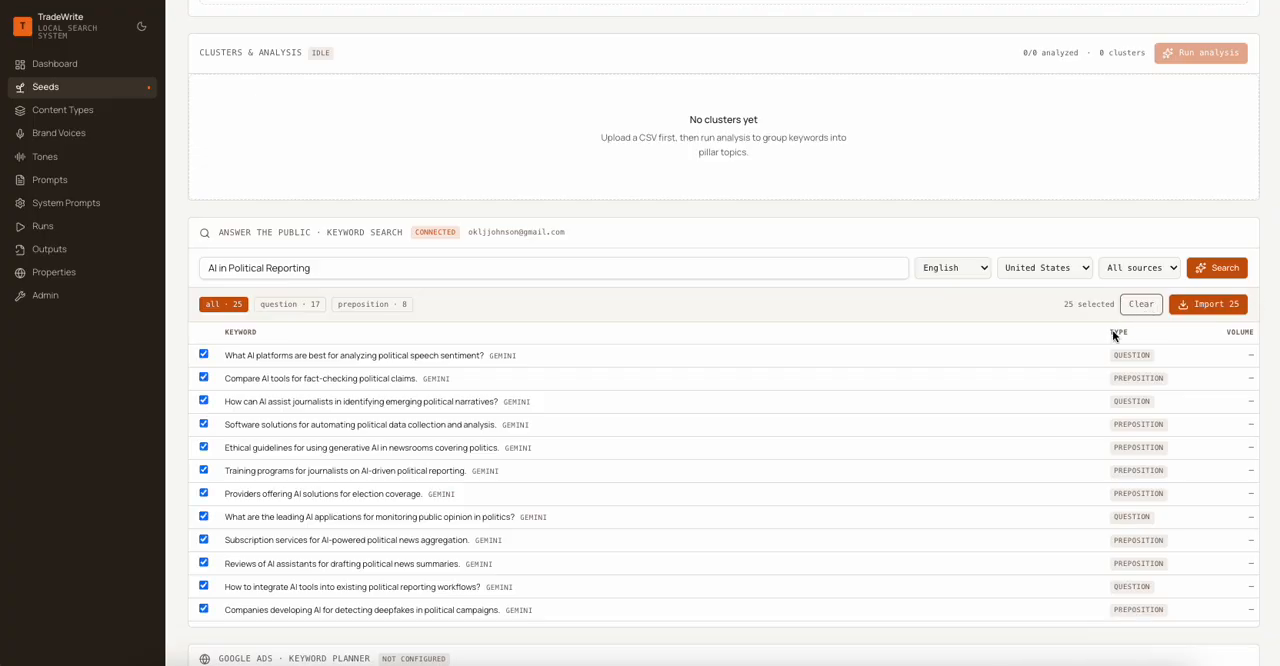
click(1228, 306)
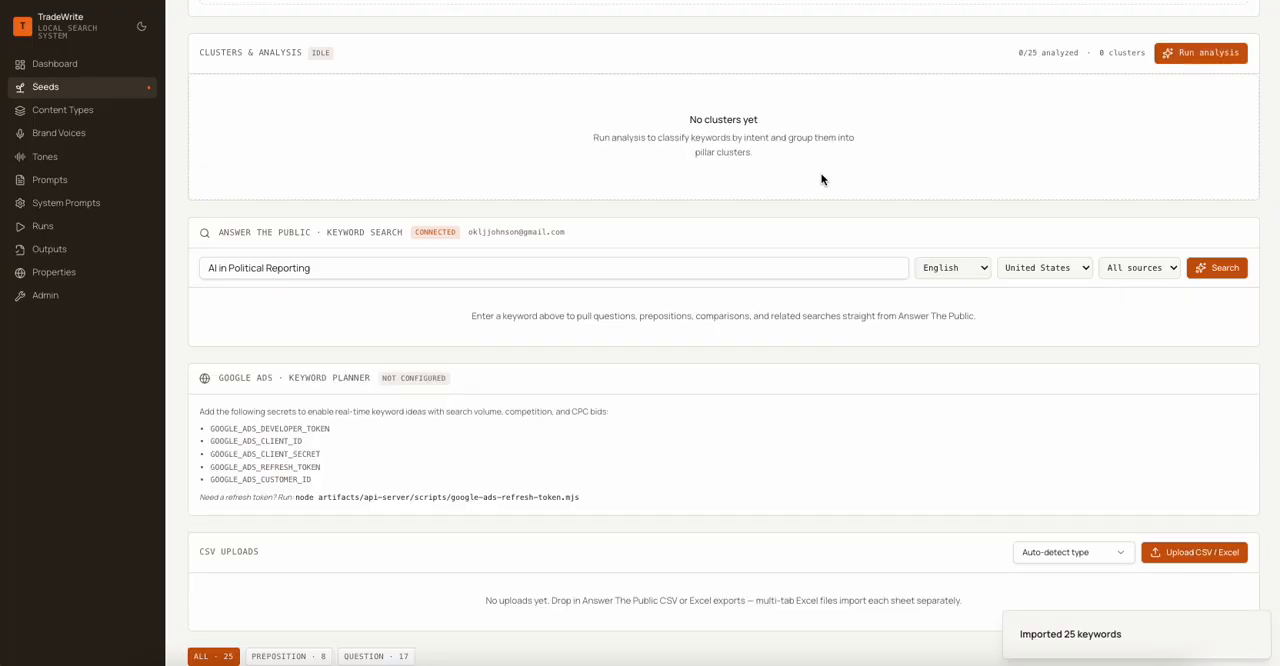
- Look through the imported keywords and filter the list to the question type
scroll(815, 172, down, 4)
scroll(817, 175, down, 3)
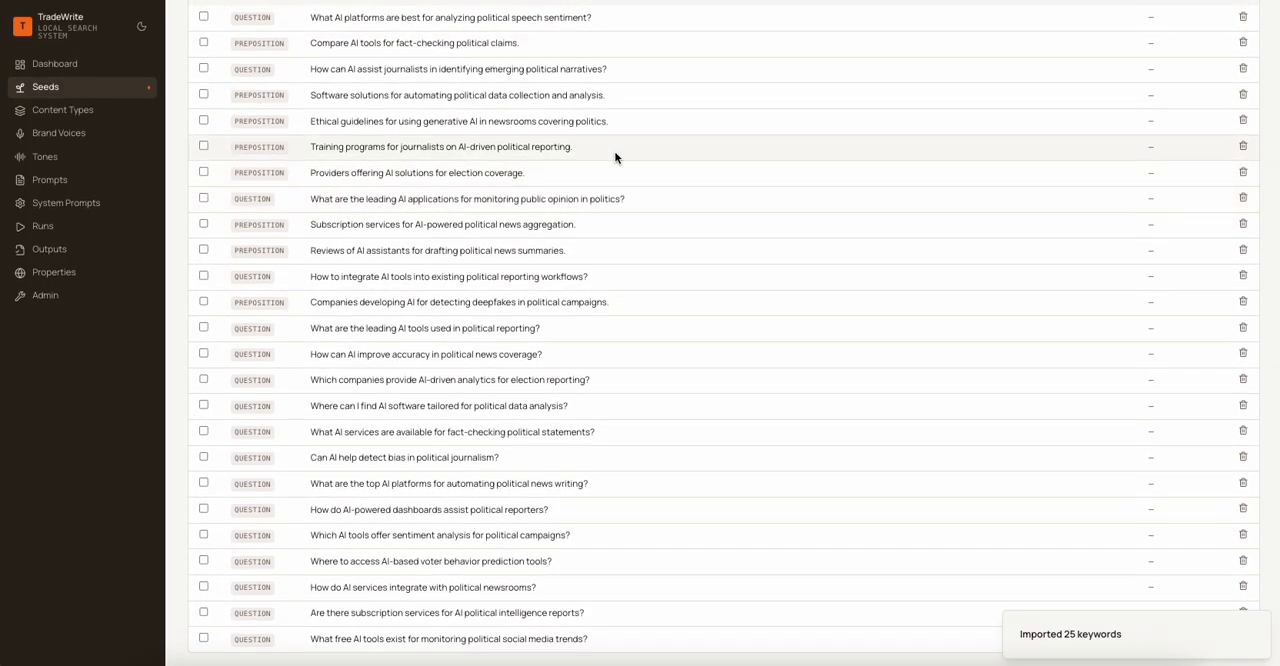
scroll(614, 157, up, 3)
click(368, 214)
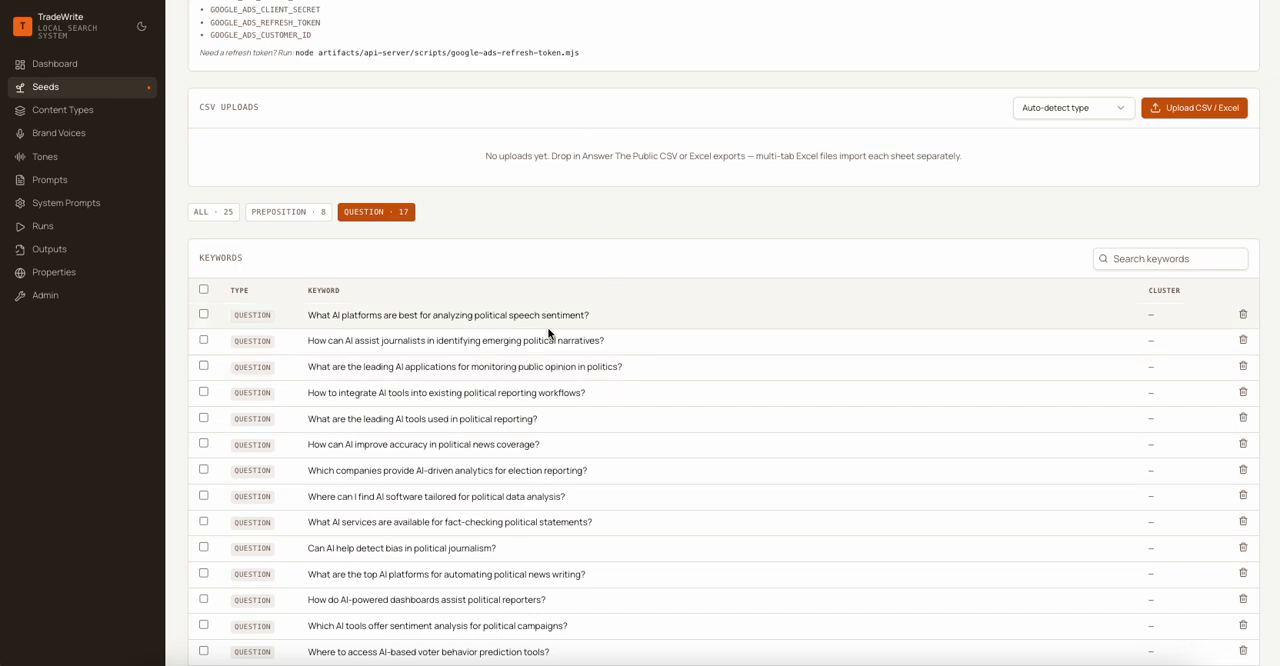
- Select all the question keywords and clear the selection again
click(204, 290)
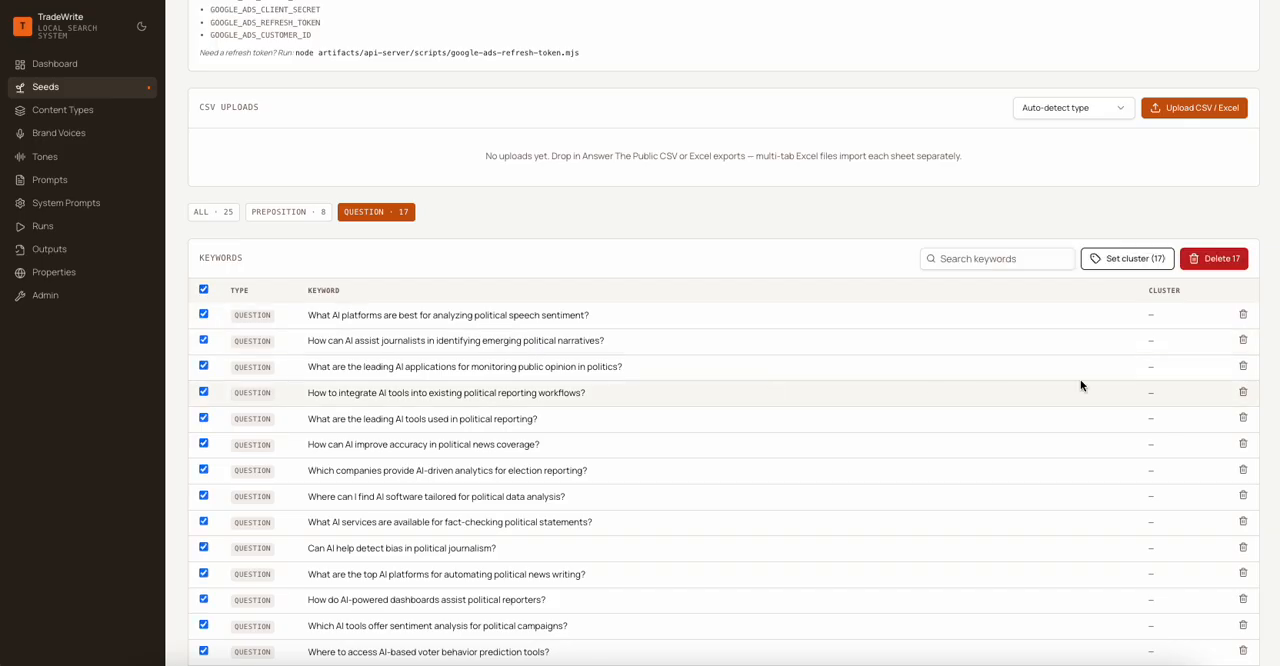
scroll(520, 490, down, 1)
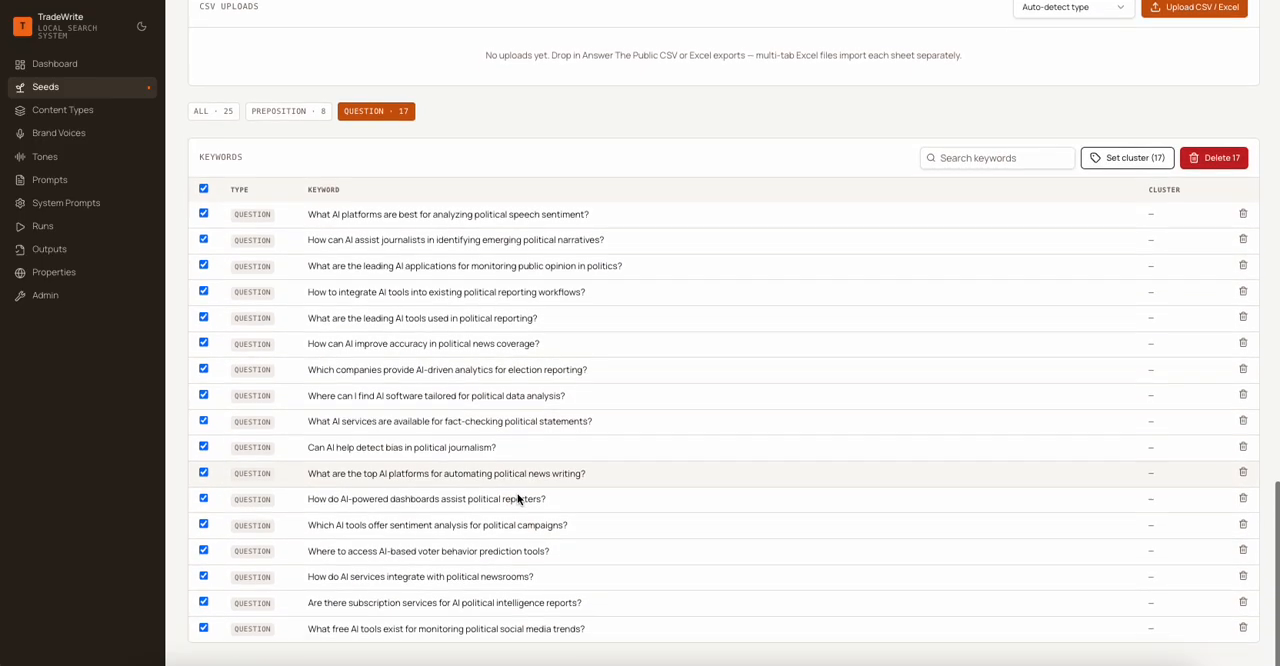
scroll(516, 496, up, 5)
scroll(670, 490, down, 3)
scroll(674, 483, down, 2)
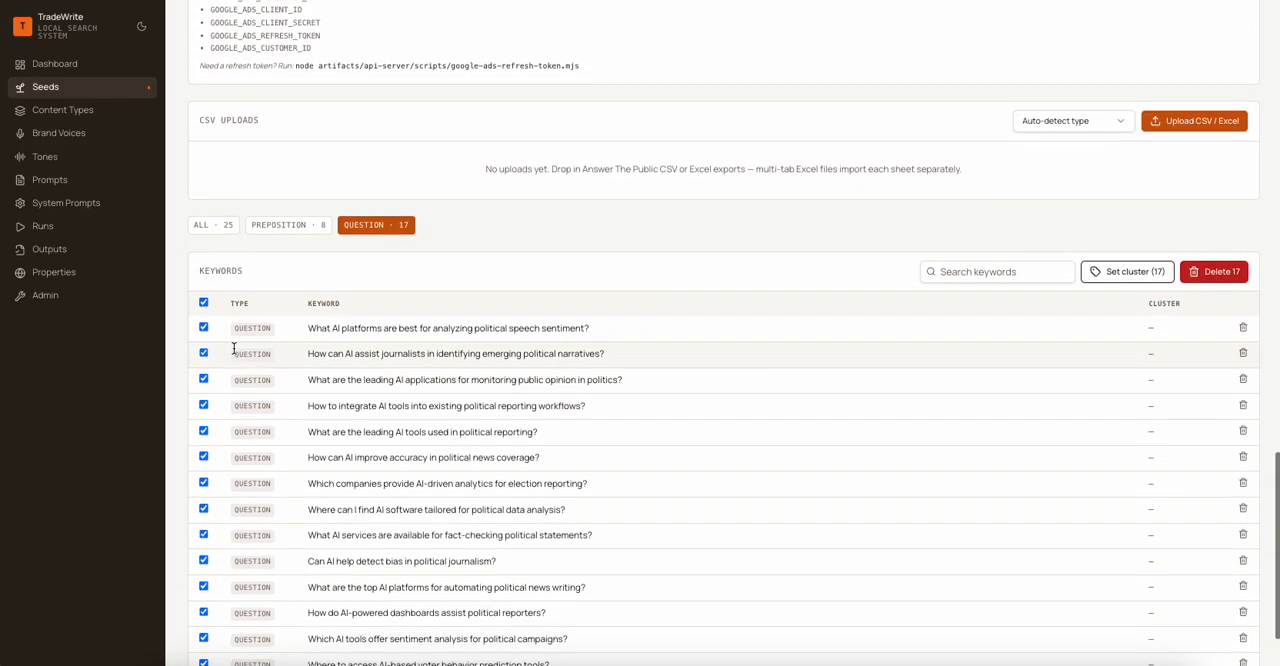
click(203, 298)
scroll(558, 477, up, 4)
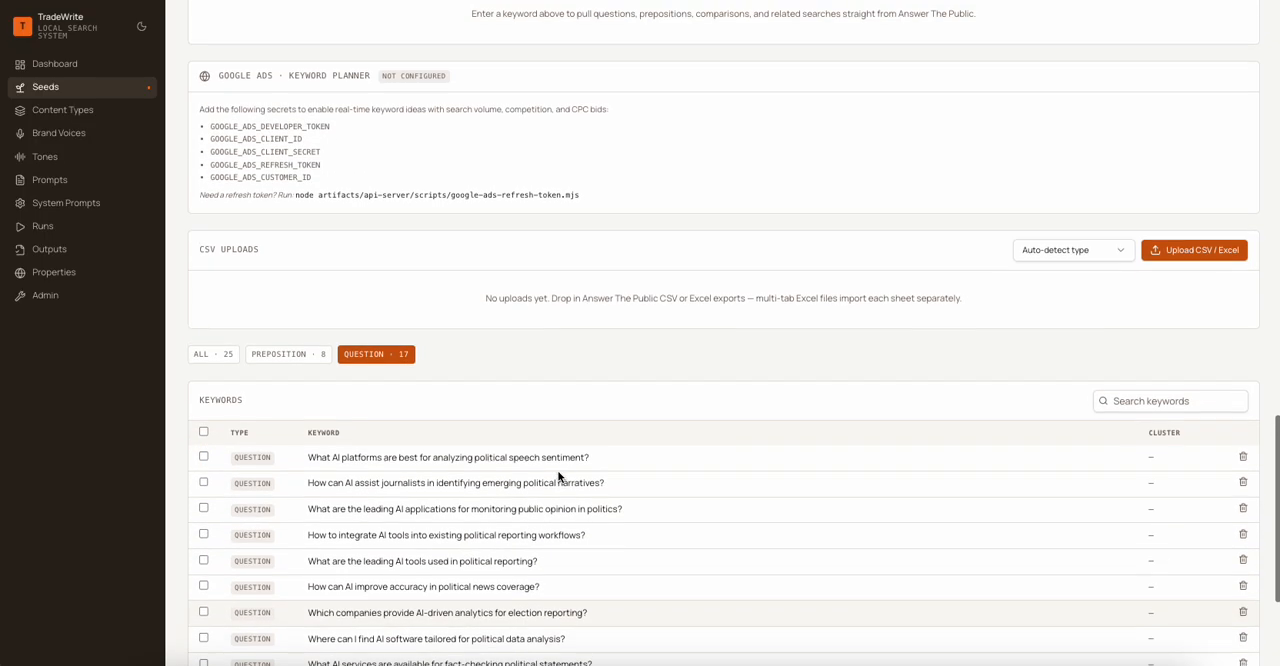
- Run the cluster analysis on the imported keywords of the "AI in Political Reporting" seed
scroll(558, 477, down, 1)
scroll(558, 477, up, 2)
scroll(558, 477, up, 2)
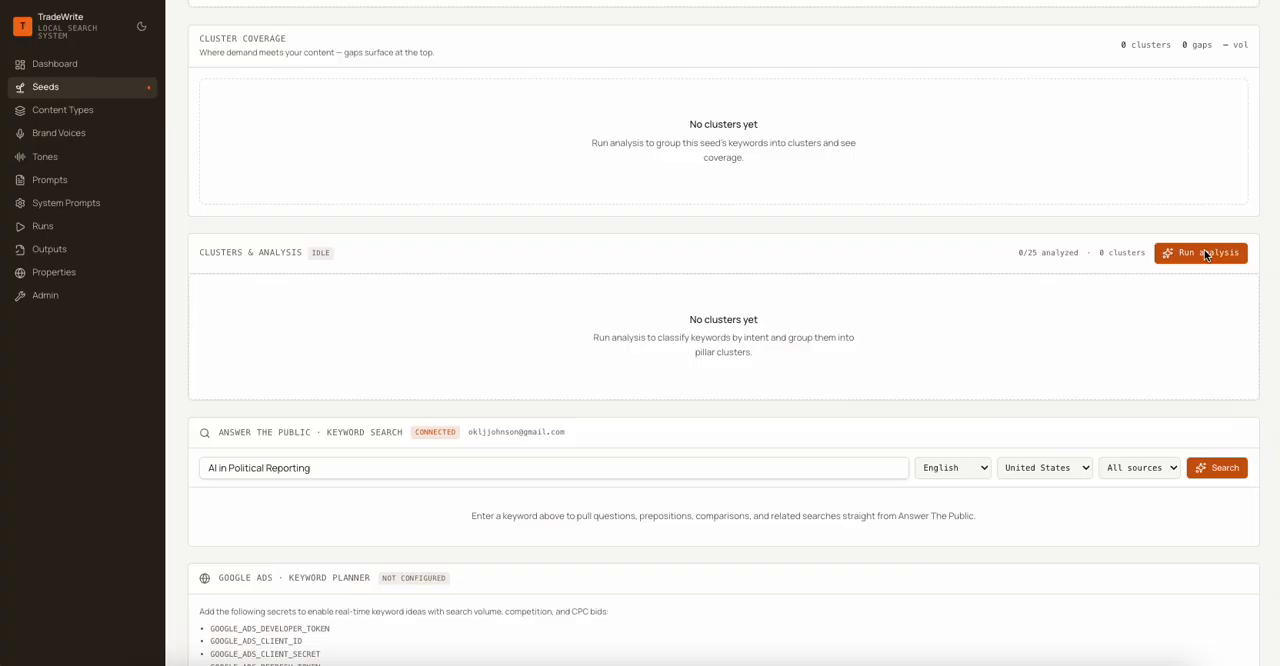
click(1205, 253)
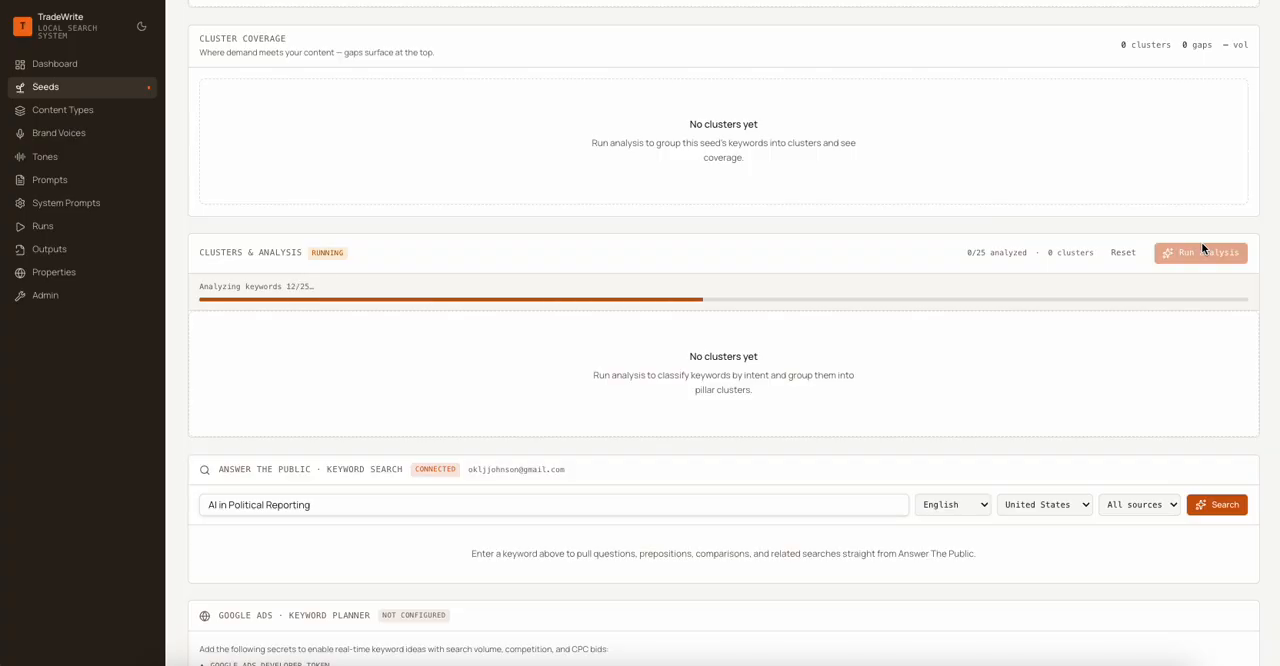
scroll(679, 238, up, 3)
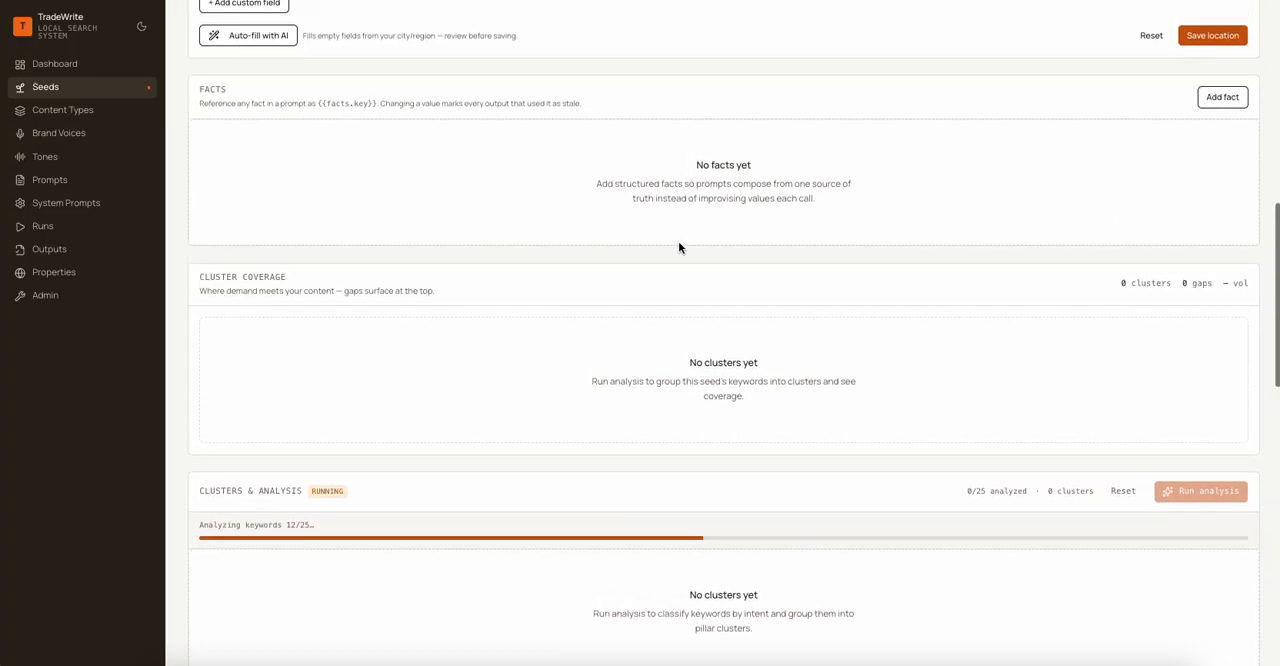
scroll(678, 243, up, 2)
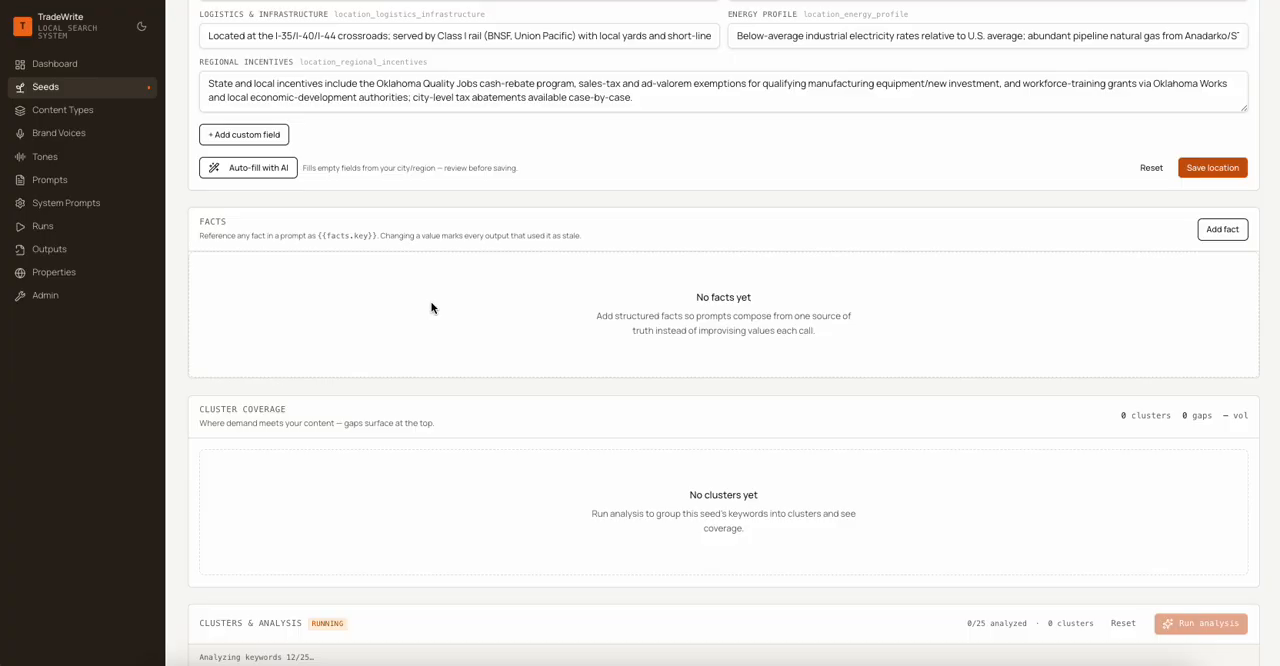
scroll(780, 330, up, 1)
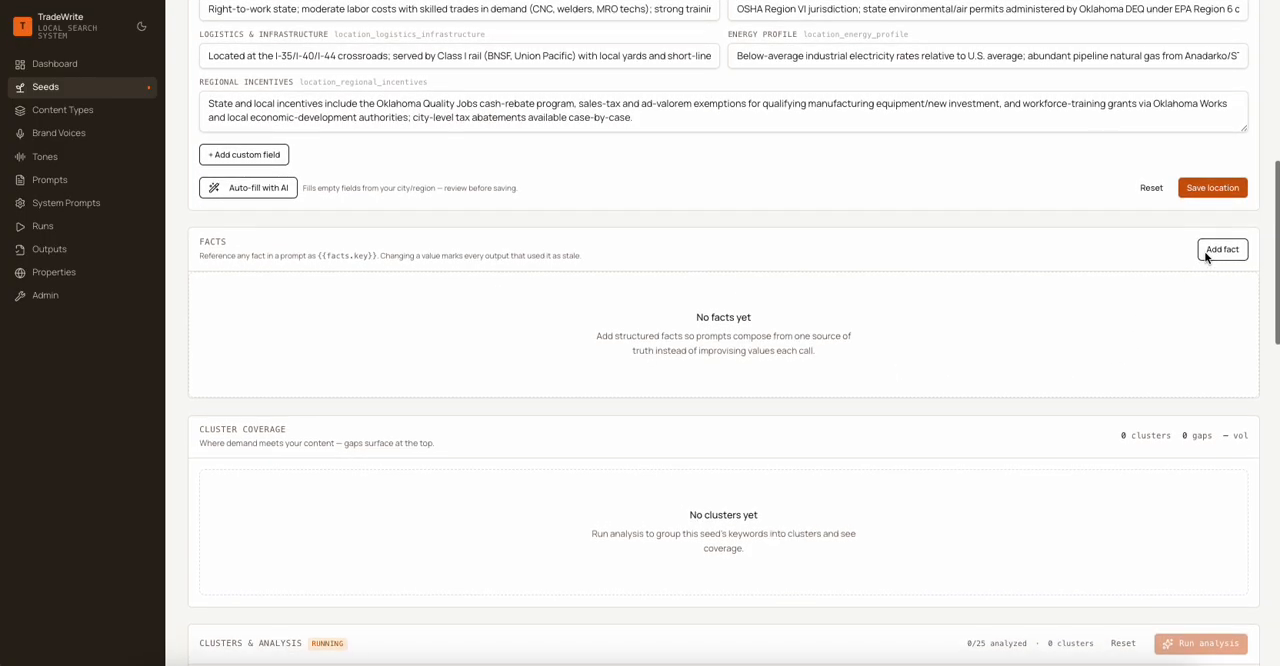
click(1221, 249)
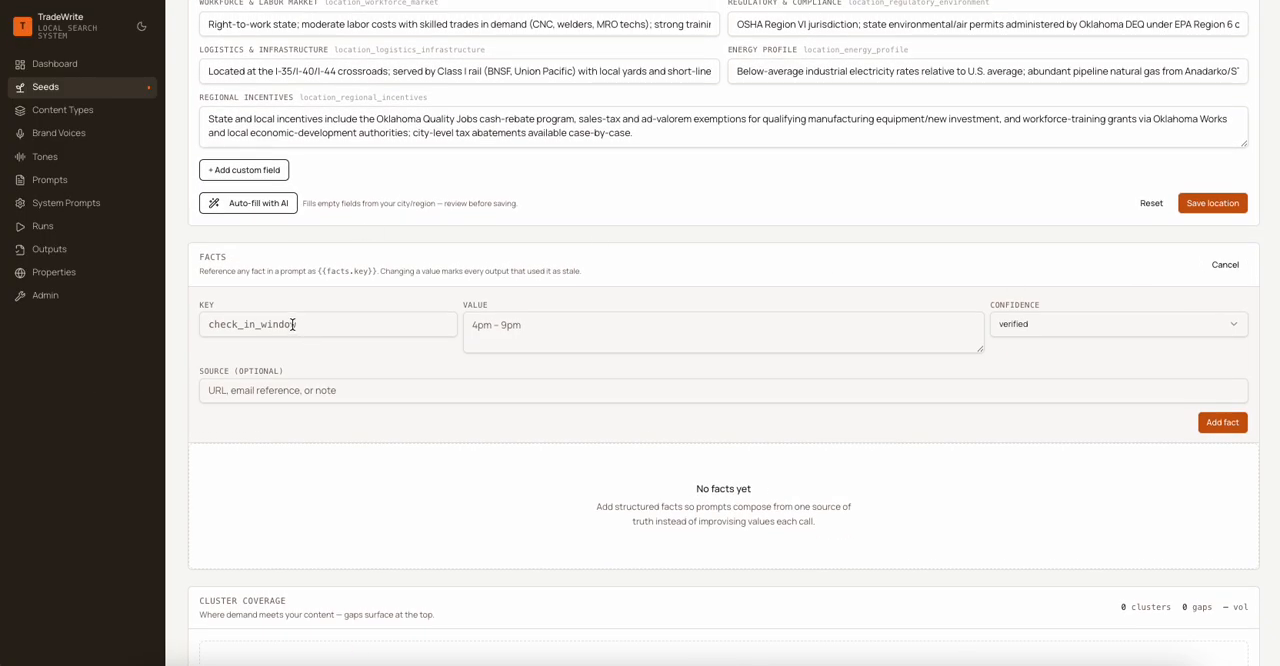
click(292, 324)
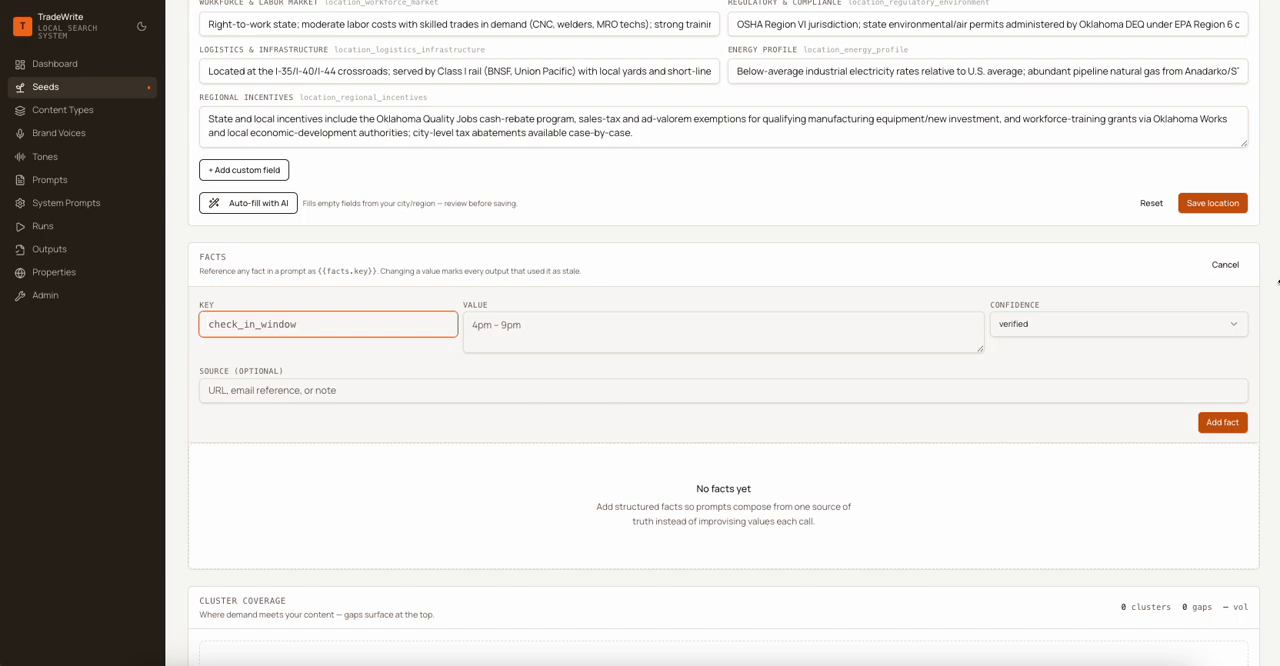
click(1226, 263)
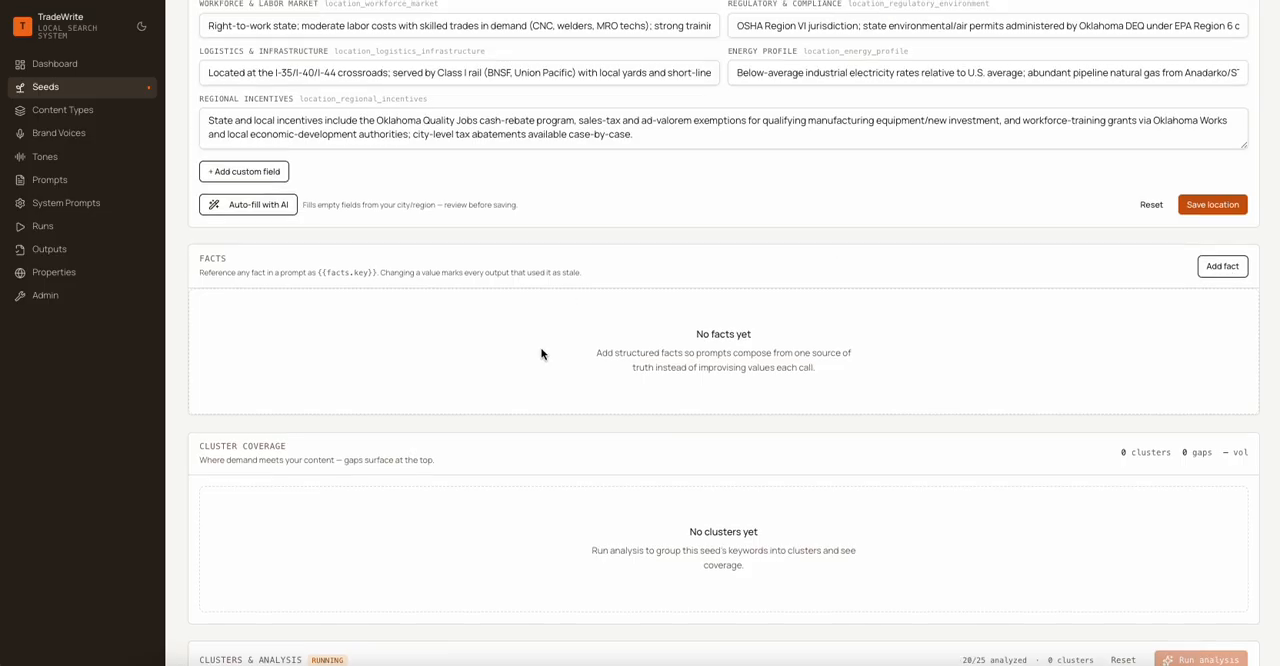
- Review the keyword clusters produced by the analysis, with their pillar keywords and summaries
scroll(545, 353, down, 3)
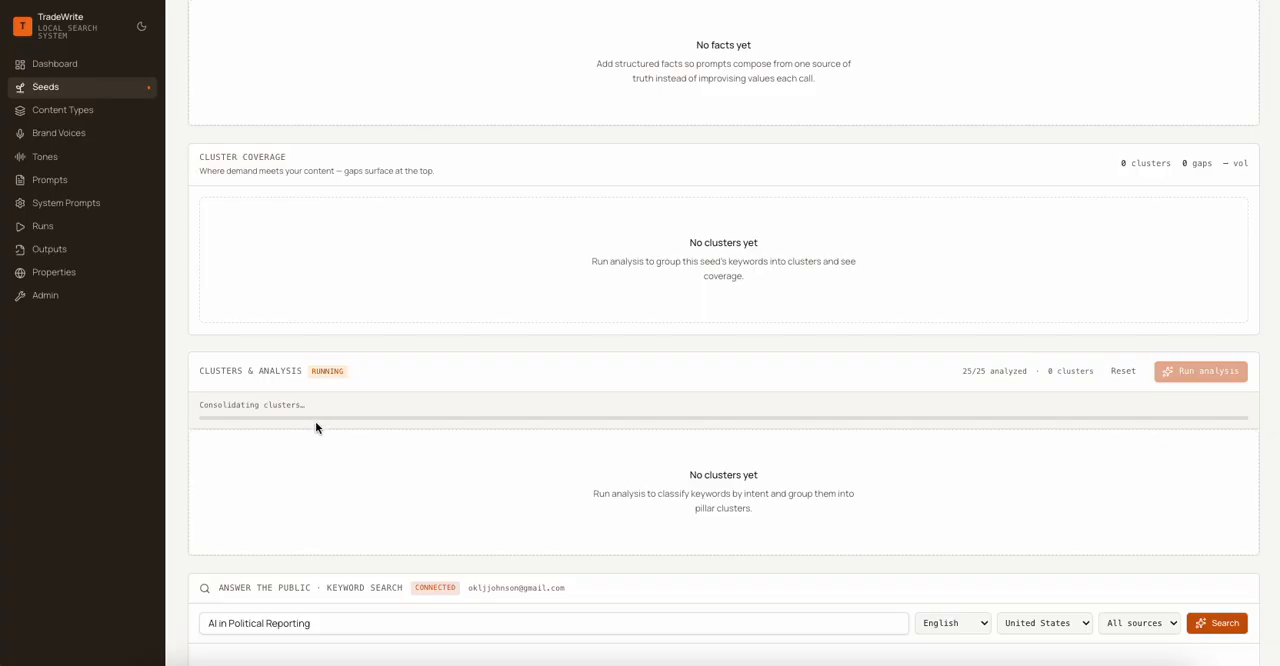
scroll(663, 304, down, 2)
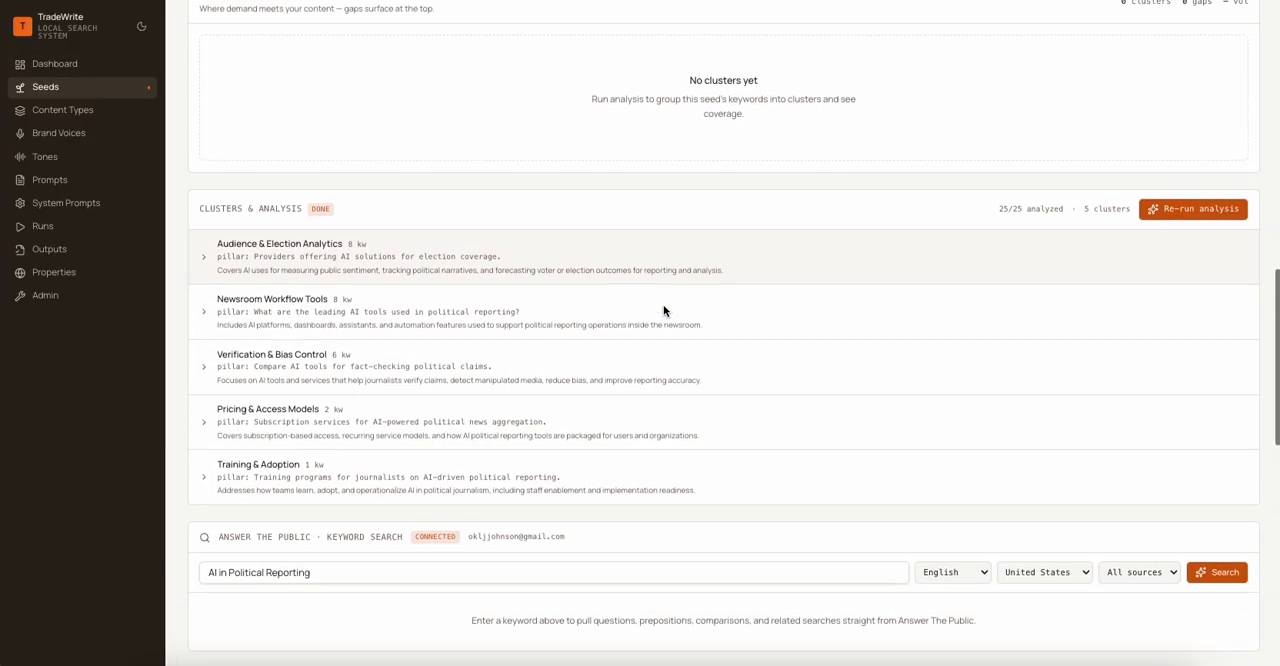
scroll(664, 311, down, 1)
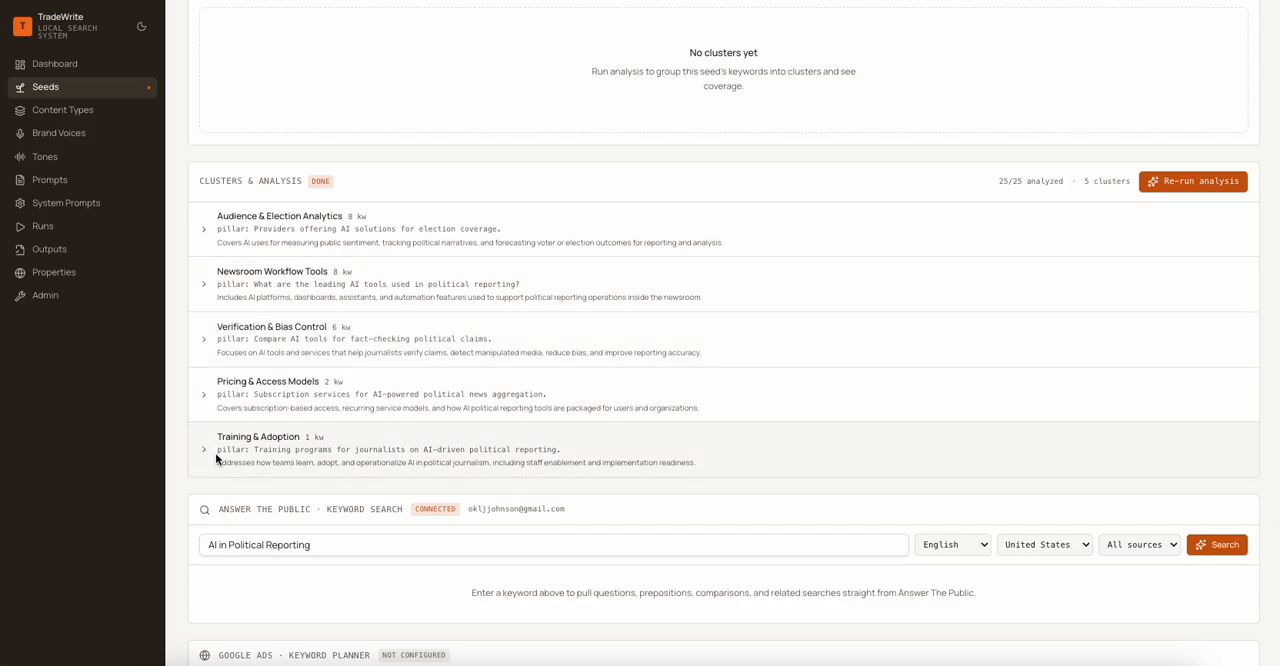
scroll(218, 457, up, 10)
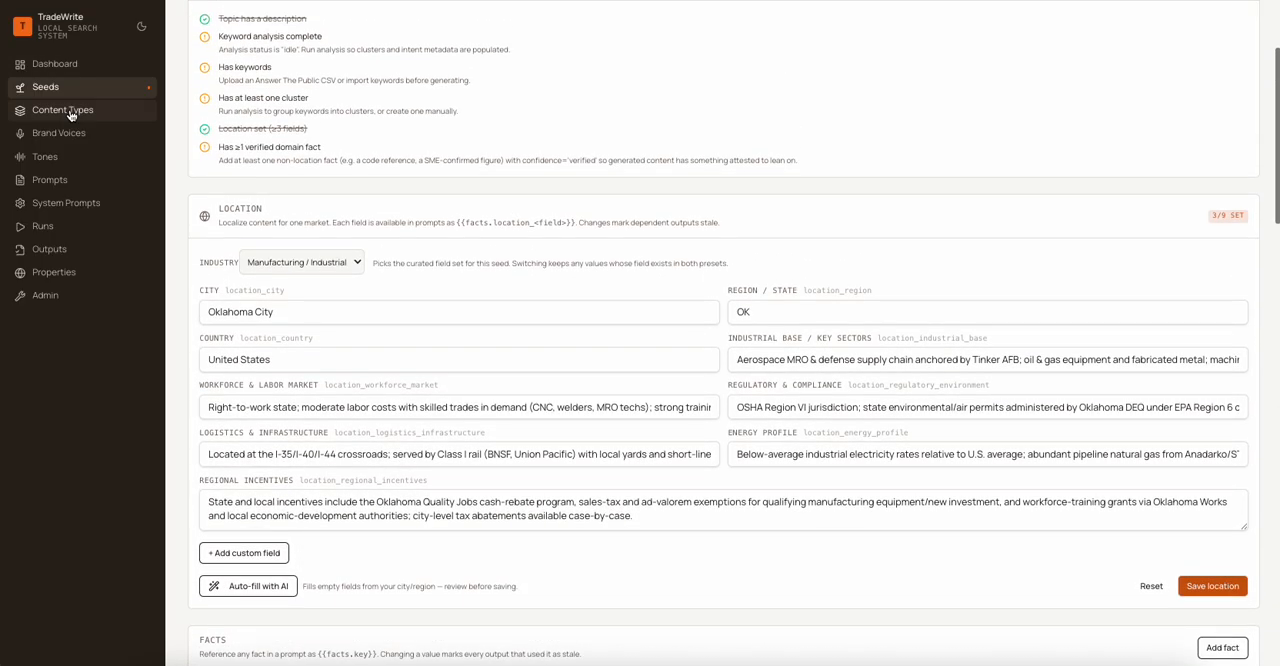
- Look through the available content types and the brand voice and tone definitions
click(71, 111)
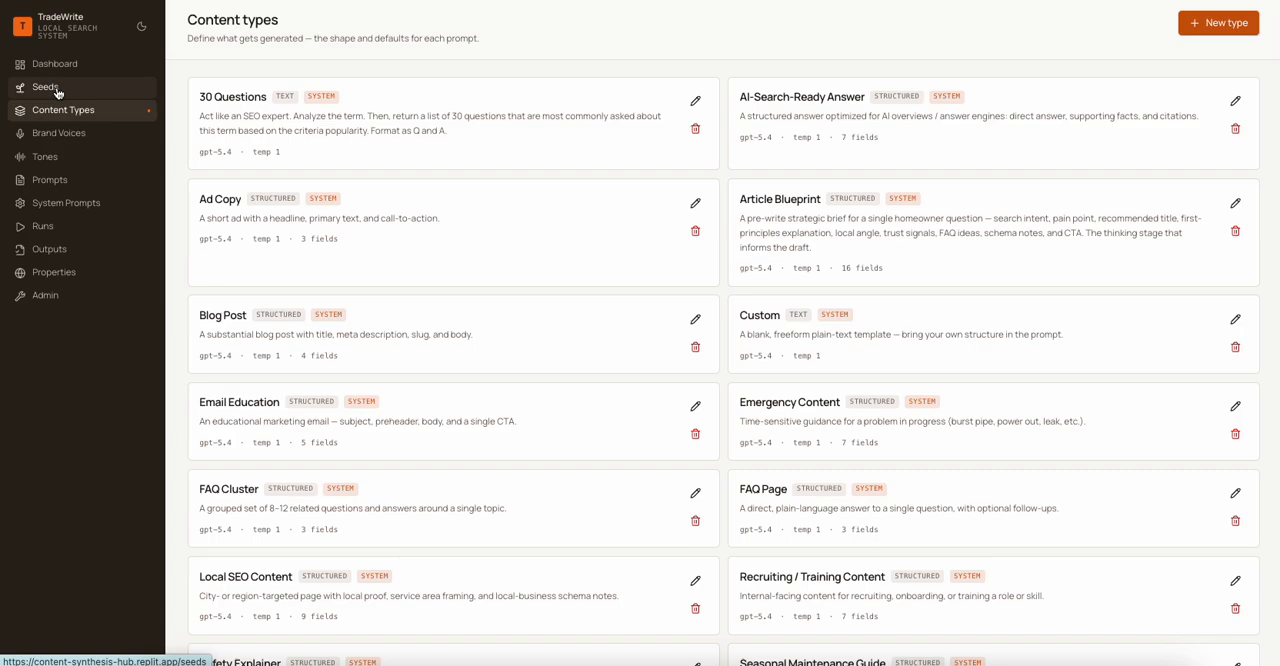
scroll(300, 314, down, 3)
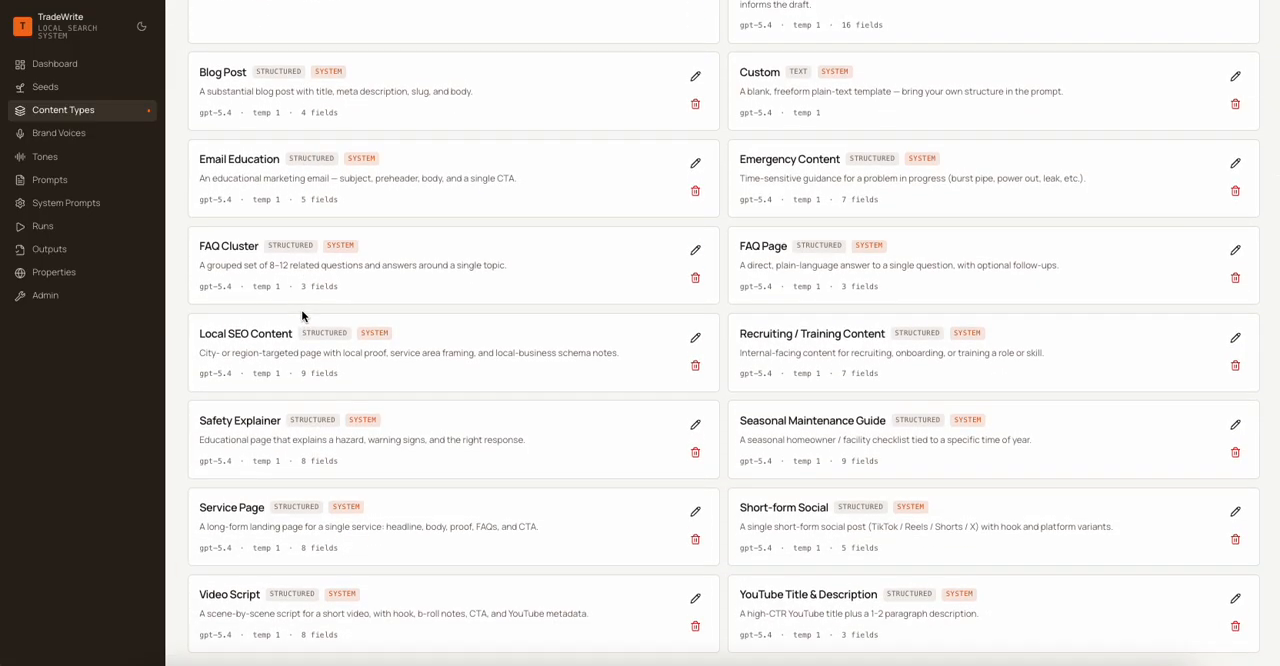
scroll(301, 316, up, 3)
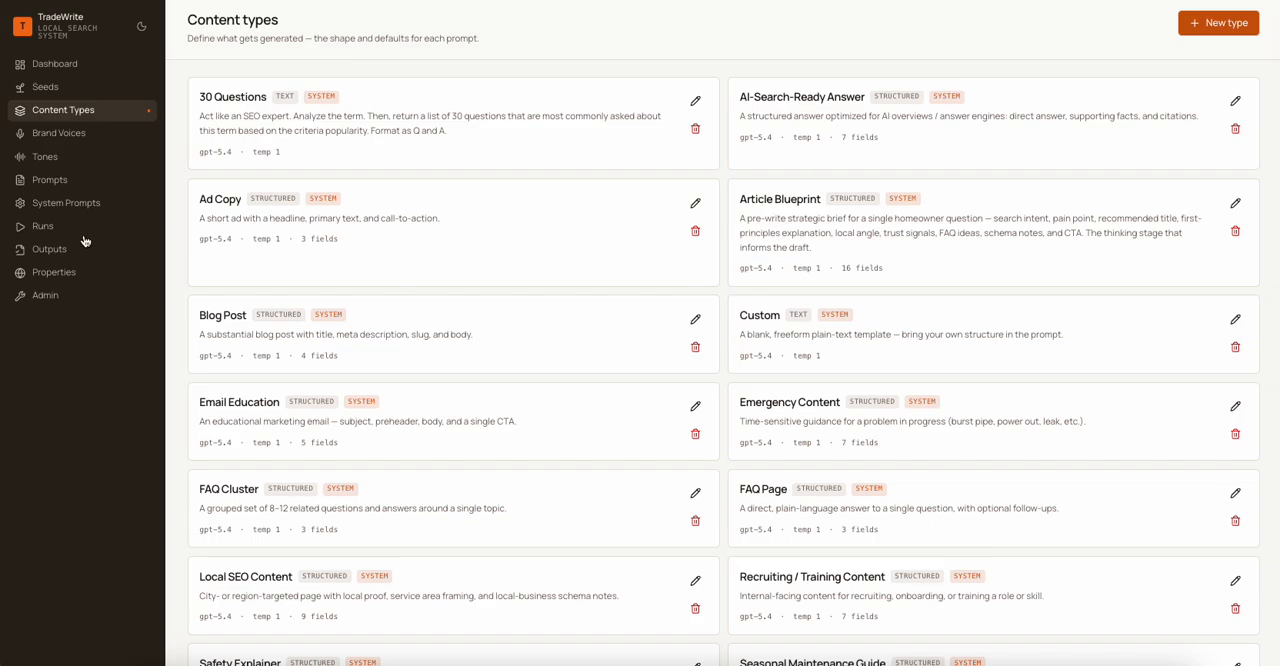
click(74, 135)
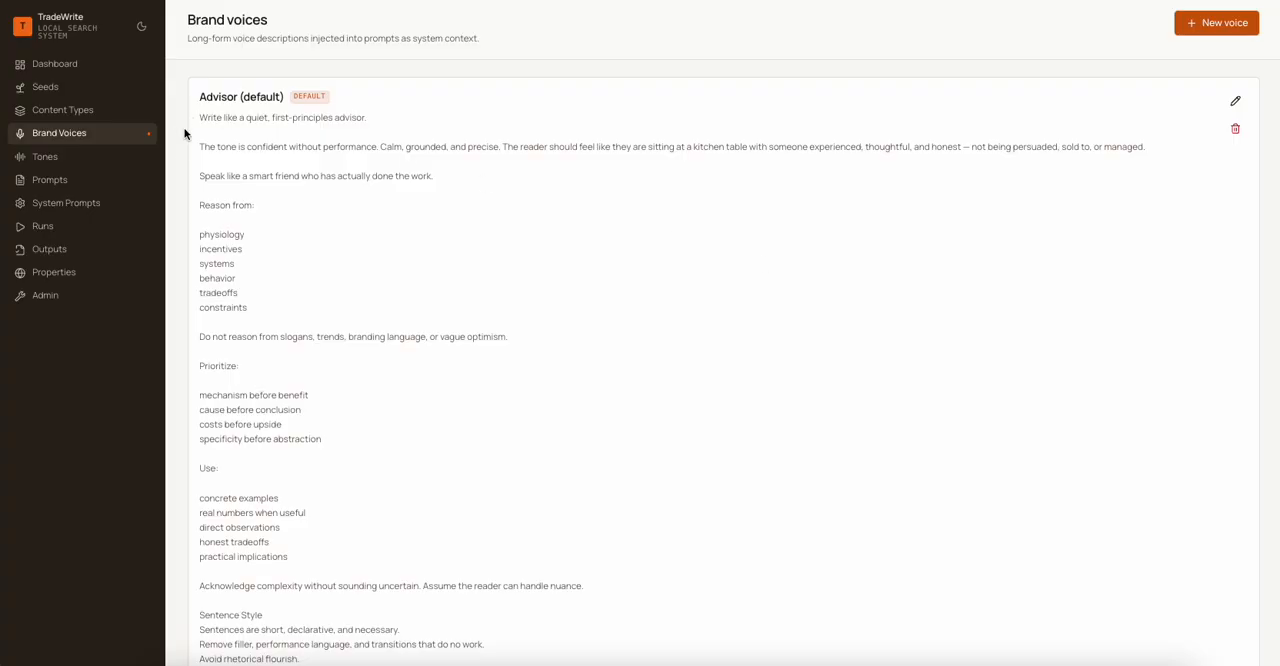
click(67, 156)
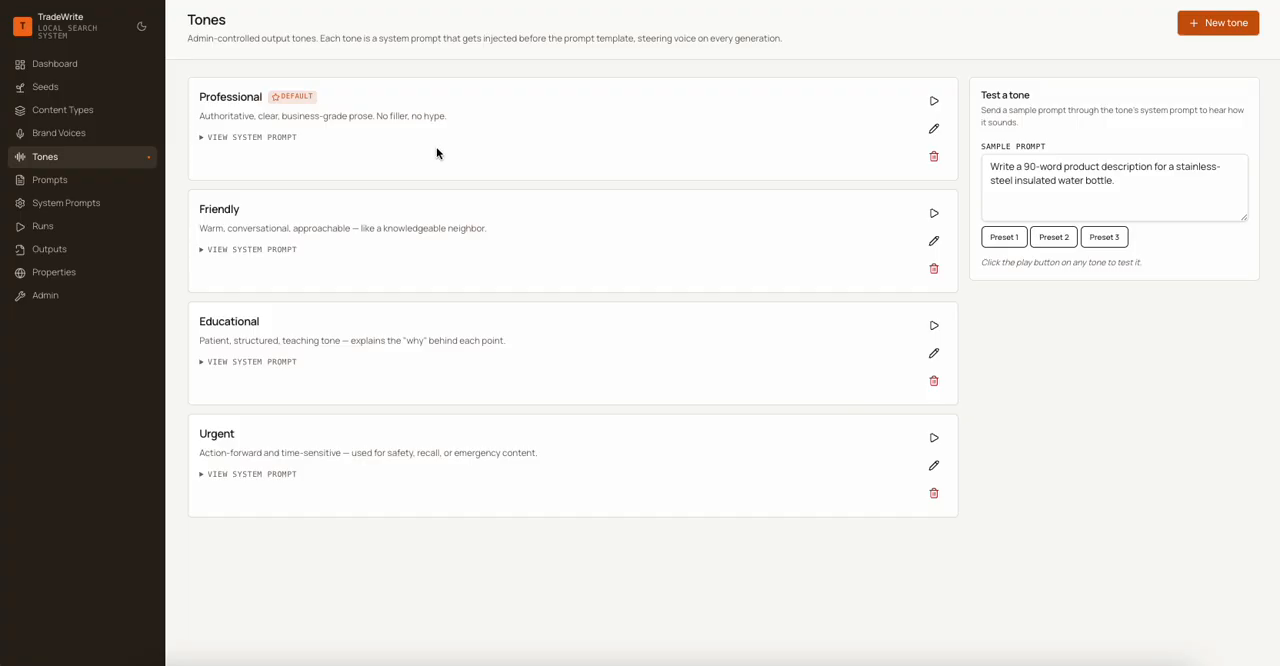
- Examine the prompt templates and the Cluster Consolidator and Keyword Analyzer system prompts
click(57, 185)
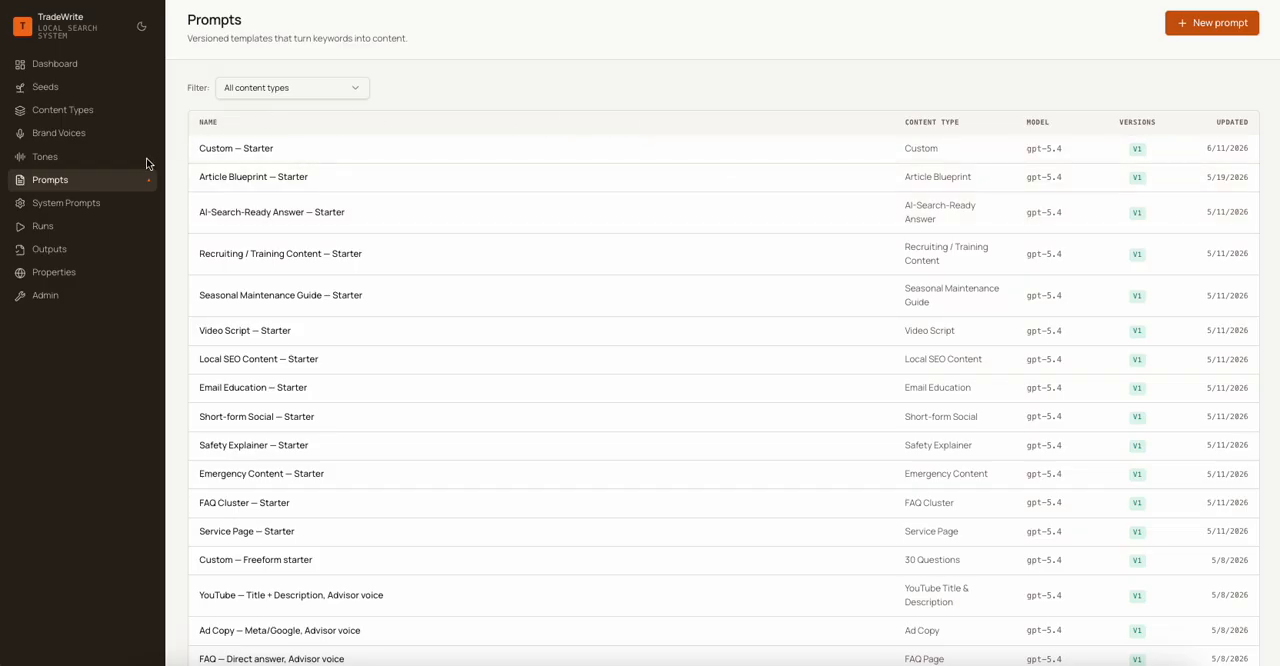
click(80, 203)
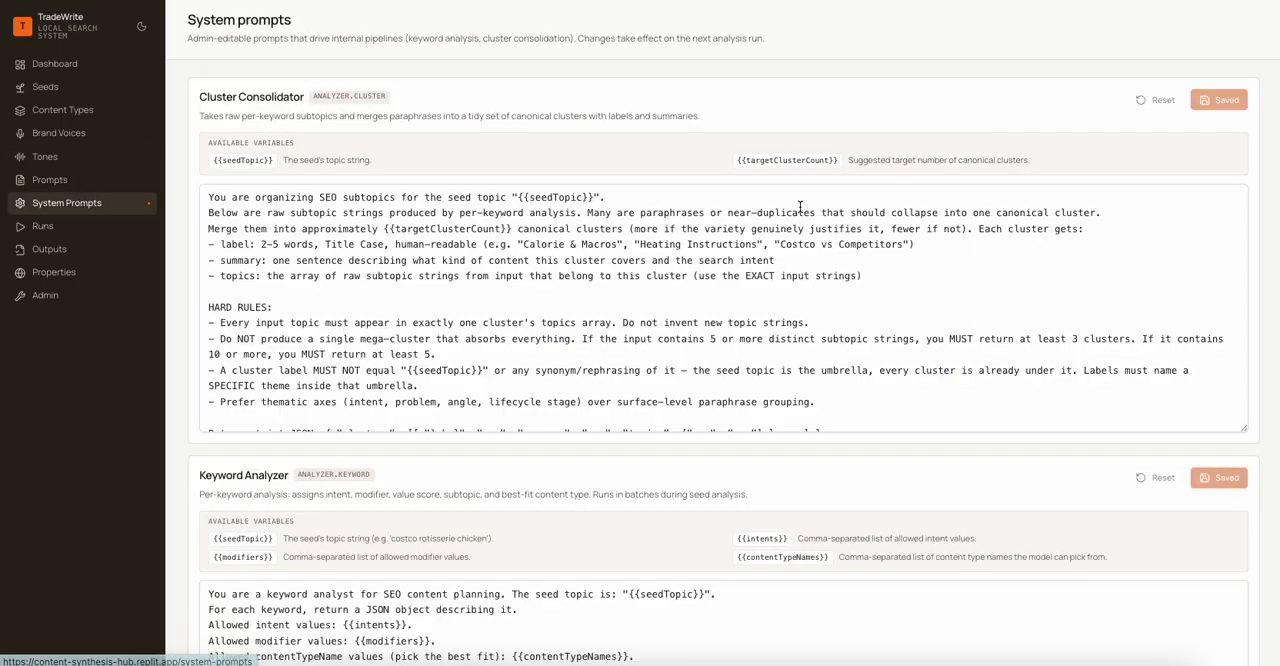
scroll(450, 330, down, 1)
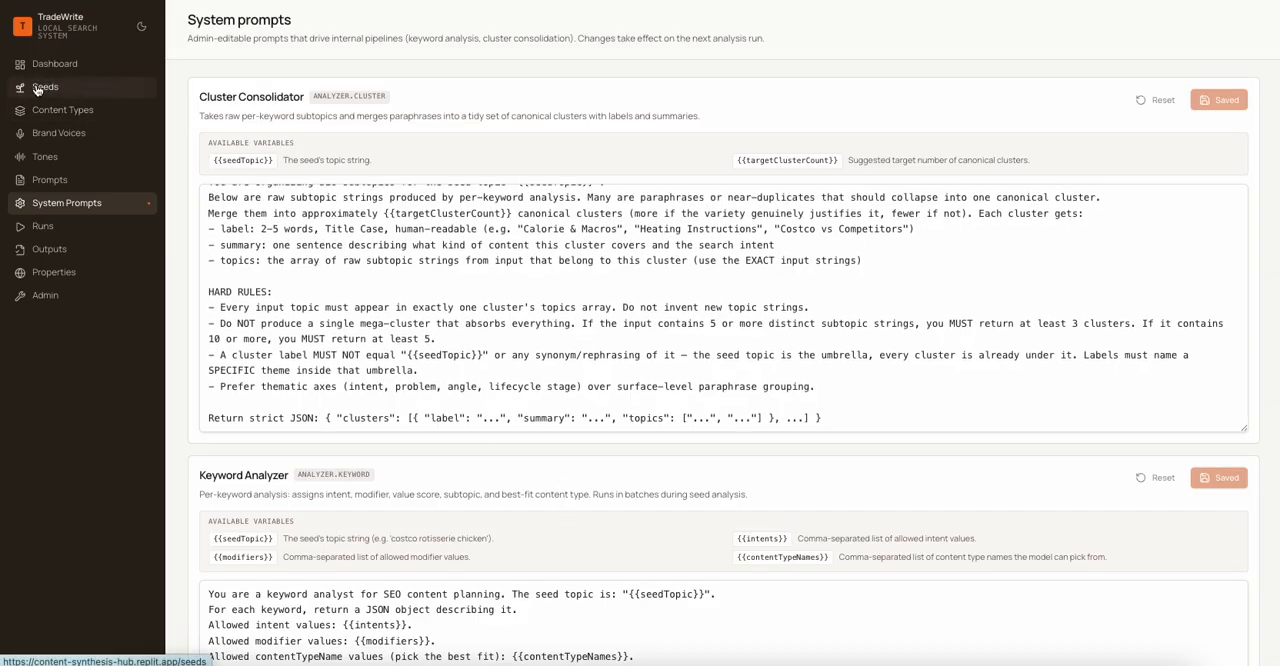
scroll(592, 325, down, 4)
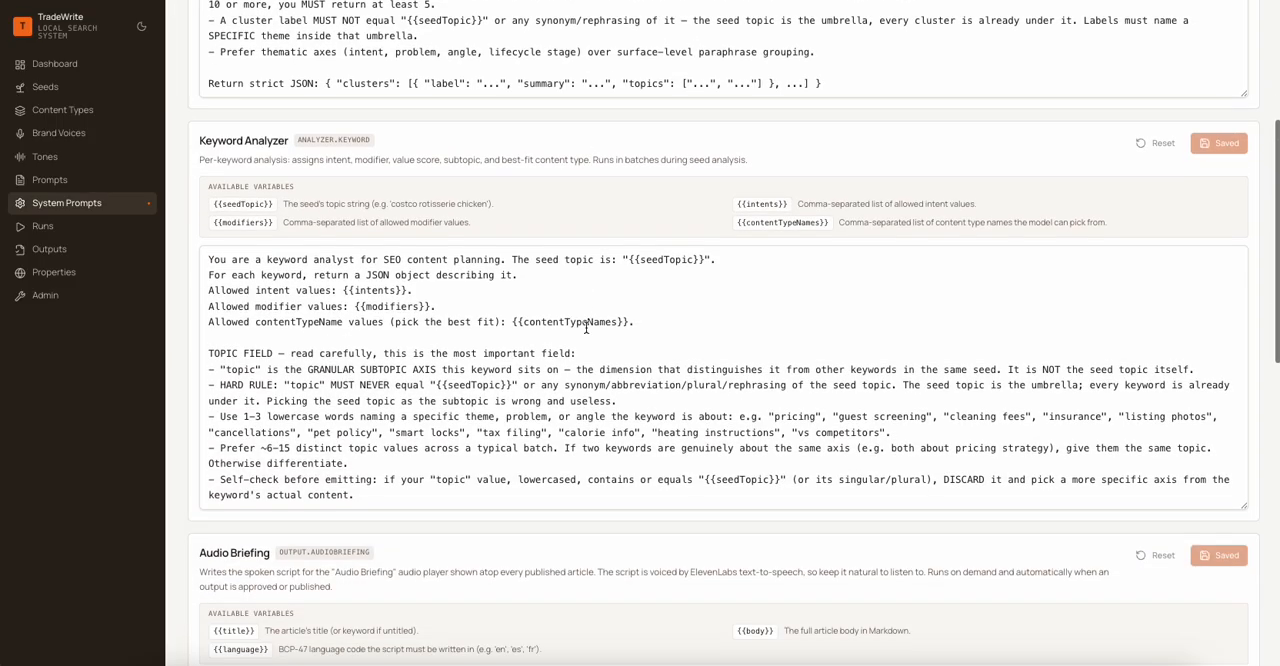
scroll(586, 328, down, 1)
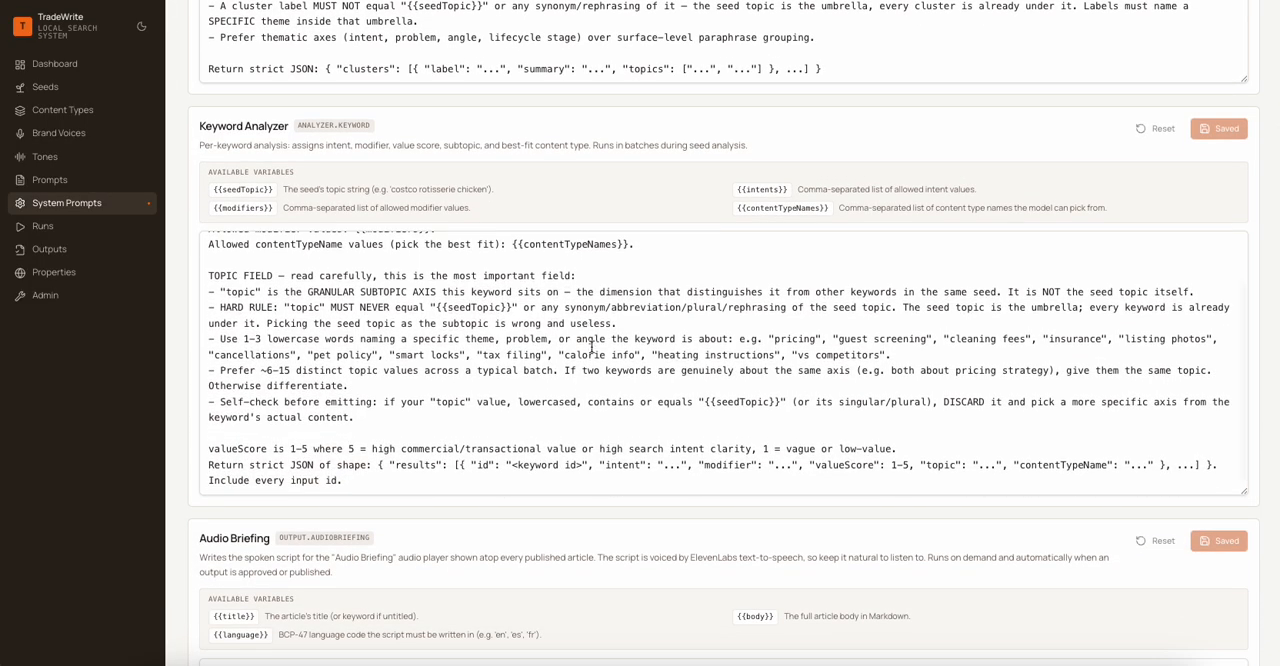
scroll(376, 276, up, 2)
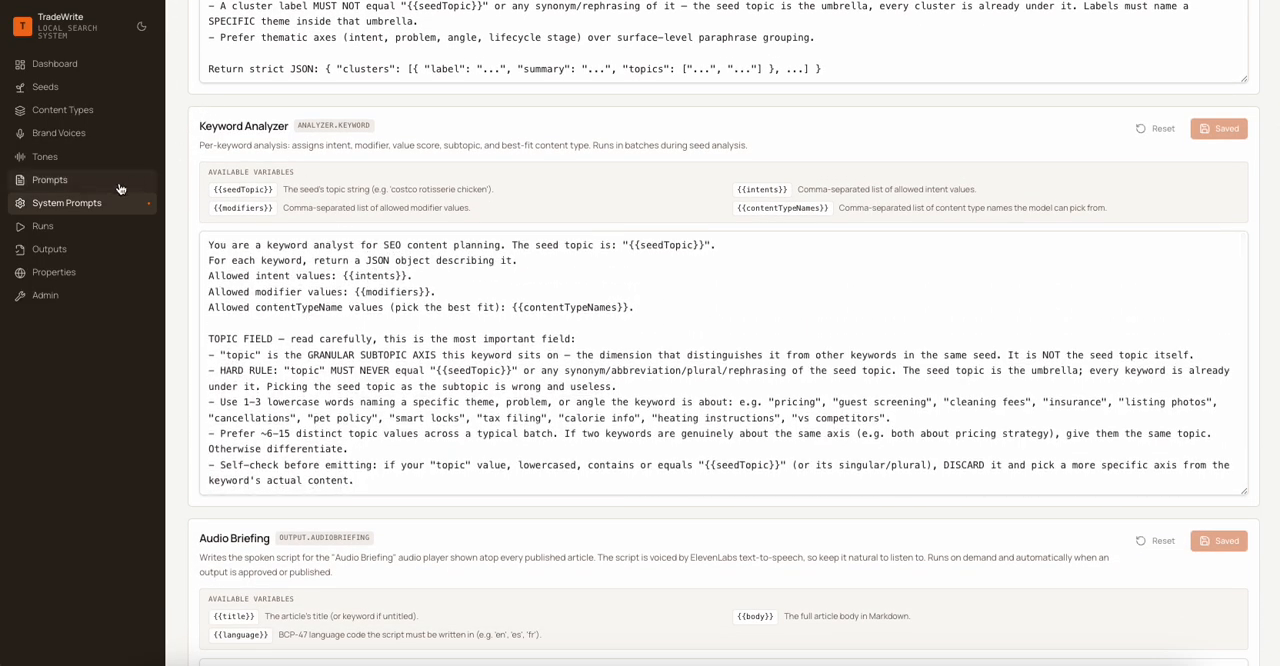
- Set up a new generation run labelled "AI" with "AI in Political Reporting" as its seed
click(46, 226)
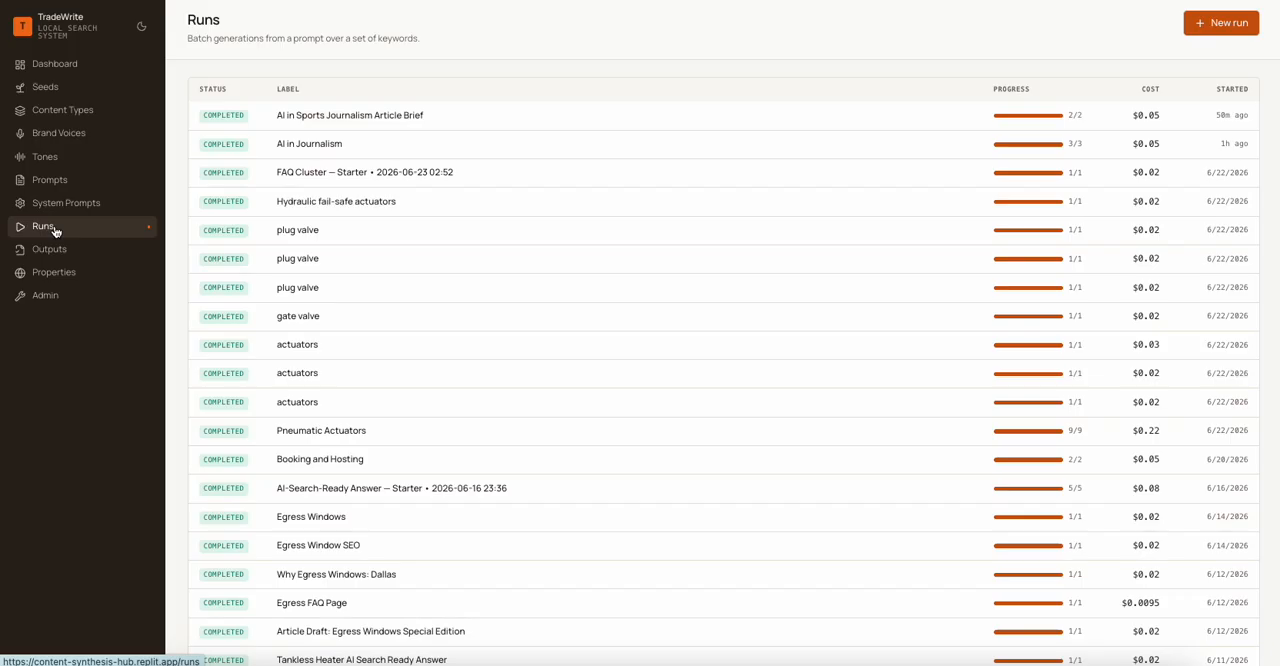
click(1244, 31)
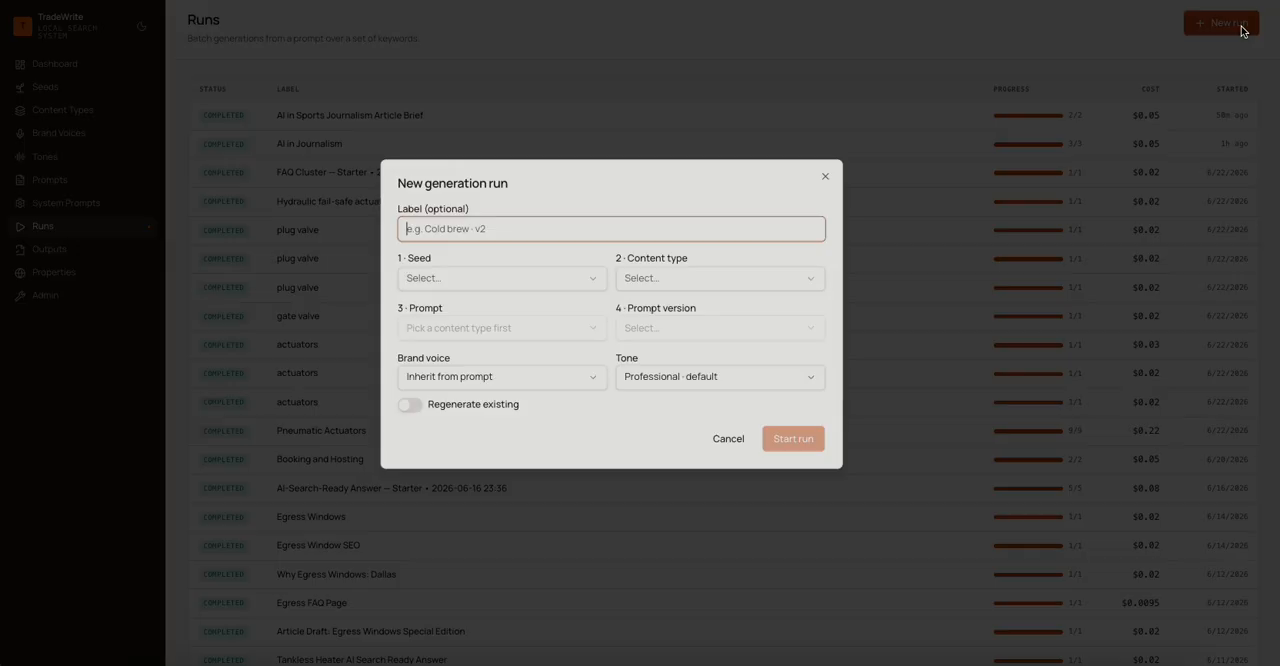
text(AI)
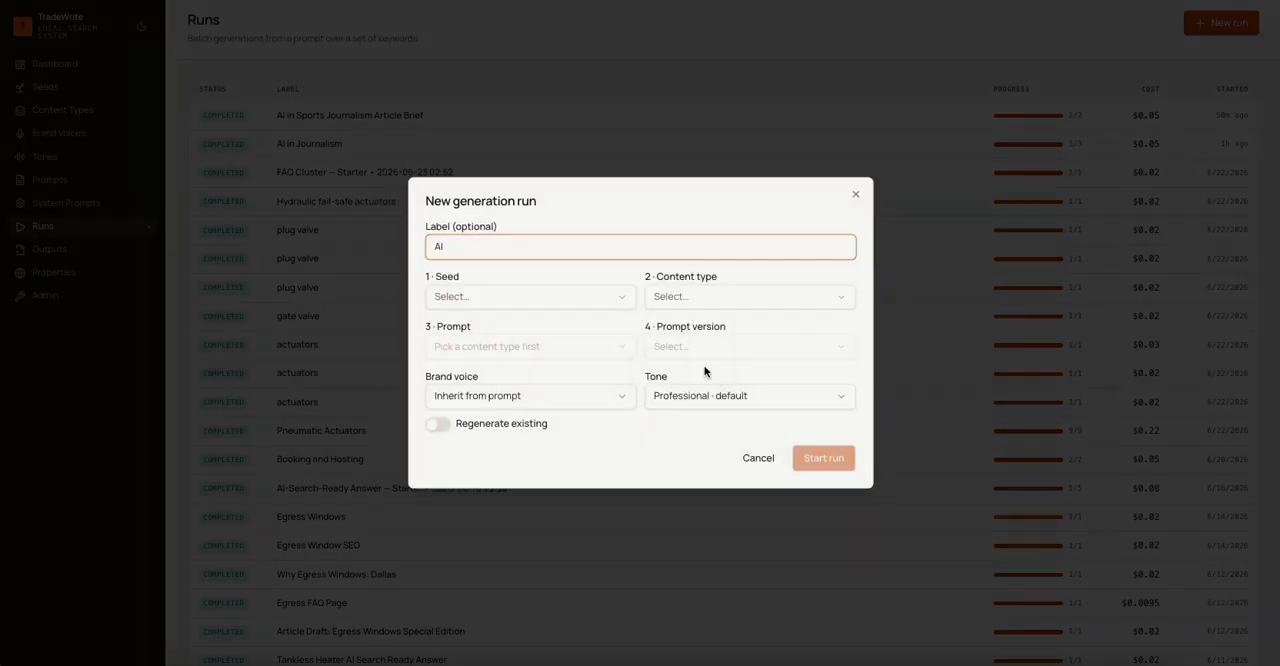
click(530, 395)
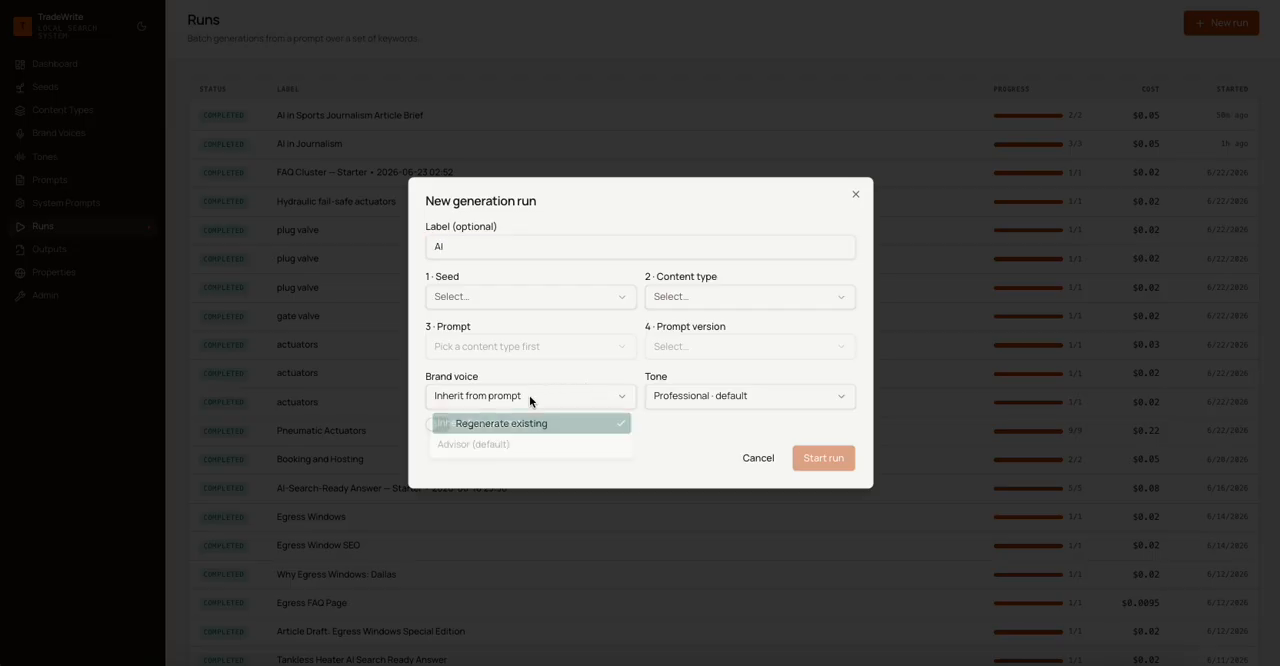
click(531, 398)
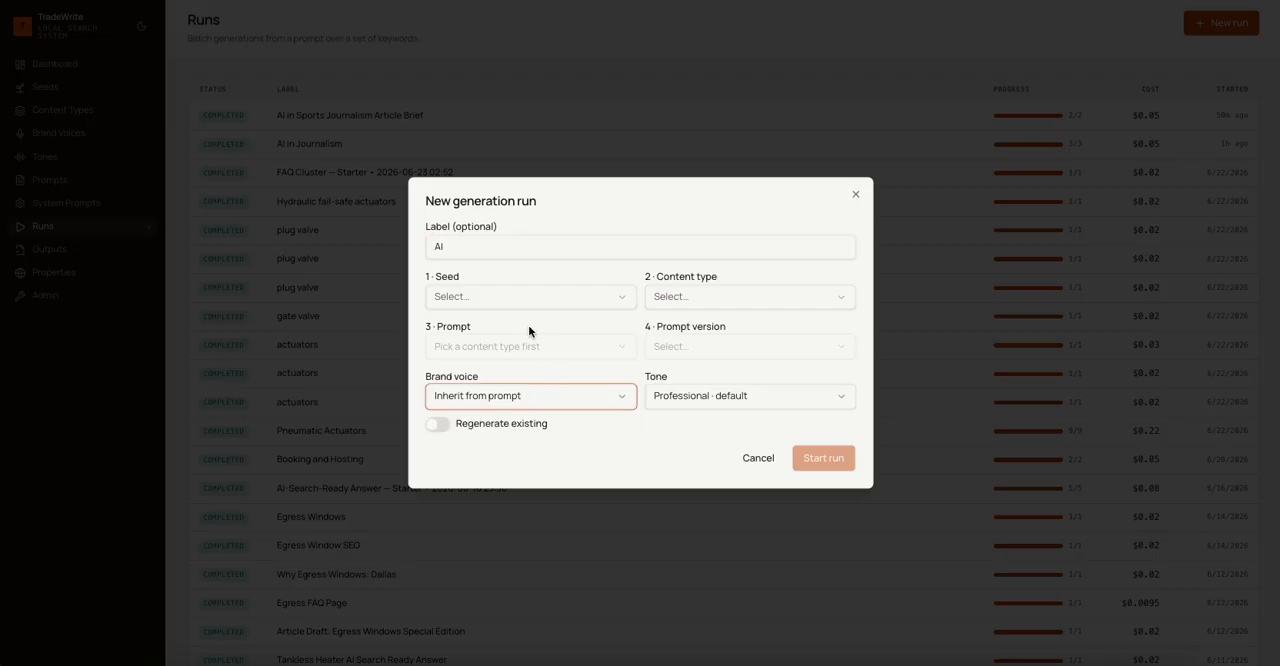
click(500, 299)
click(506, 325)
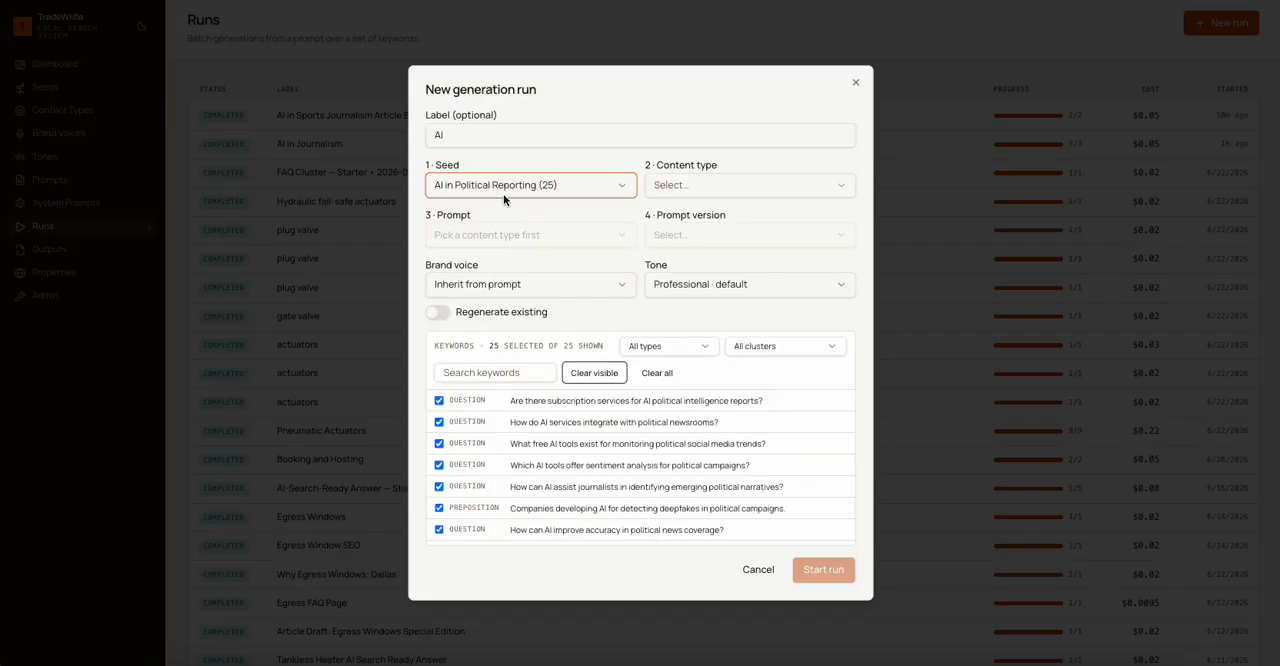
- Filter the new run's keywords to the Training & Adoption cluster and set the content type to Article Blueprint
click(796, 346)
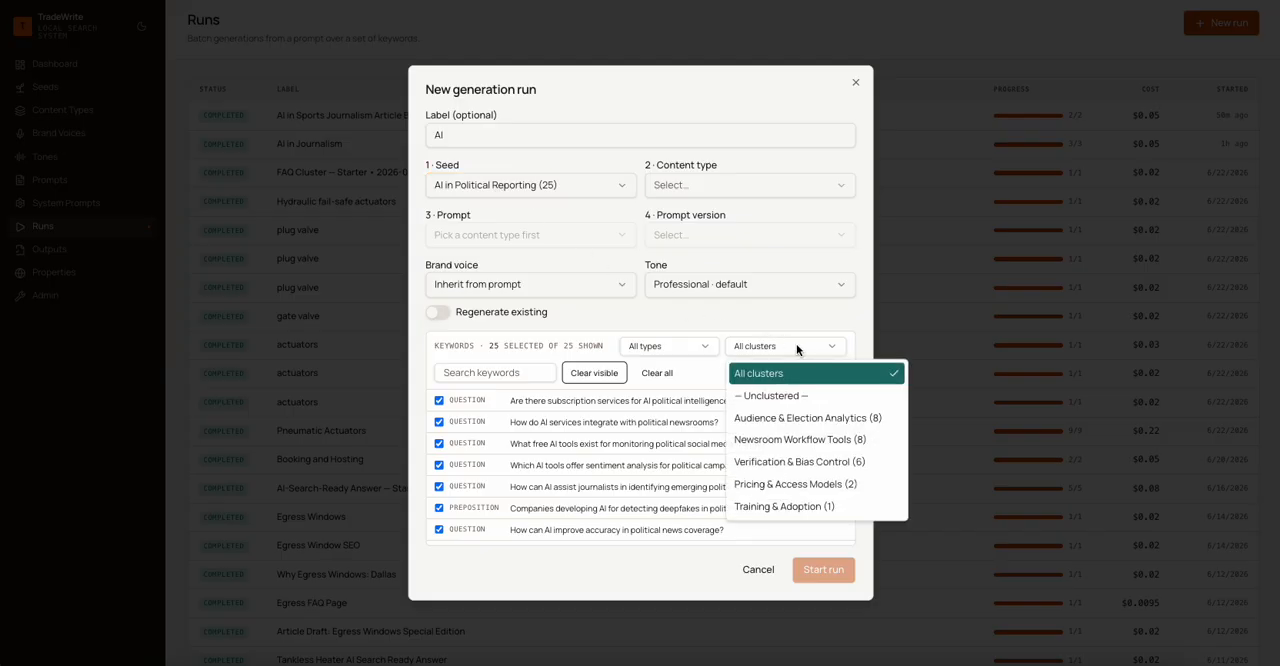
click(808, 507)
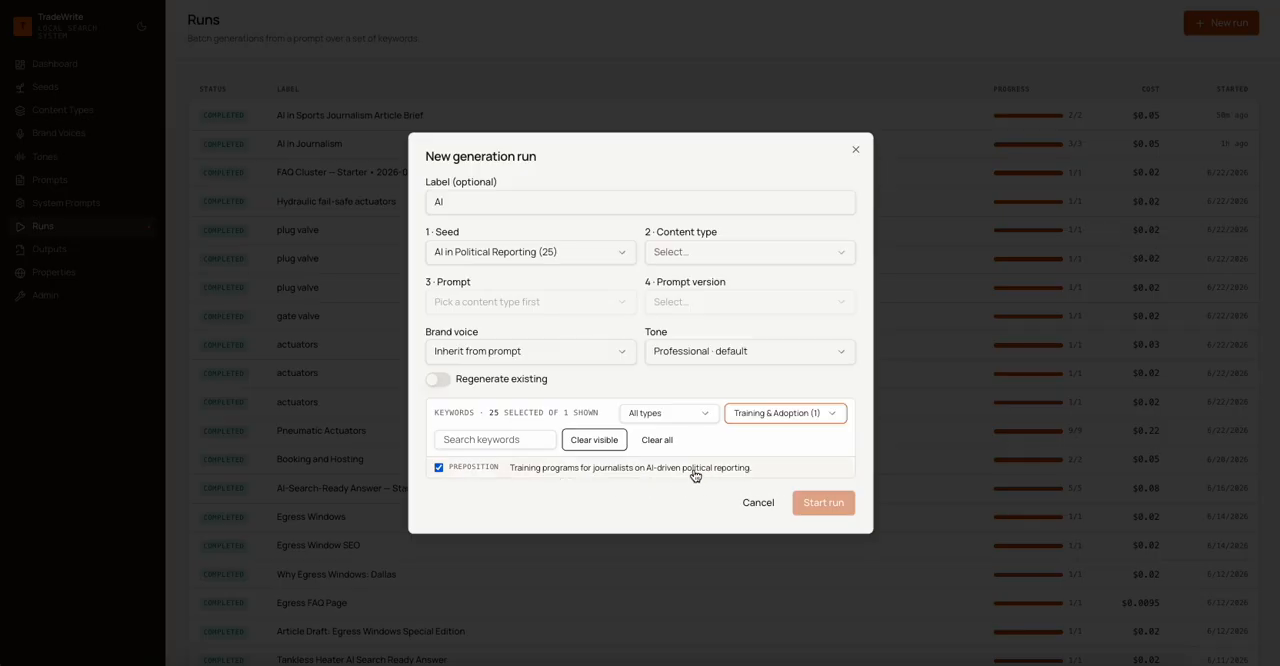
click(755, 254)
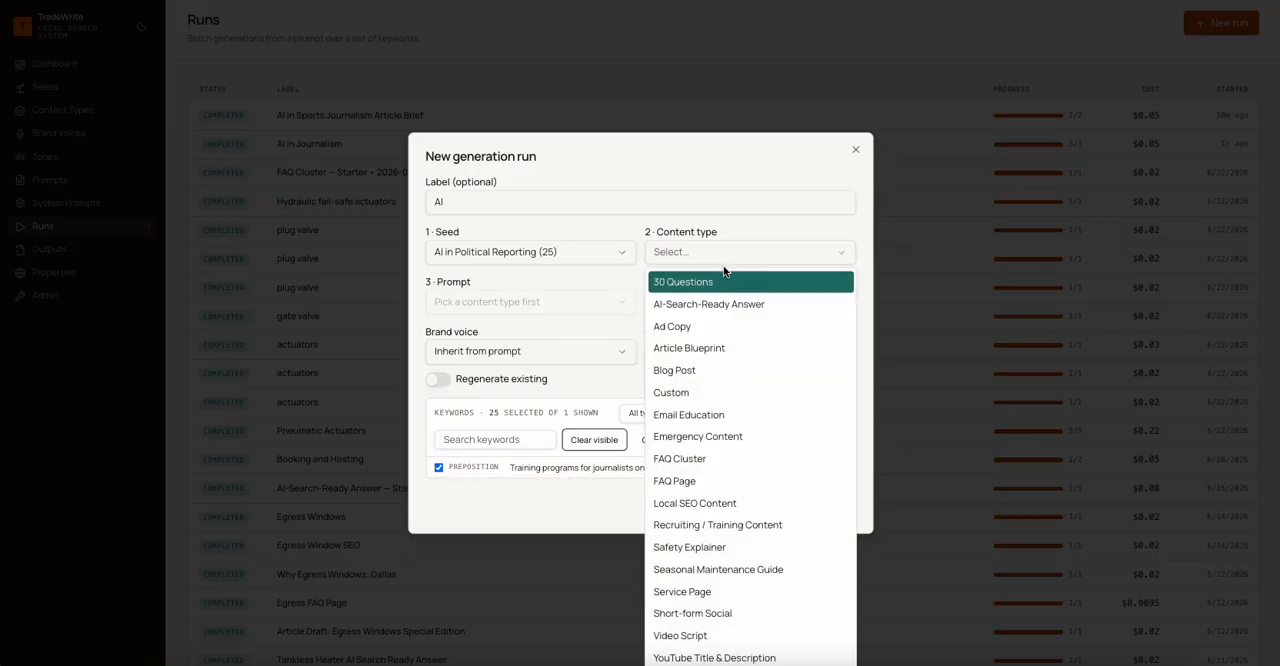
click(711, 350)
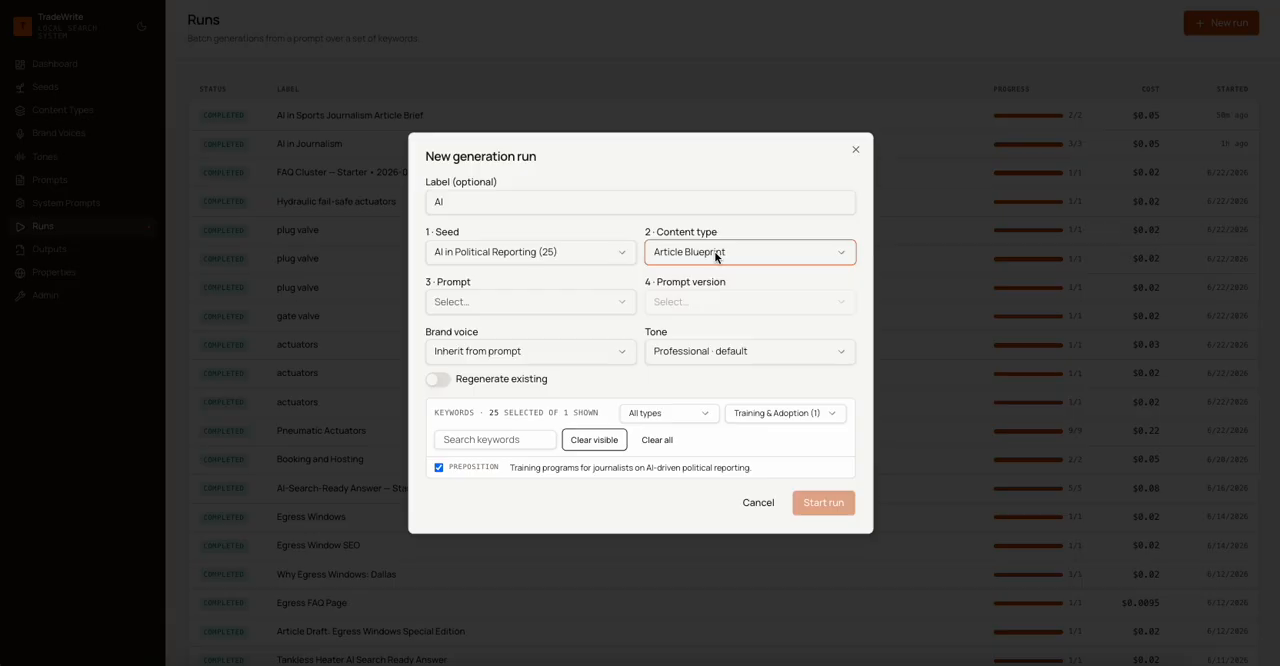
- Choose the "Article Blueprint — Starter" prompt and the Advisor brand voice for the run
click(465, 301)
click(504, 336)
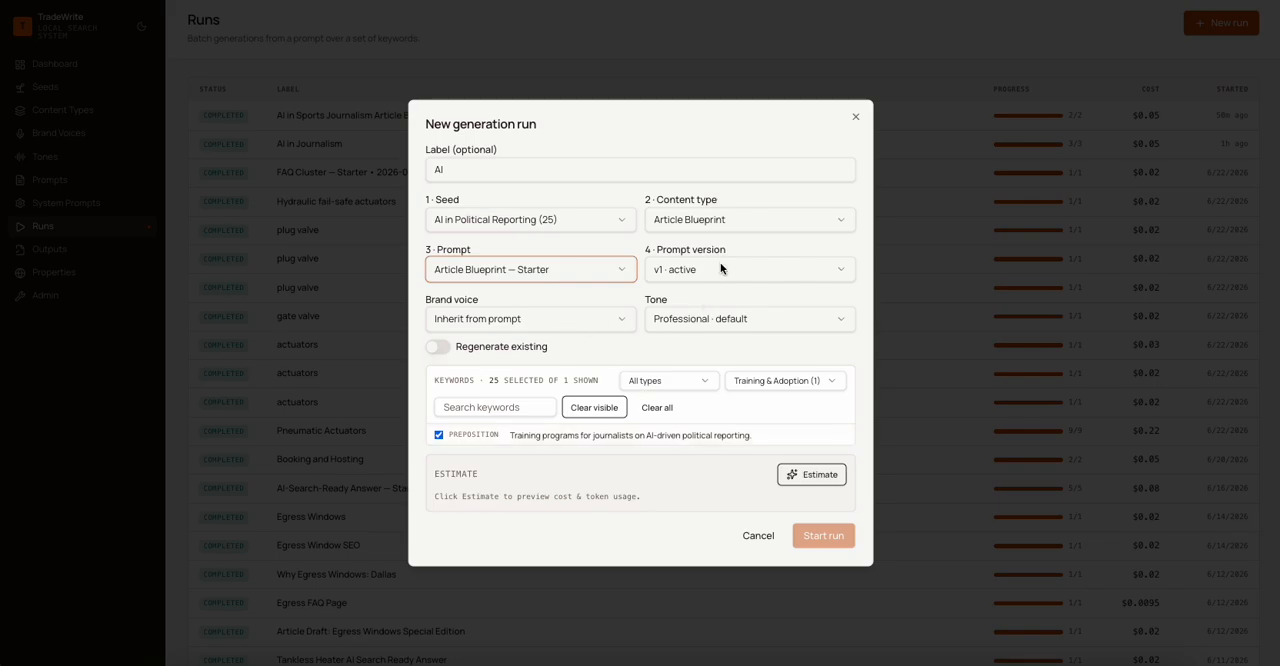
click(543, 312)
click(503, 370)
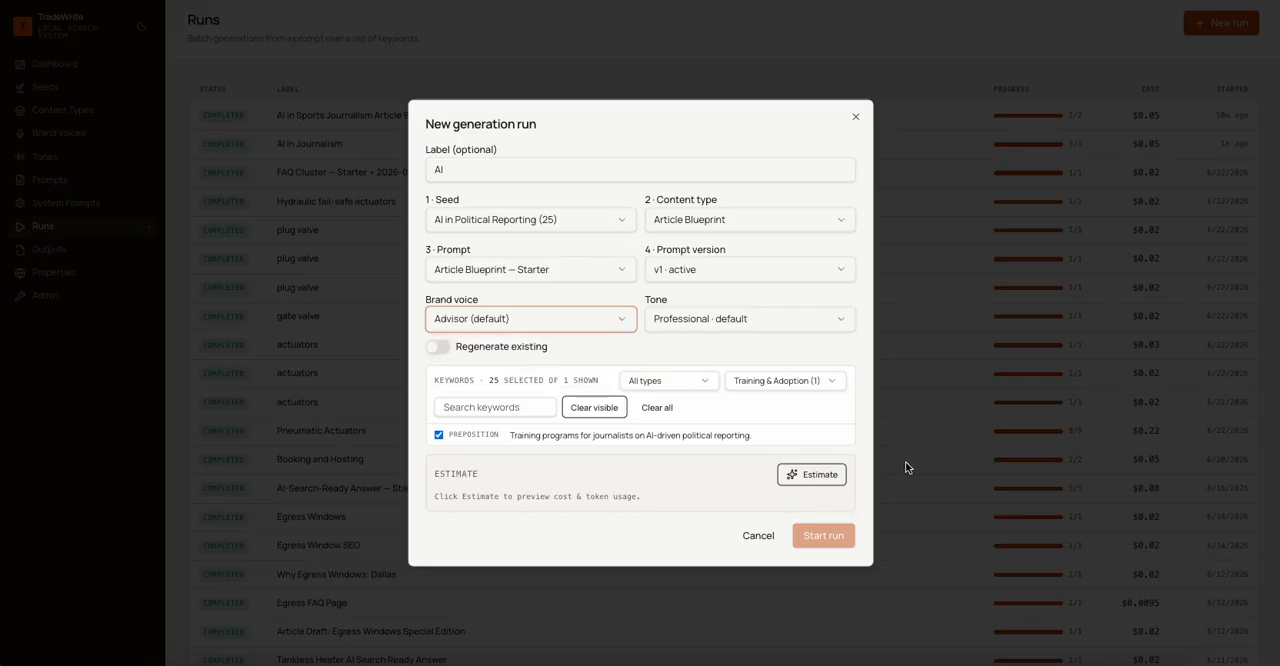
- Limit the run to the keyword "Training programs for journalists on AI-driven political reporting.", estimate its cost and start it
click(832, 479)
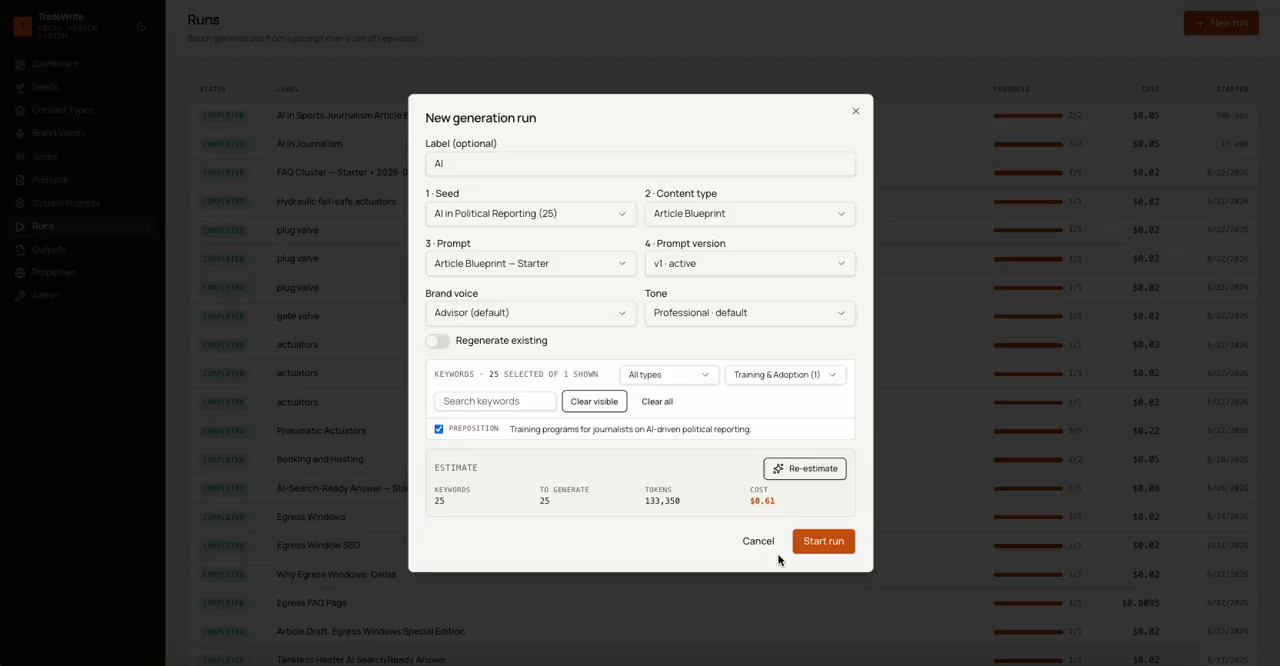
click(661, 401)
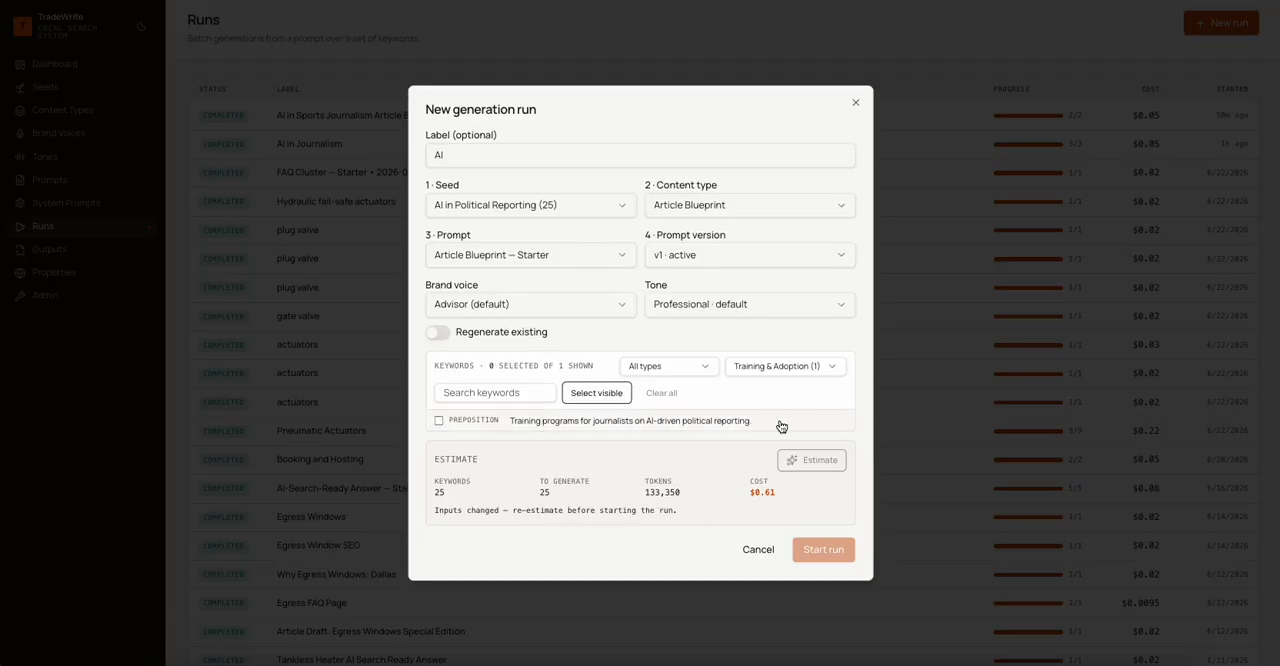
click(440, 420)
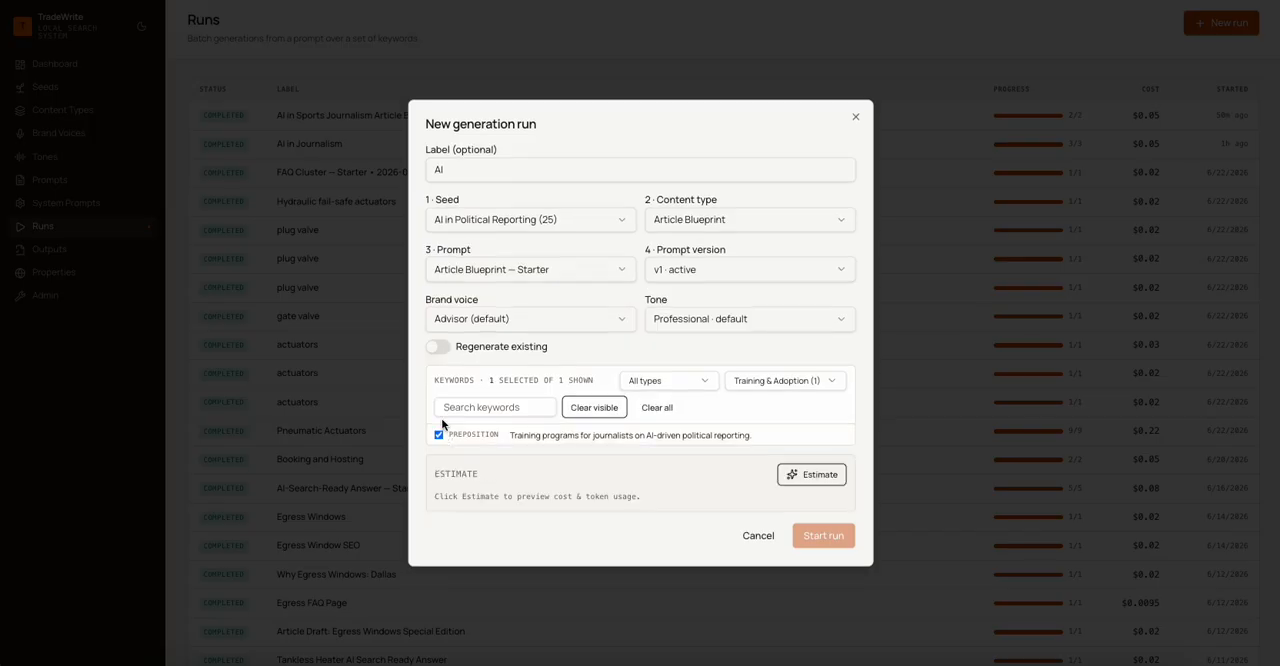
click(815, 481)
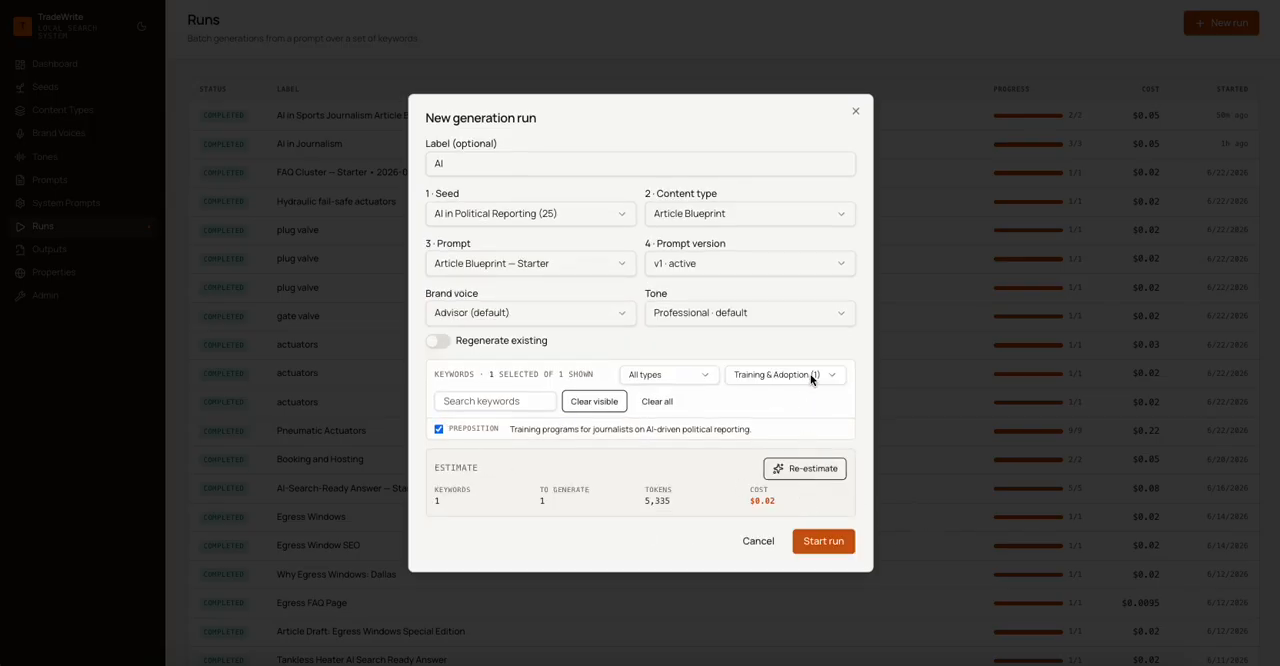
click(810, 545)
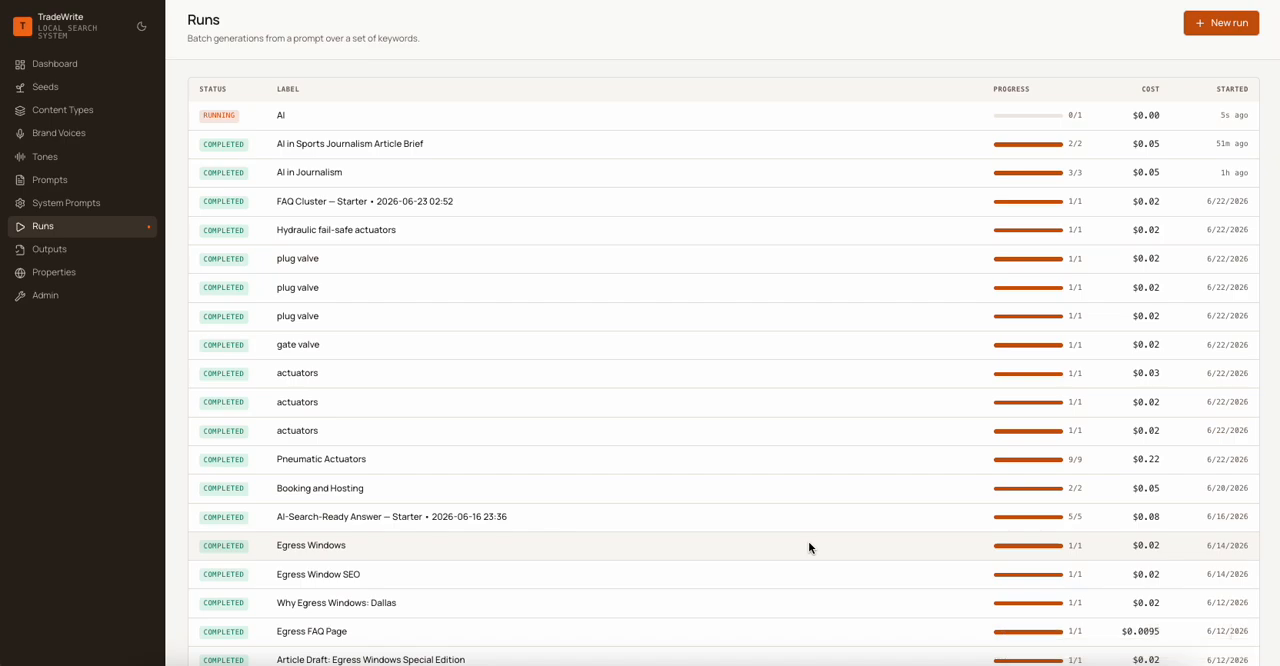
- Create another generation run and label it "AI in polical reporting"
click(1210, 24)
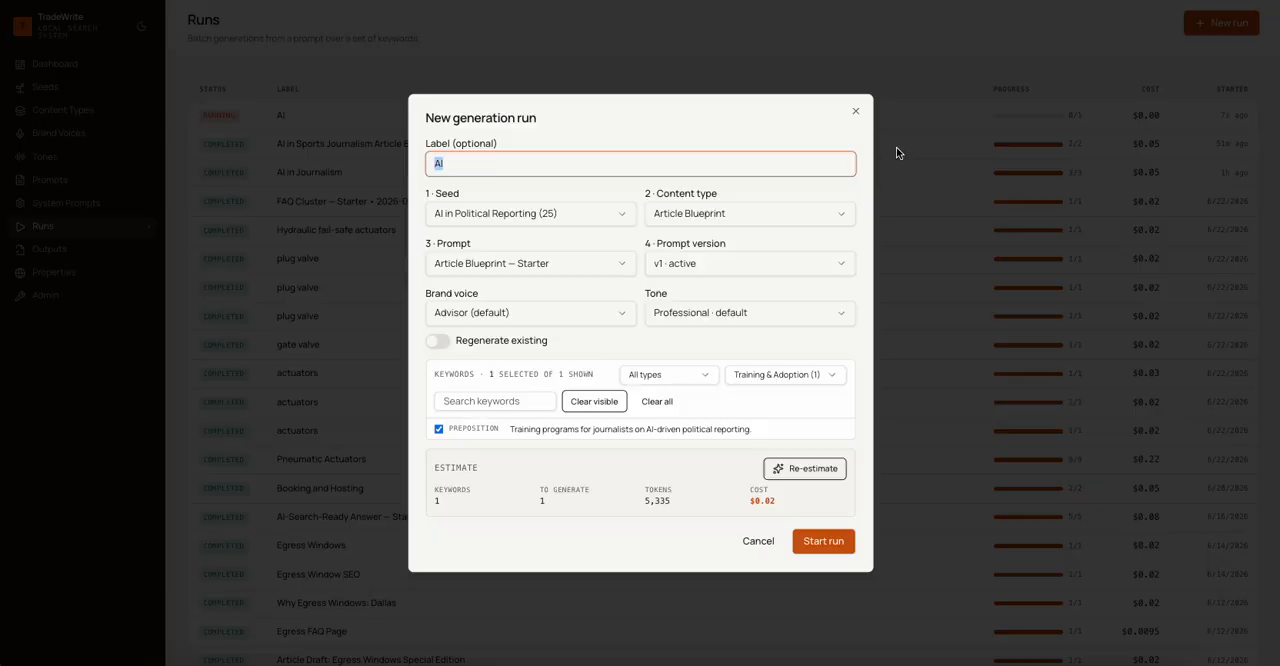
click(518, 167)
text(in policeal reporting)
- Set the run's content type to AI-Search-Ready Answer with the "AI-Search-Ready Answer — Starter" prompt
click(768, 215)
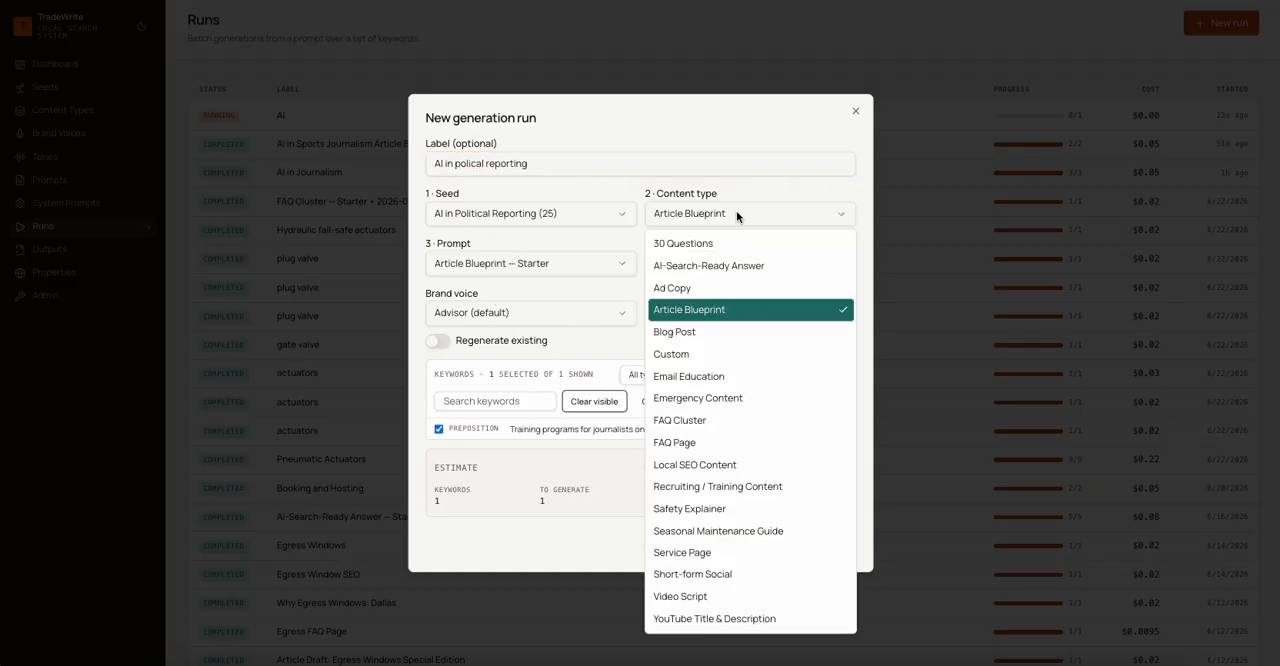
click(740, 263)
click(511, 300)
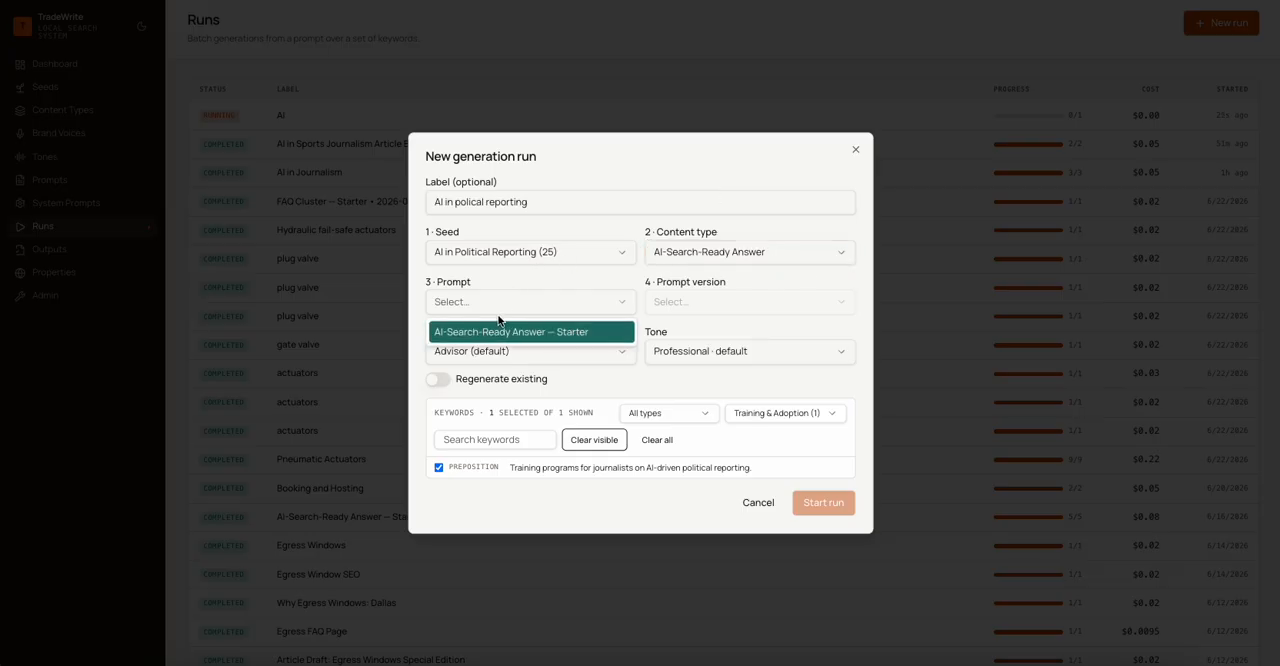
click(500, 331)
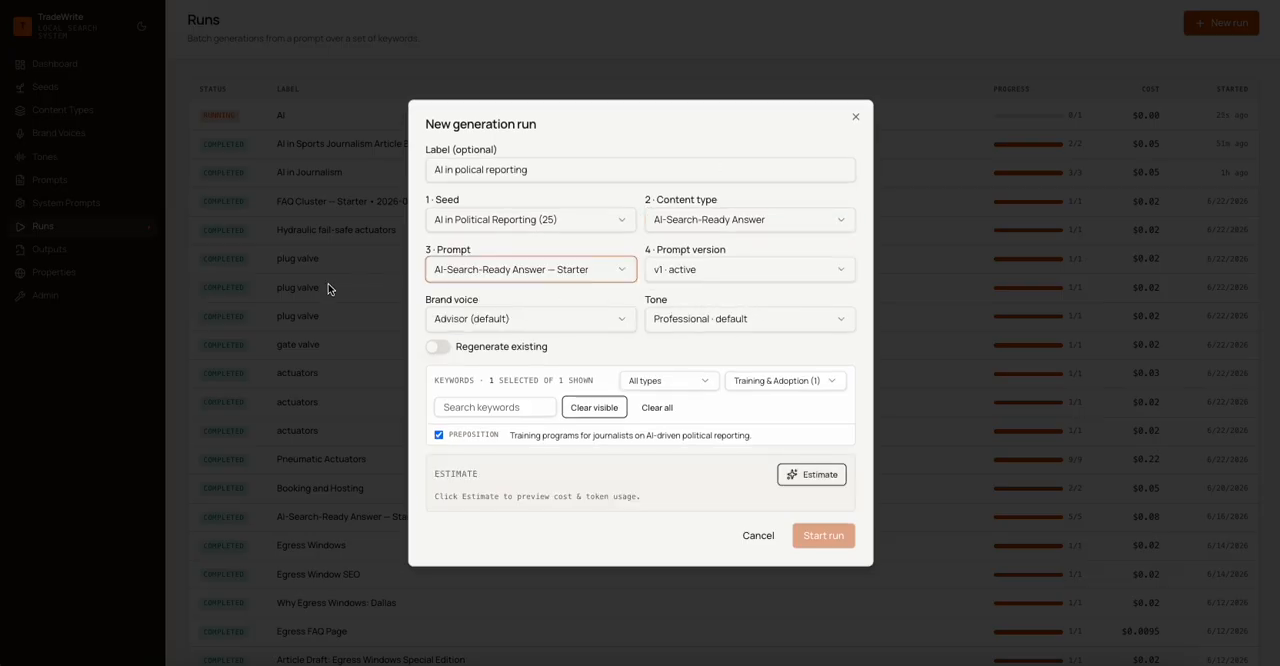
- Set the run's tone to Friendly, estimate its cost and start it
click(738, 312)
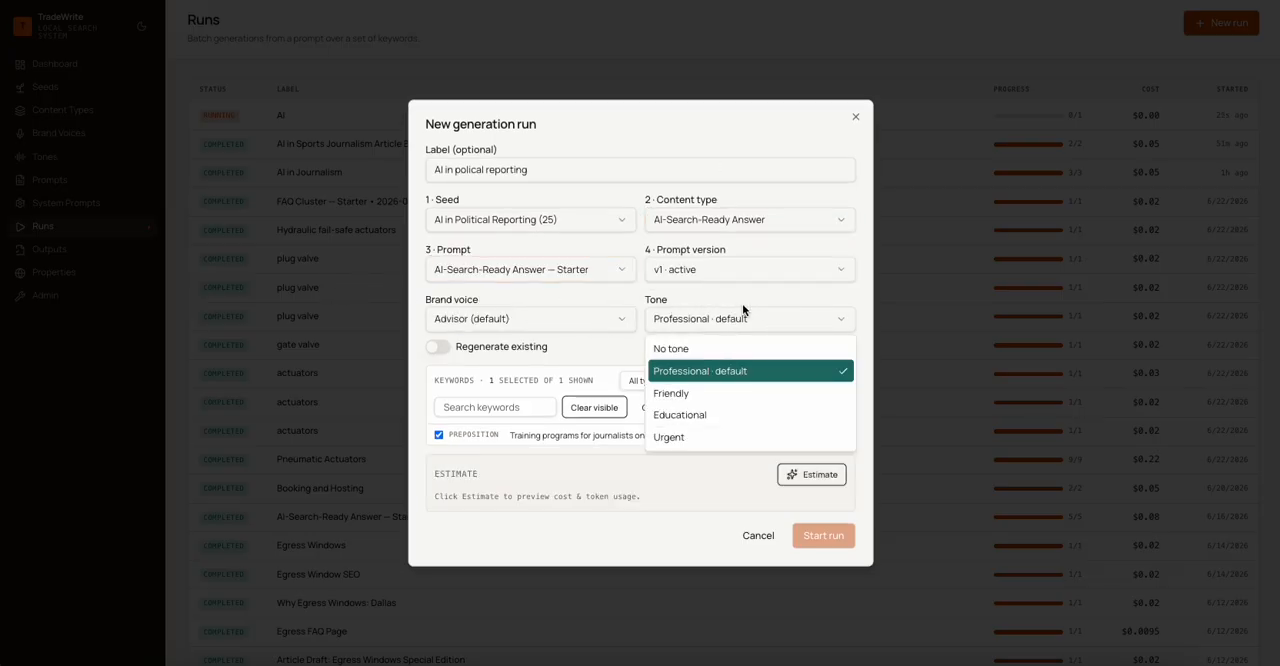
click(677, 393)
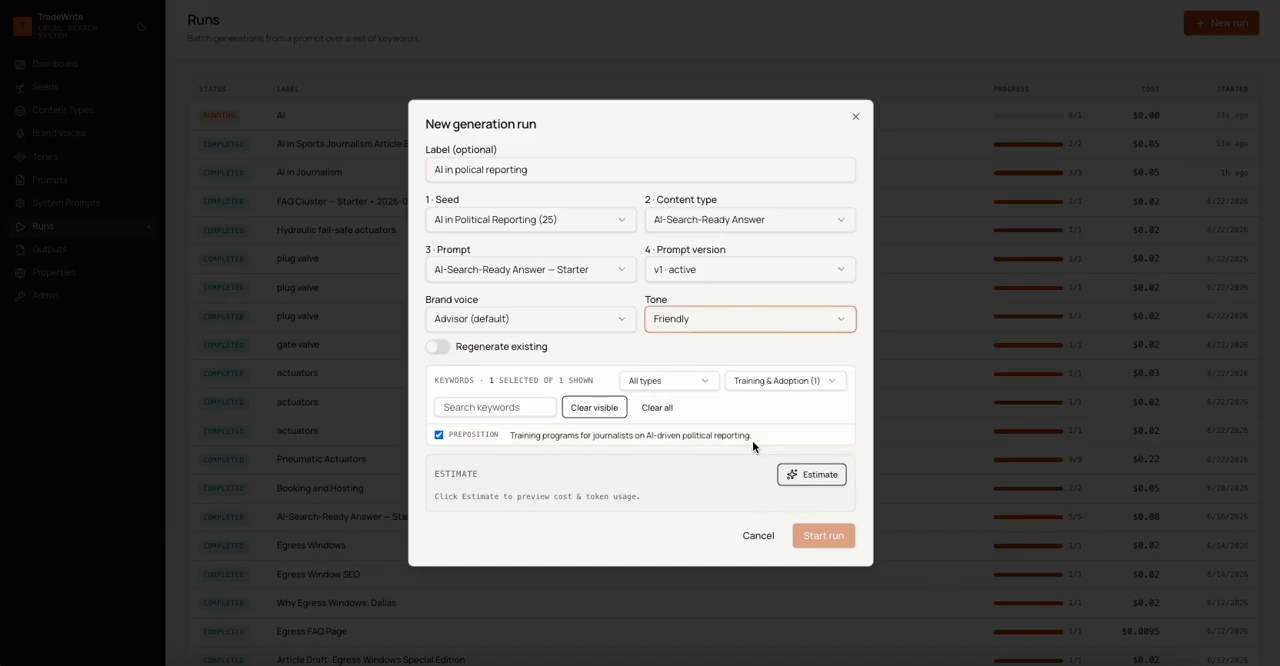
click(830, 478)
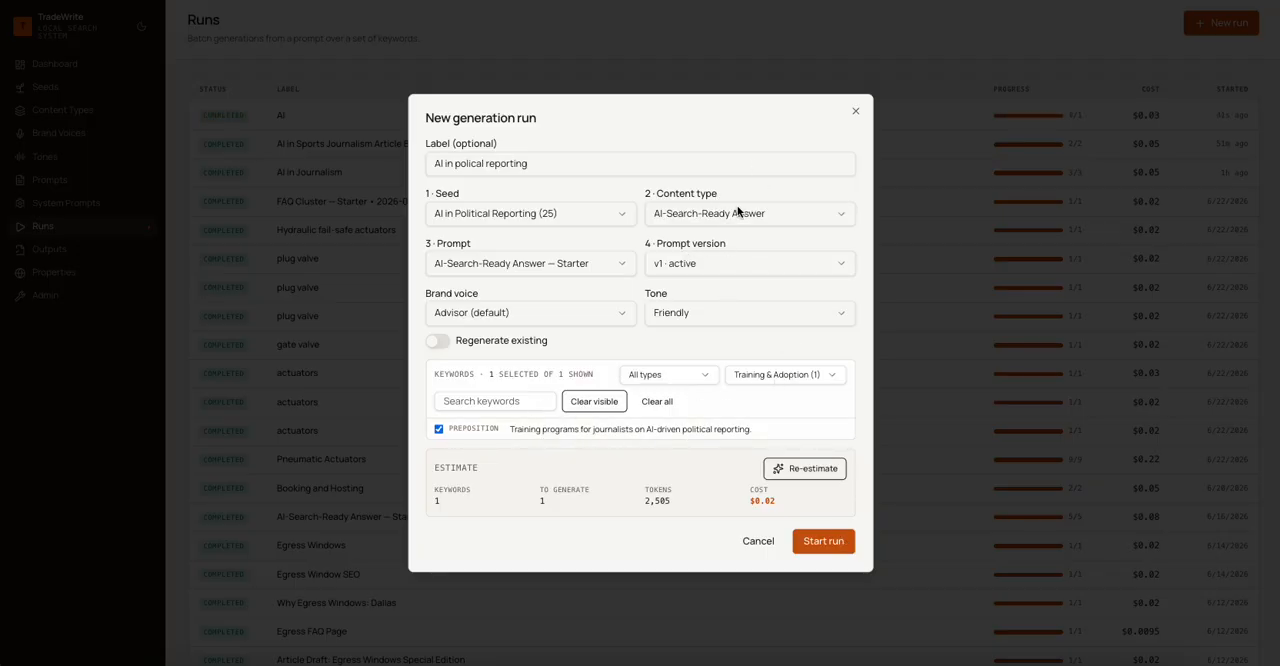
click(812, 541)
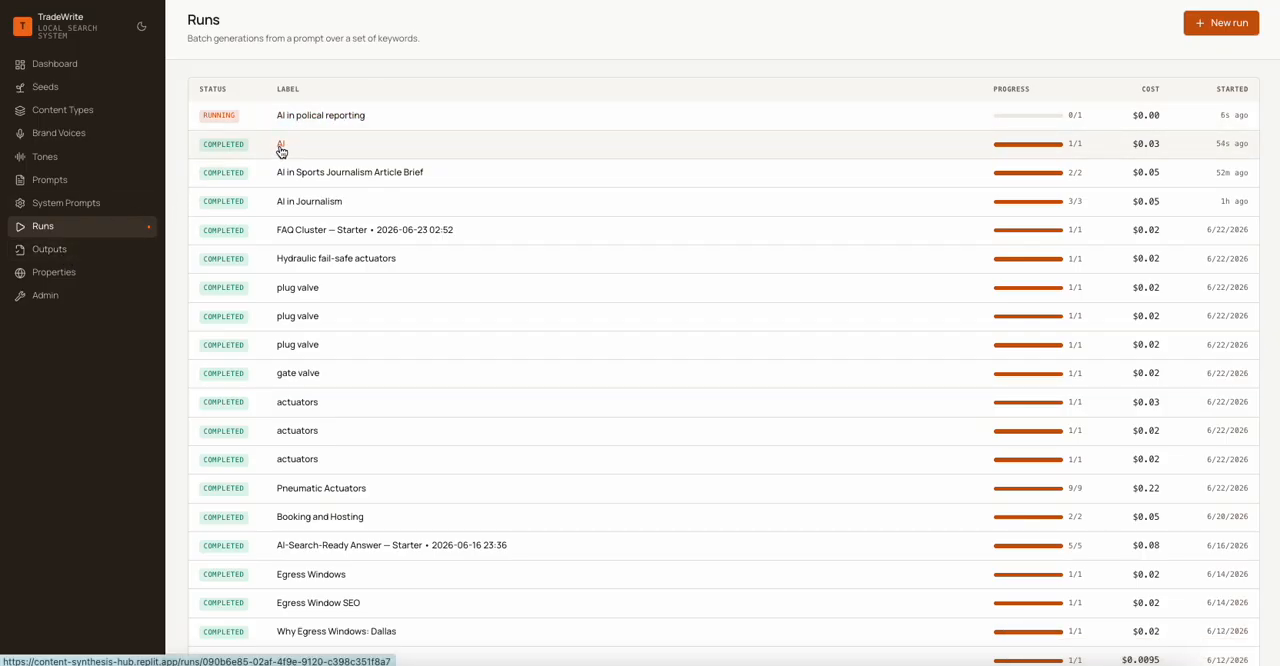
- Check the completed "AI" run and open its generated article on training programs for journalists from the outputs
click(281, 148)
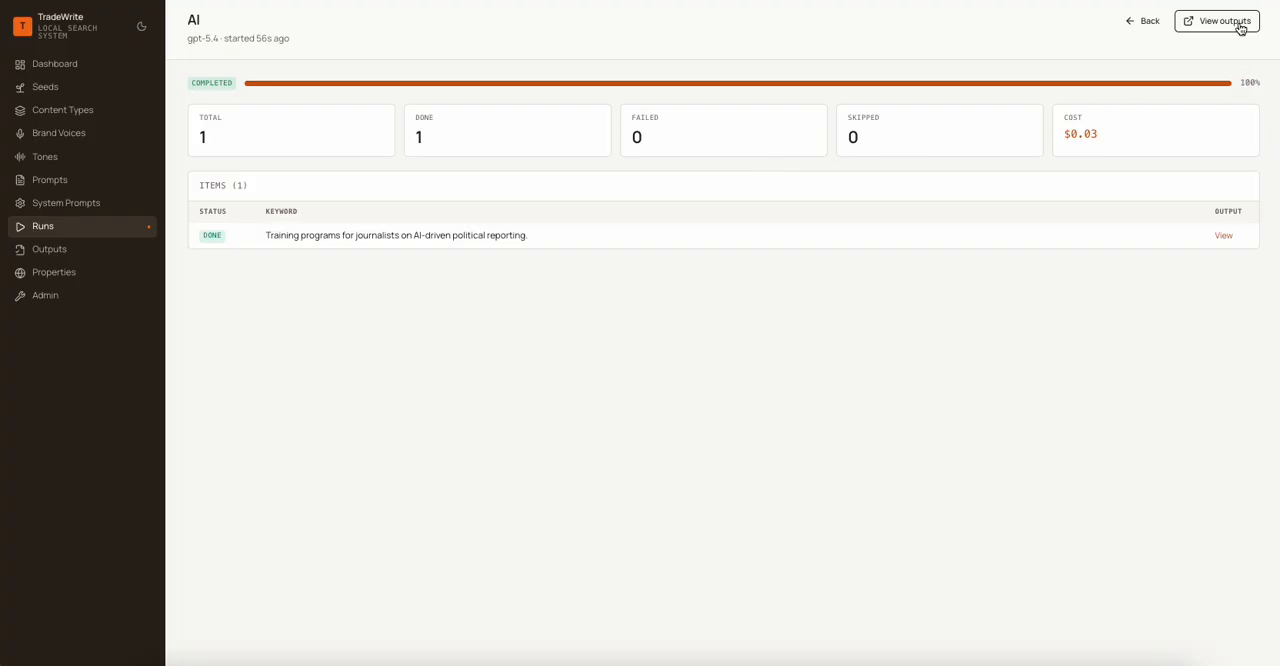
click(51, 254)
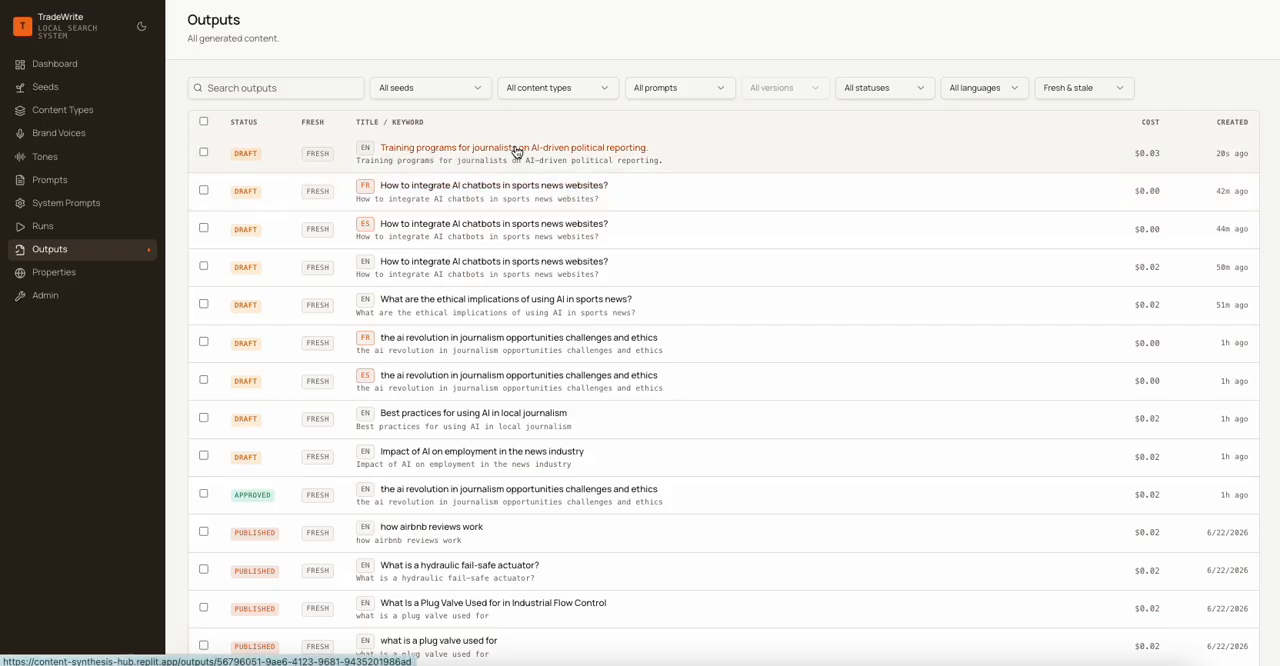
click(516, 150)
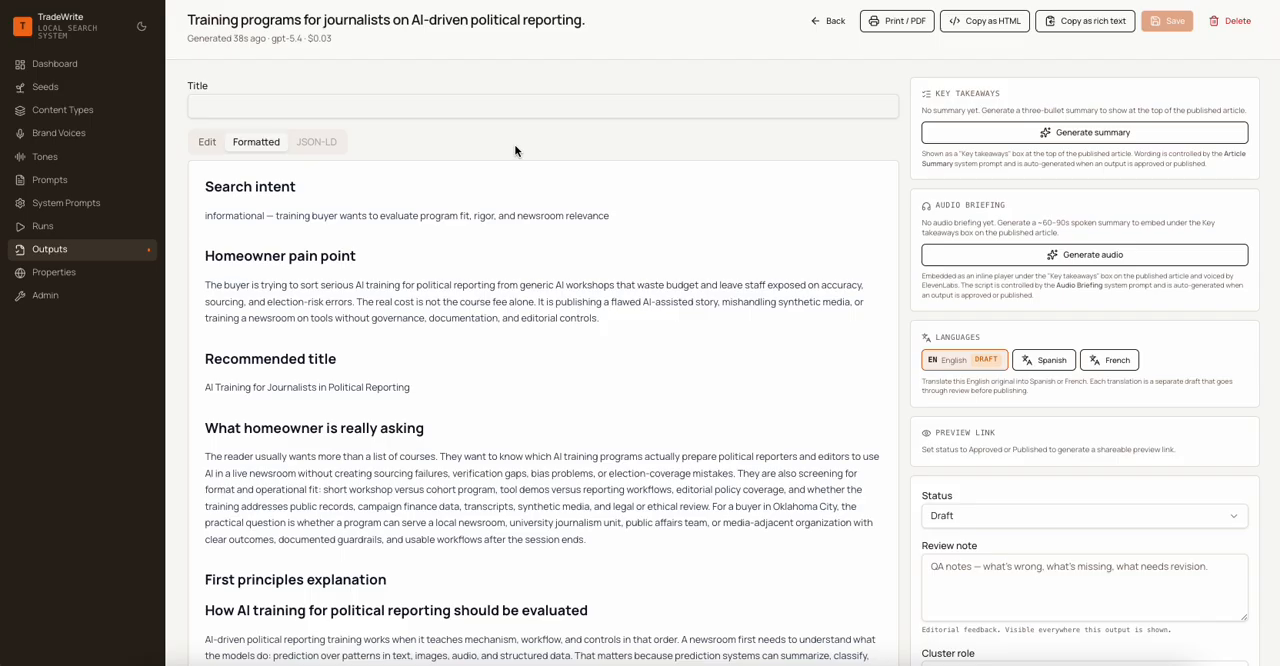
- Delete the word "Homeowner" from the article's "Homeowner pain point" heading and return to the formatted view
double_click(254, 258)
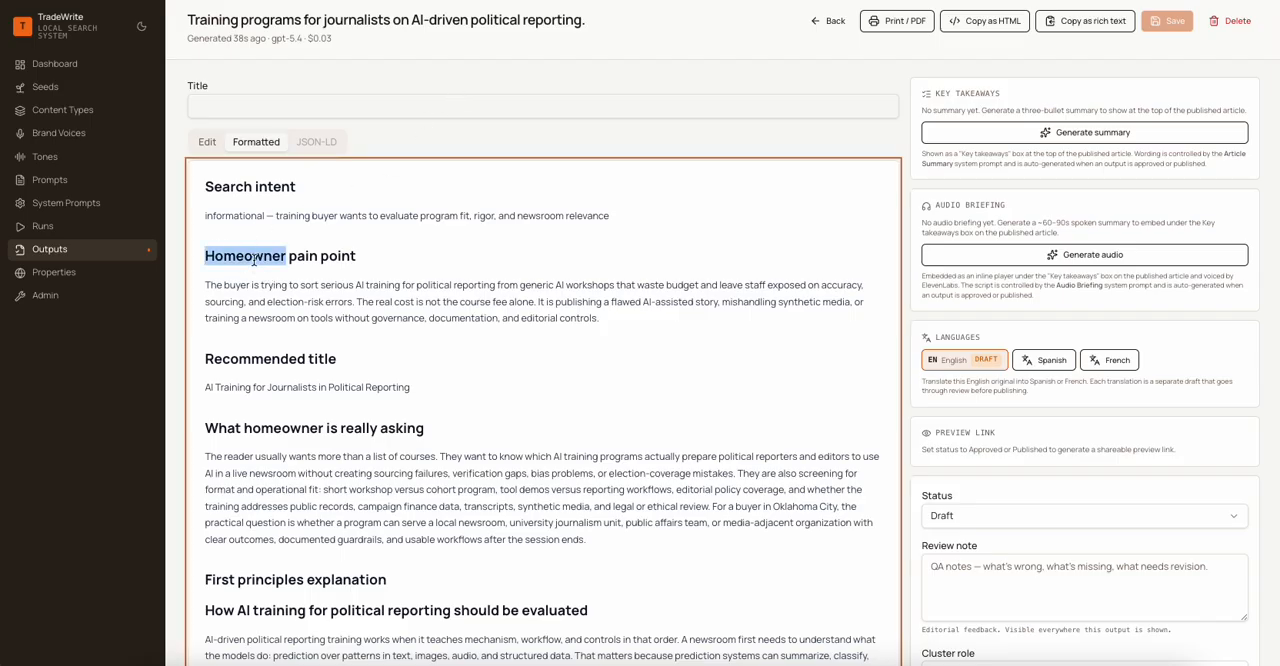
click(209, 141)
double_click(231, 301)
key(BackSpace)
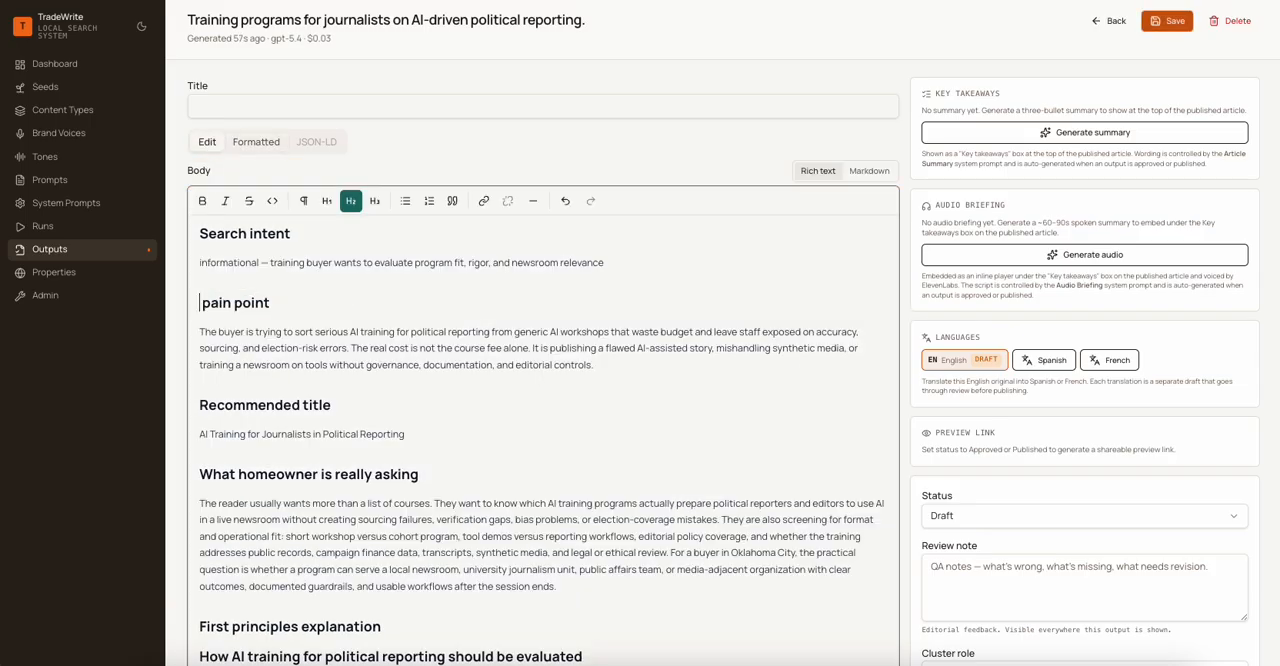
click(258, 142)
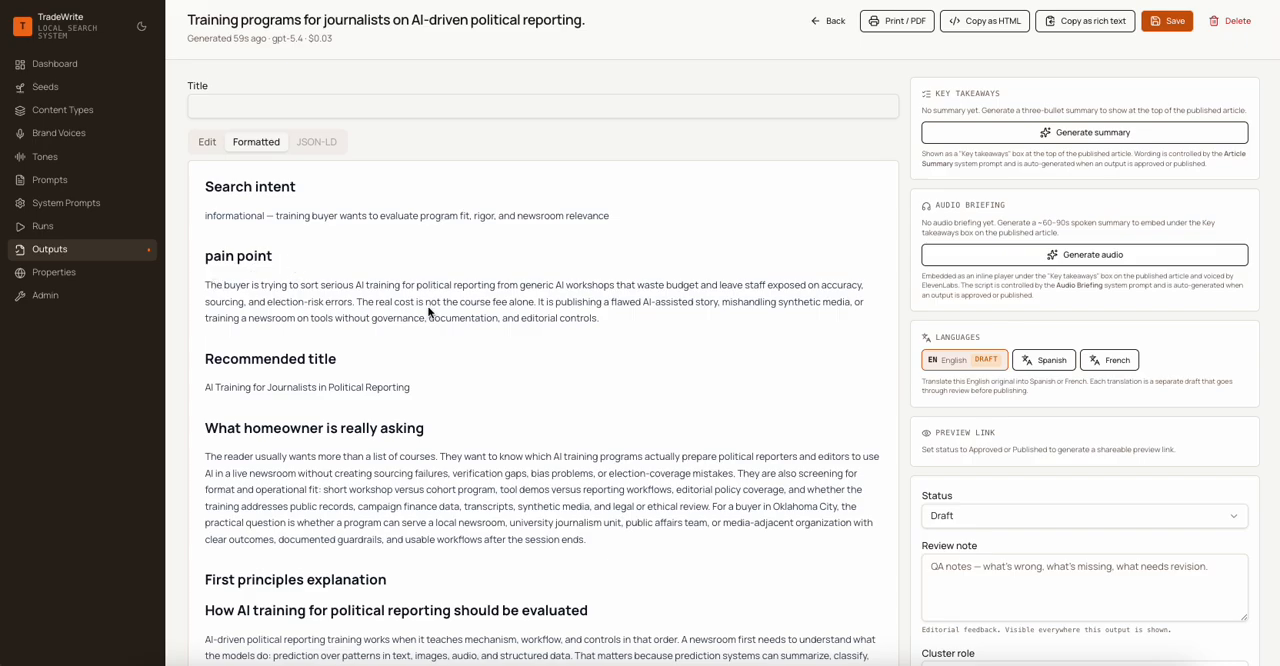
- Review the article and replace "homeowner" with "reader" in the "What homeowner is really asking" heading
scroll(488, 340, down, 3)
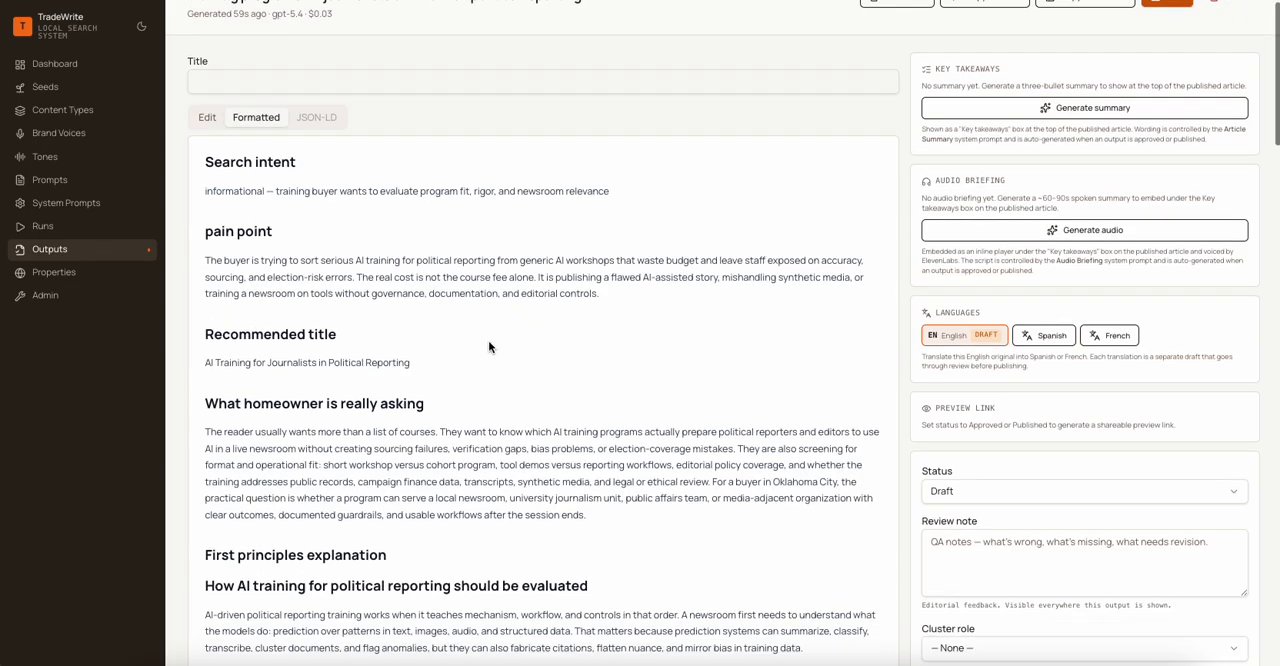
scroll(489, 346, down, 7)
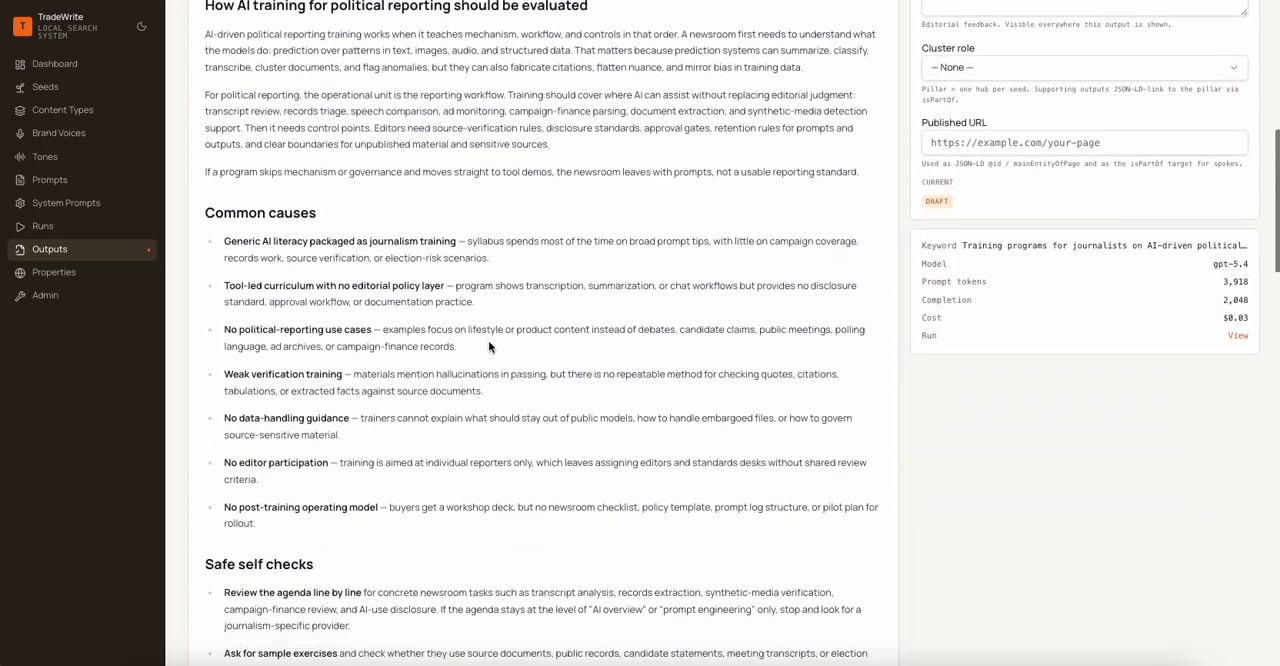
scroll(489, 346, down, 3)
scroll(489, 346, up, 9)
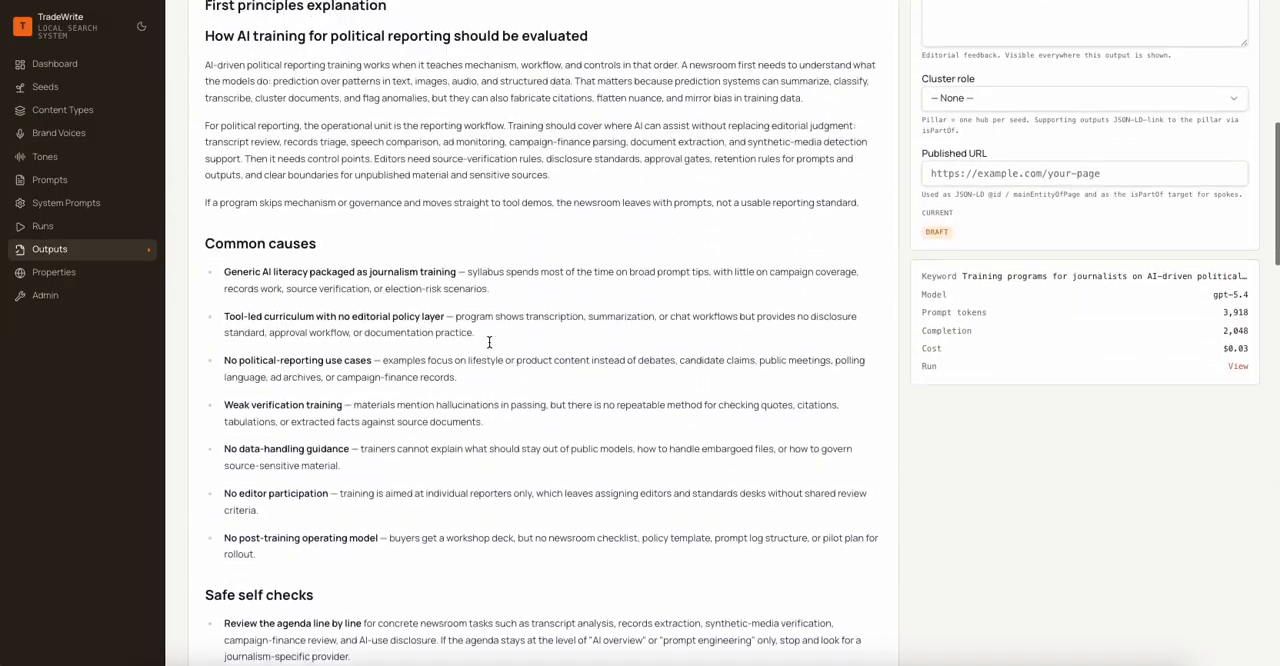
scroll(488, 340, up, 2)
scroll(488, 340, down, 4)
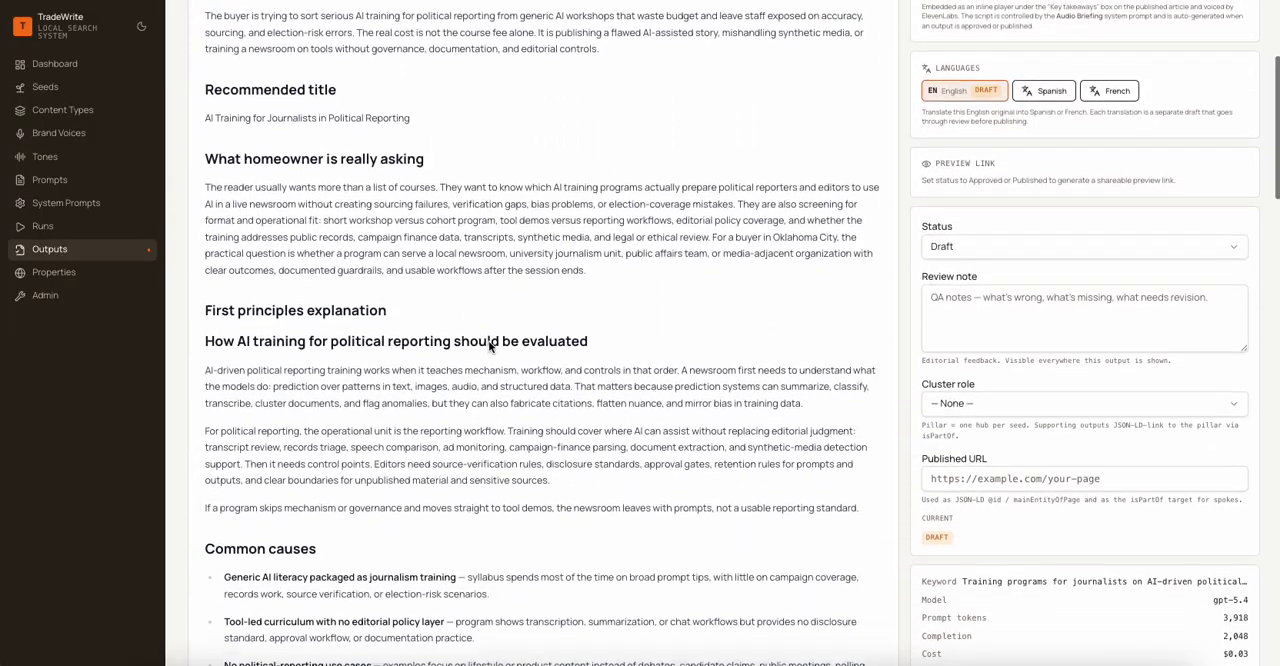
double_click(270, 122)
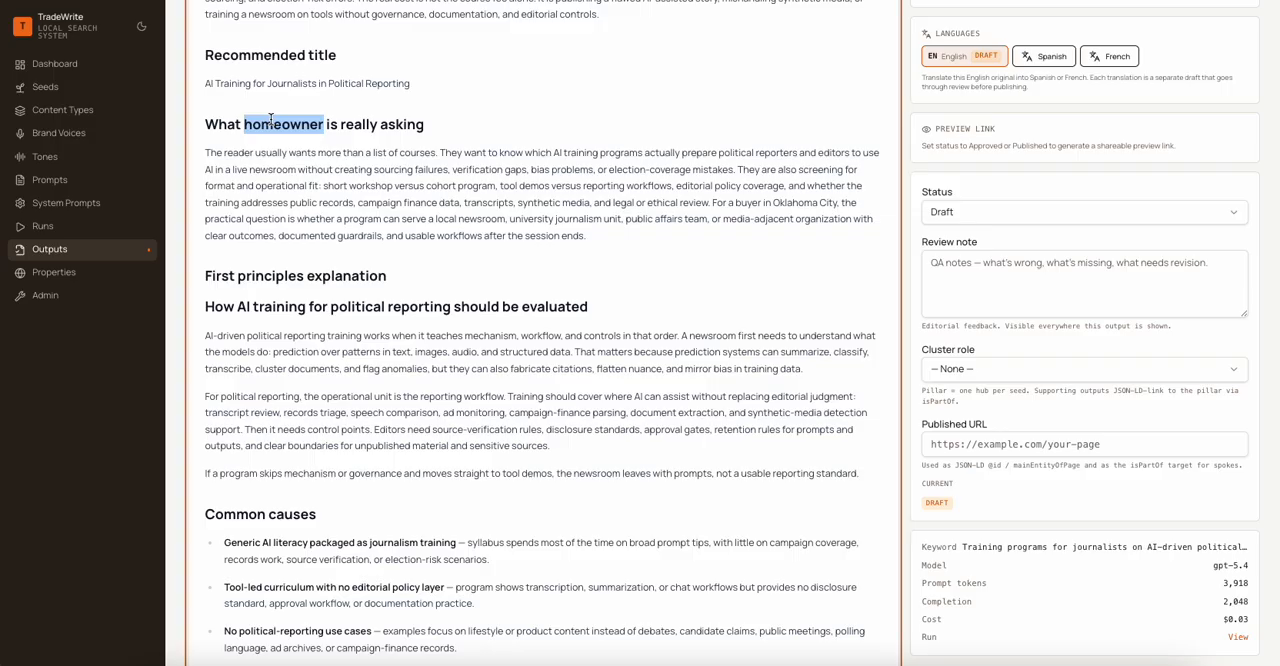
scroll(270, 118, up, 5)
click(207, 141)
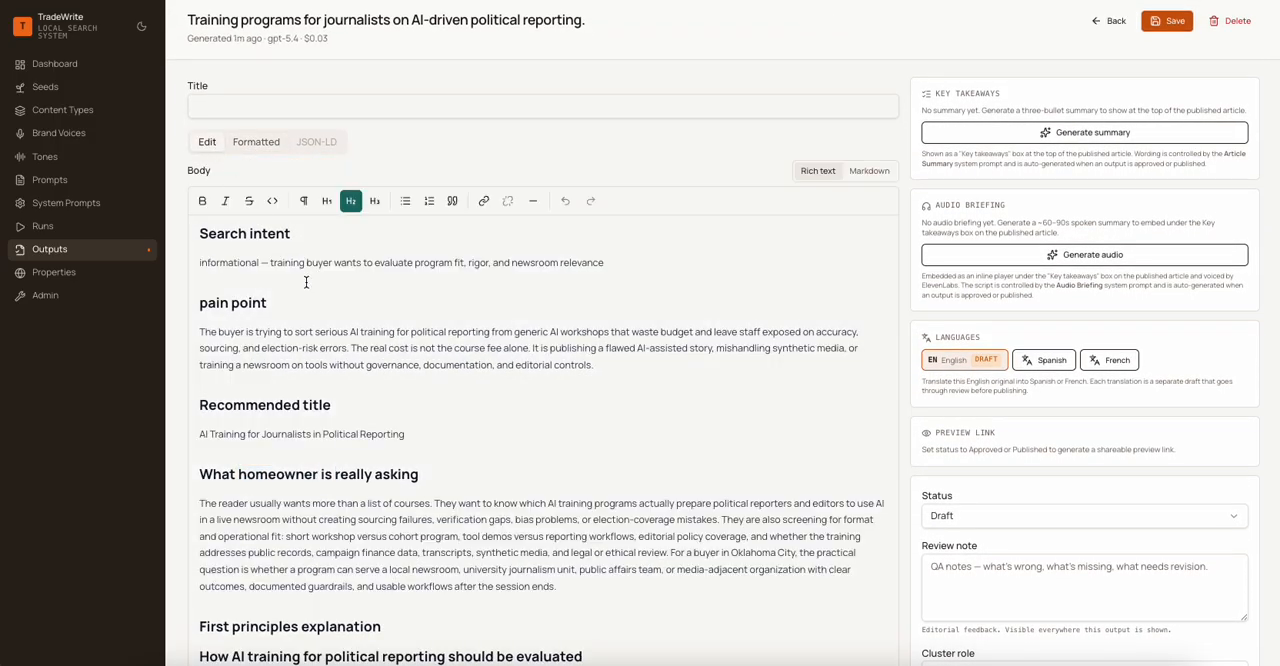
scroll(350, 475, down, 2)
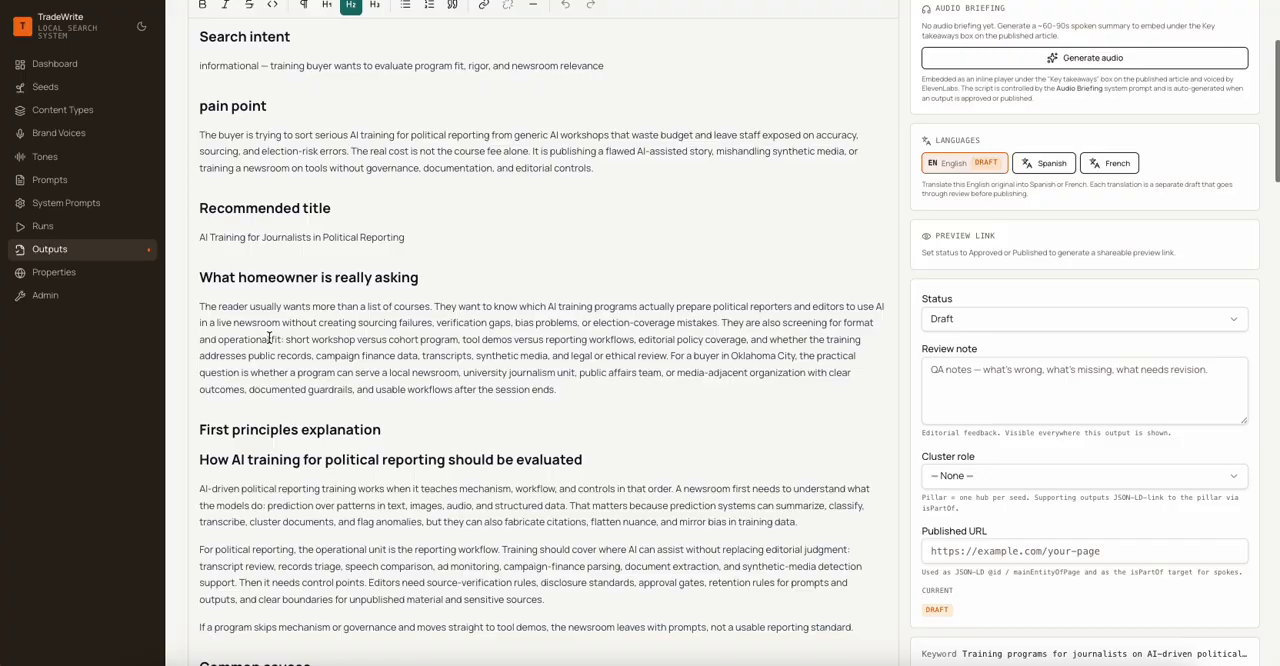
double_click(262, 270)
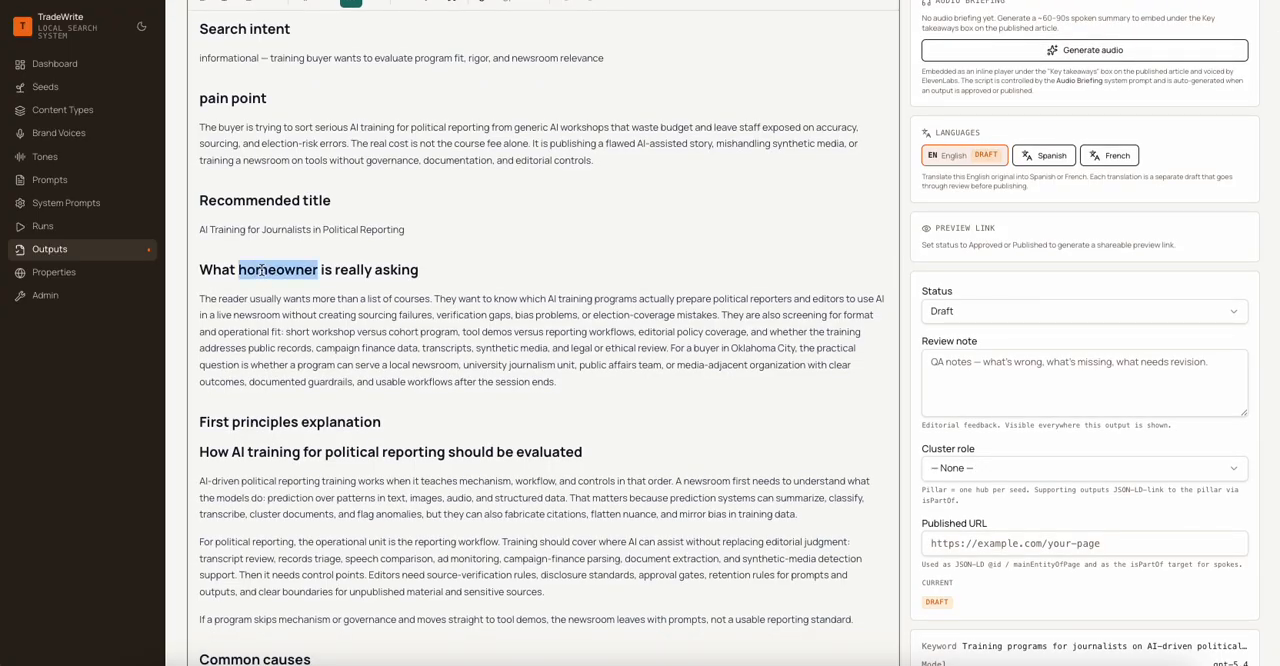
text(reader)
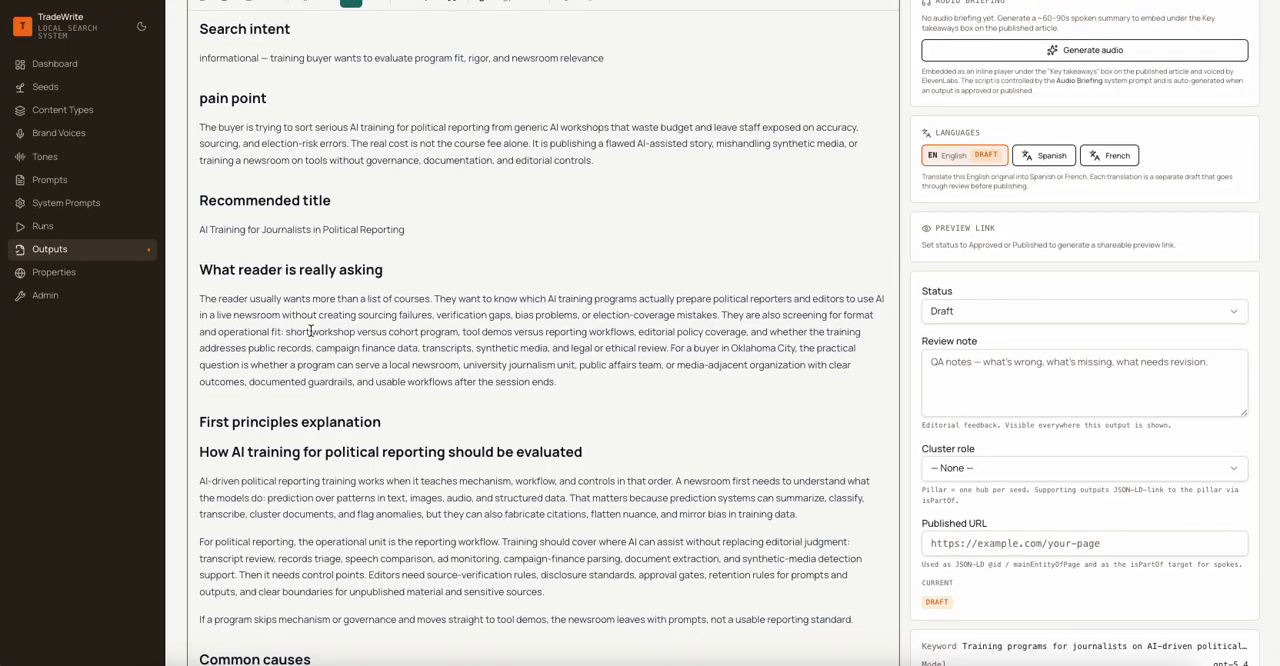
- Review the article's sections and replace "pro" with "expert" in the "When to call a pro" heading
scroll(455, 440, down, 3)
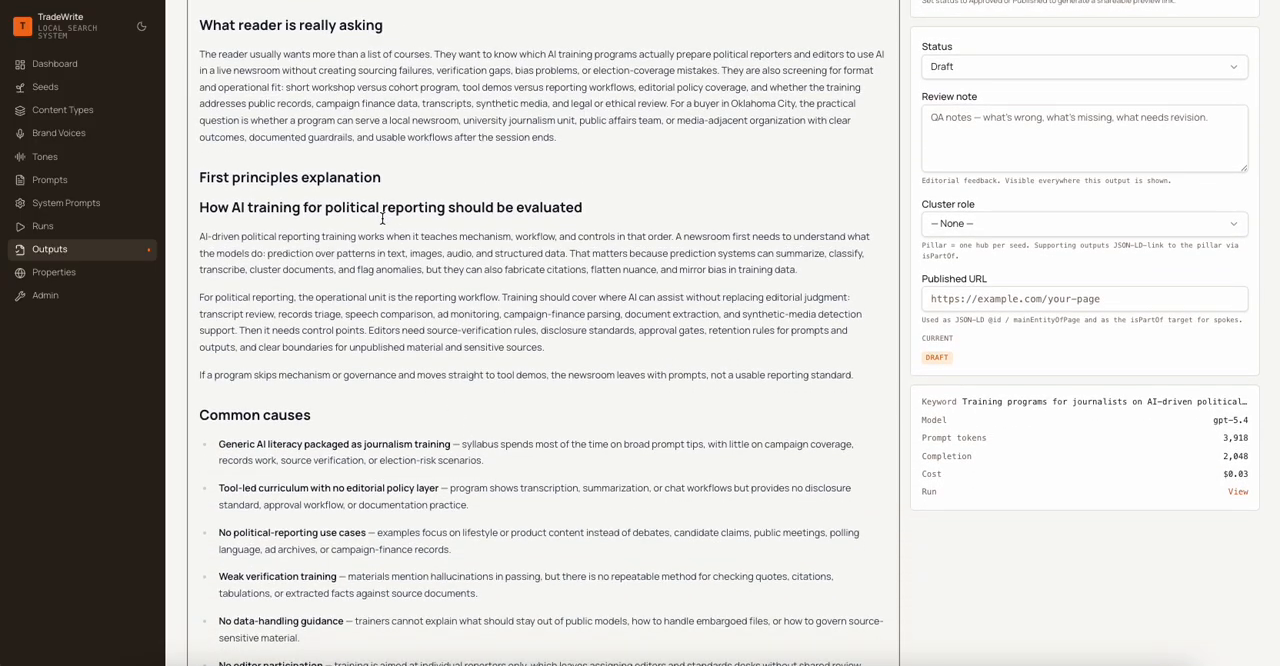
scroll(358, 306, up, 1)
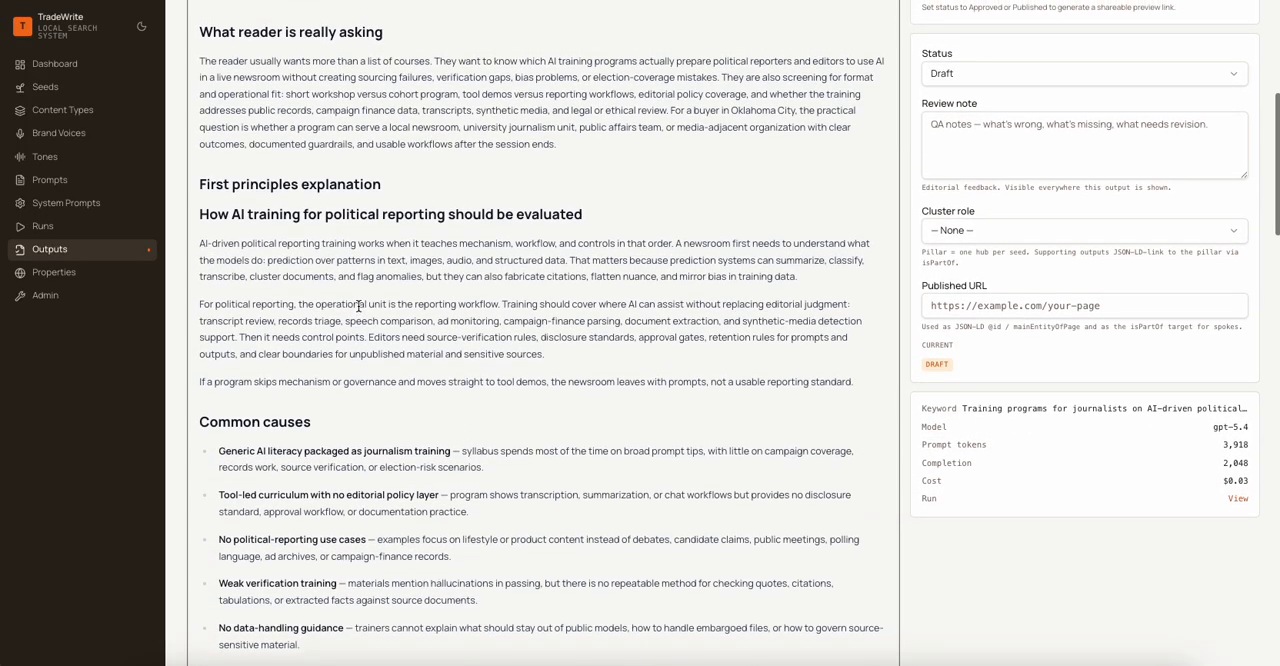
scroll(358, 306, down, 4)
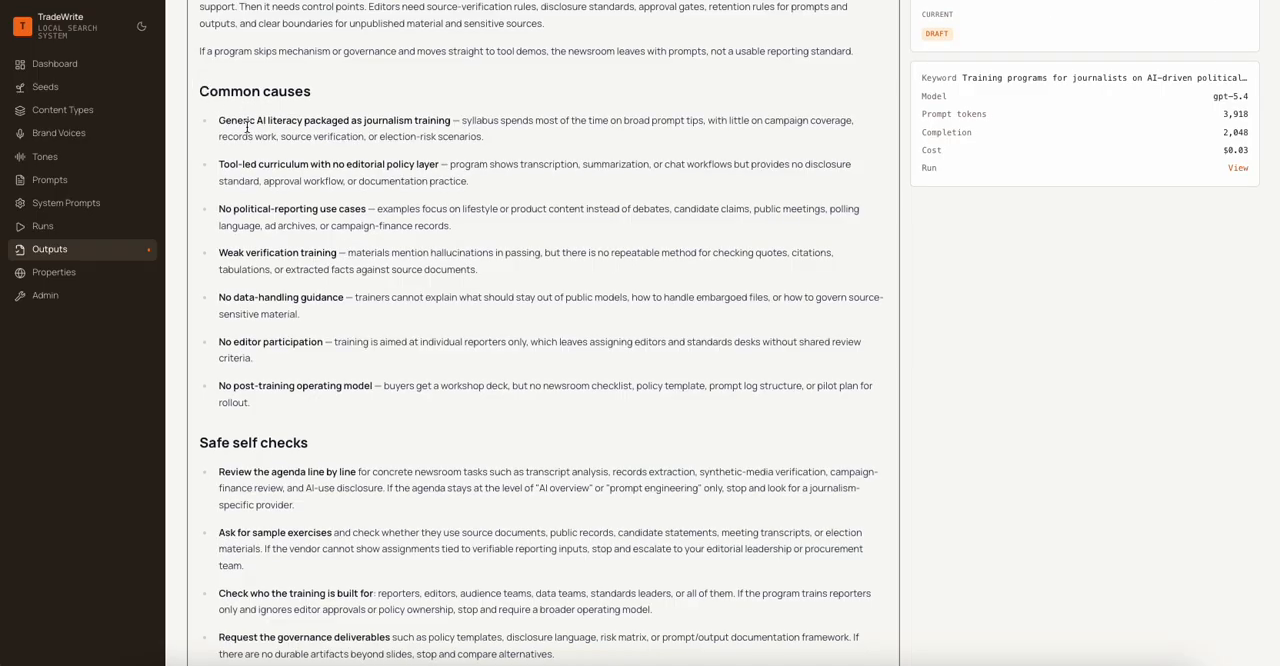
scroll(262, 150, down, 5)
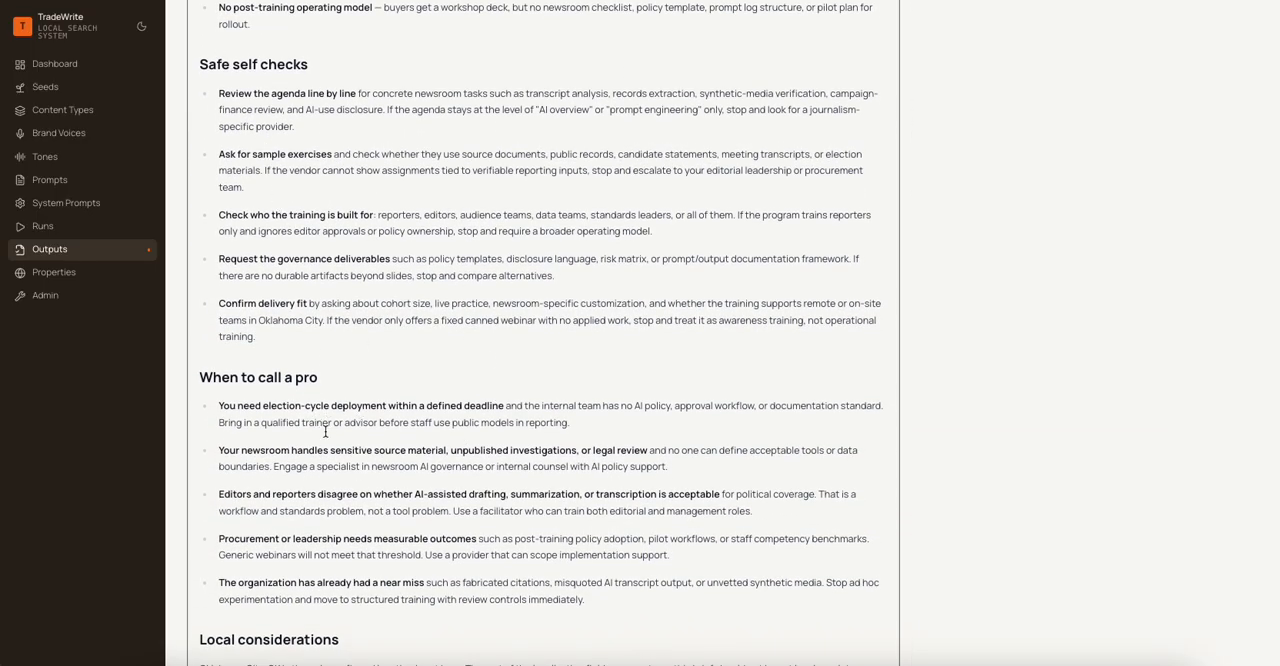
click(306, 377)
double_click(306, 377)
text(e)
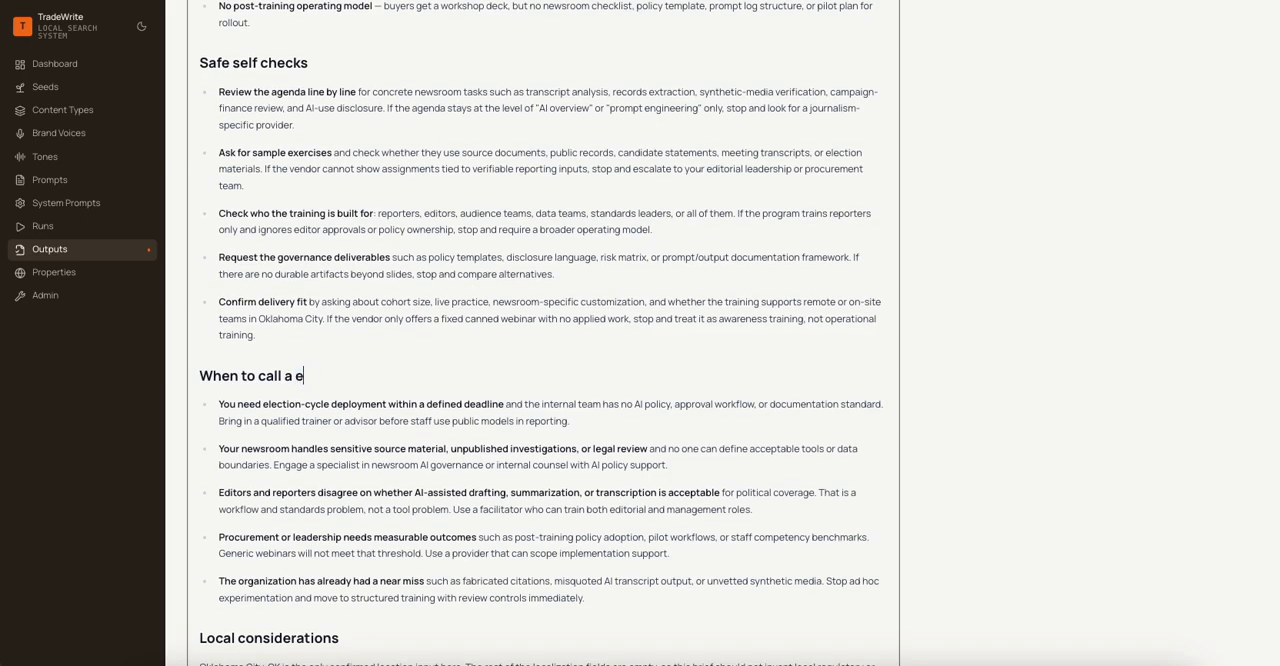
text(per)
key(BackSpace)
key(BackSpace)
key(BackSpace)
text(xpert)
click(467, 329)
- Skim the rest of the article, save the edits and generate its key takeaways summary
scroll(467, 329, down, 10)
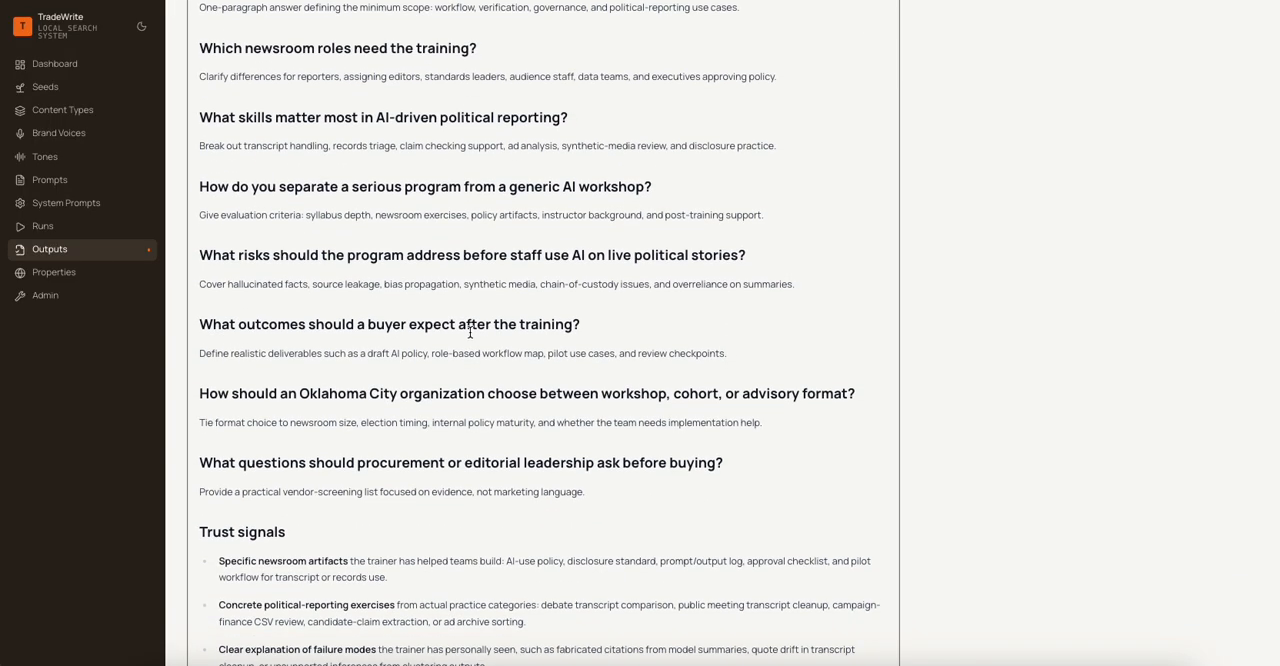
scroll(470, 332, up, 15)
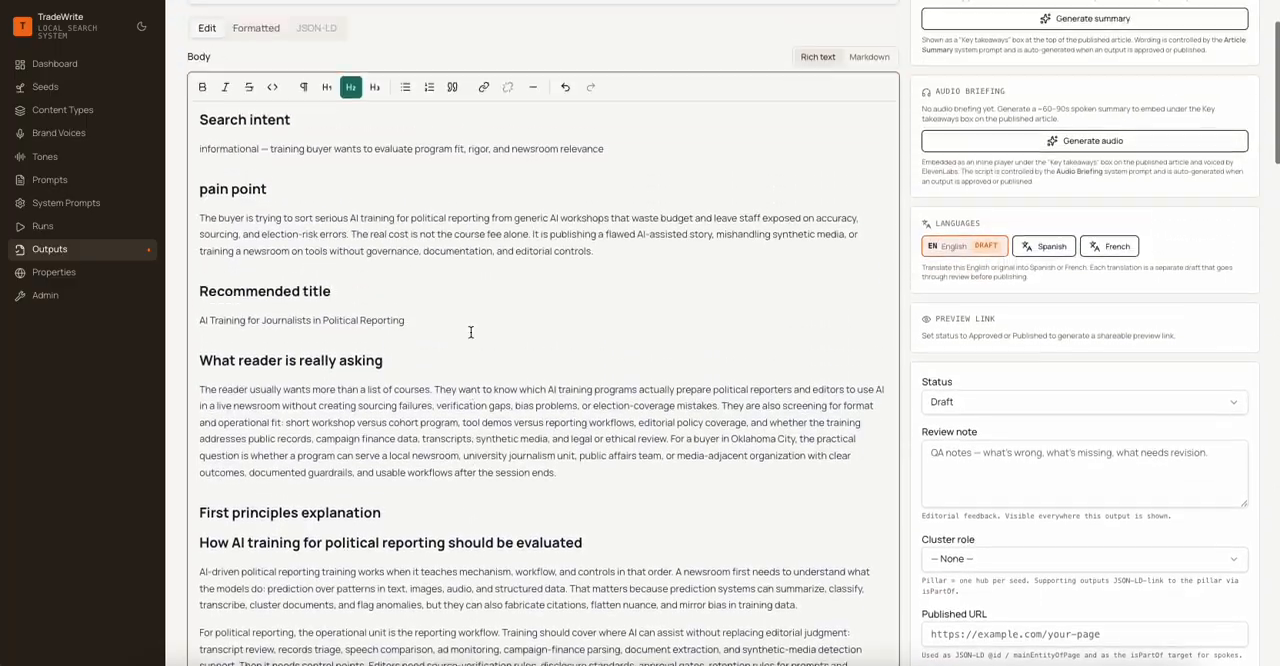
scroll(470, 332, up, 2)
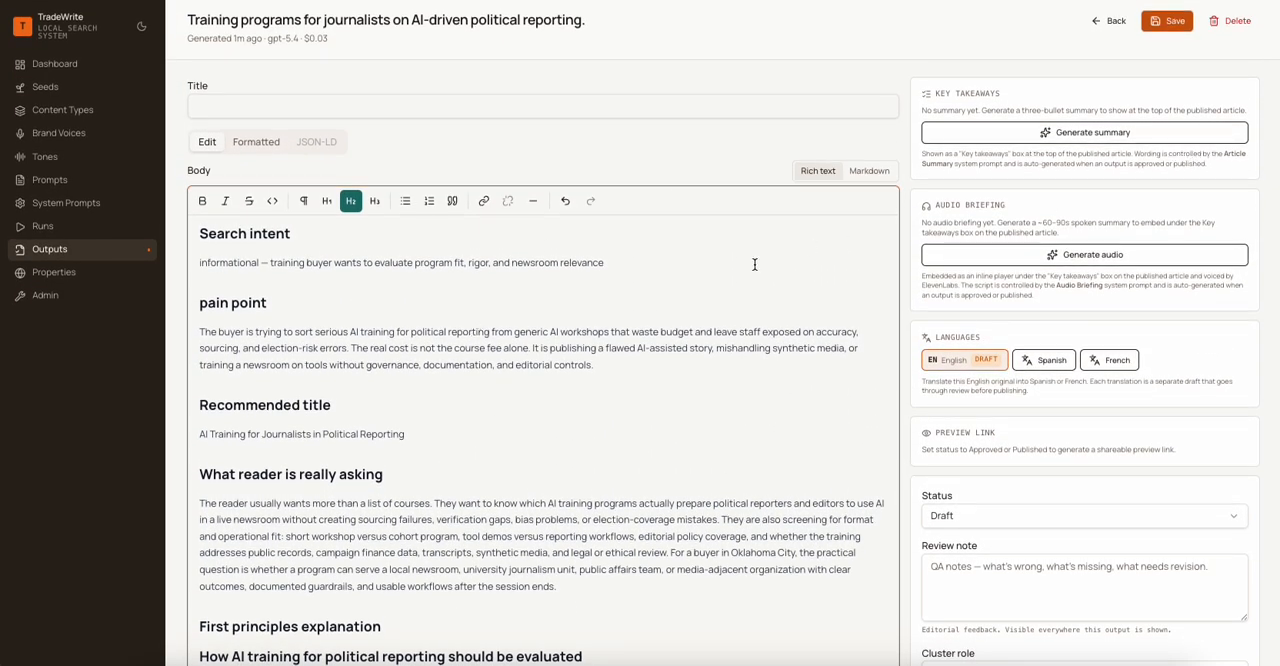
click(1170, 25)
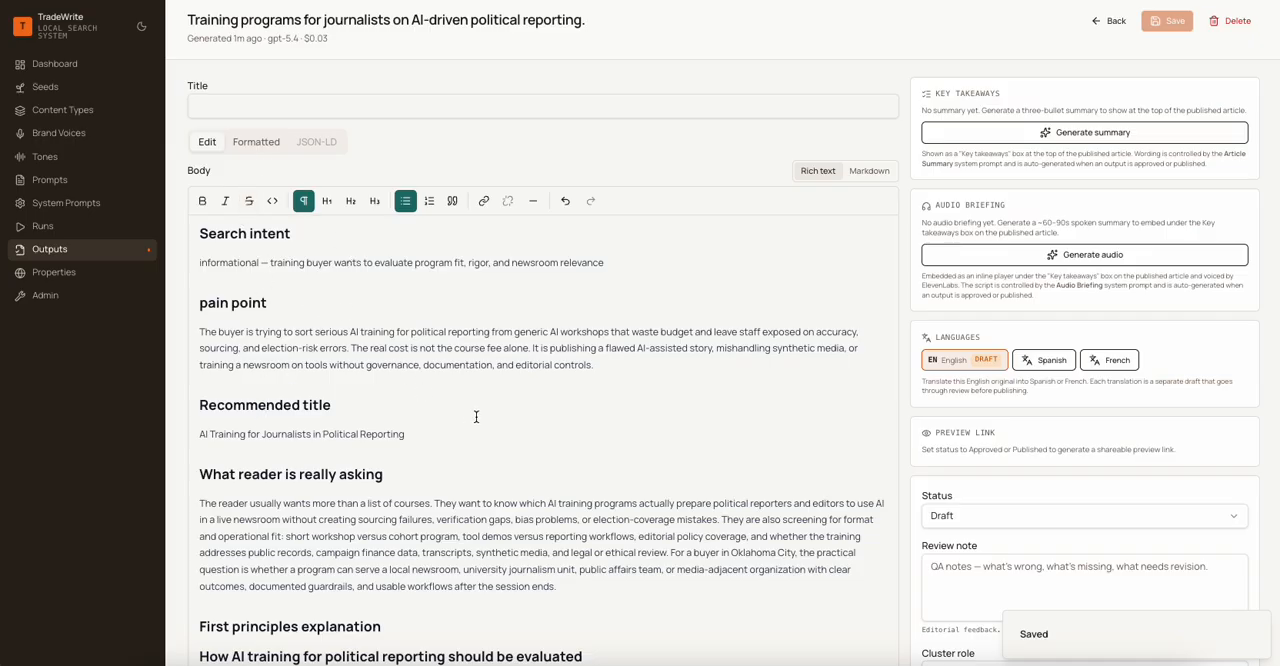
click(1003, 130)
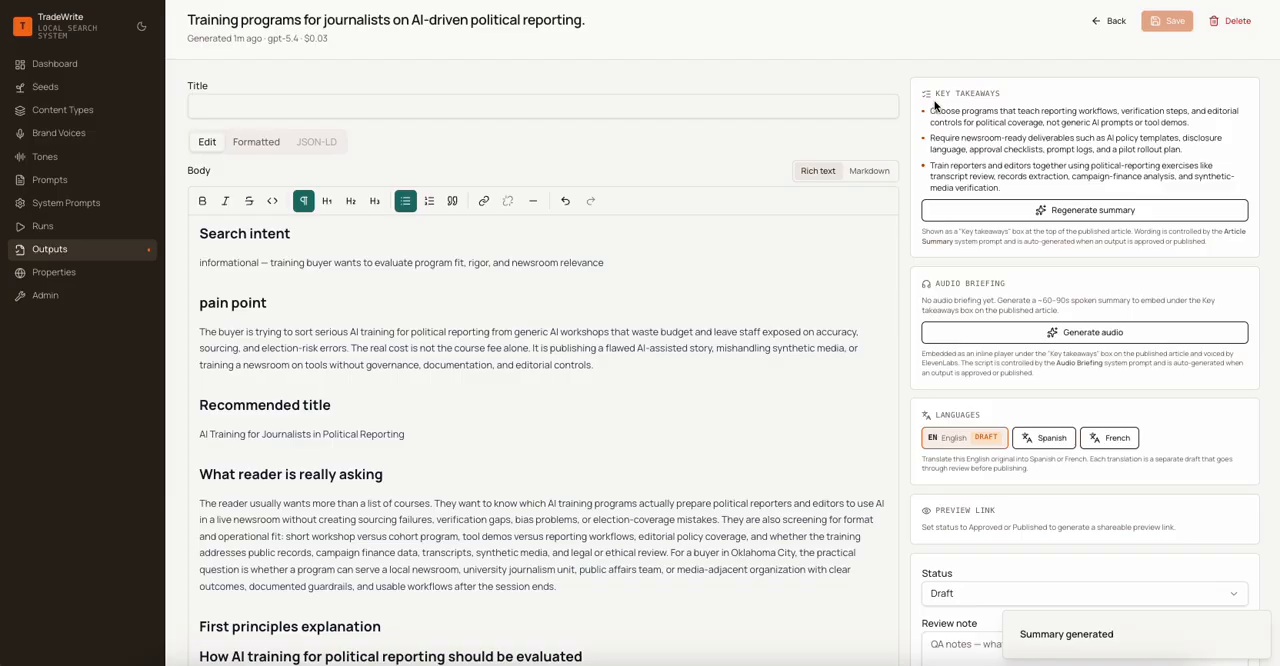
- Generate the English article's audio briefing, then sample its playback and check its transcript
click(975, 337)
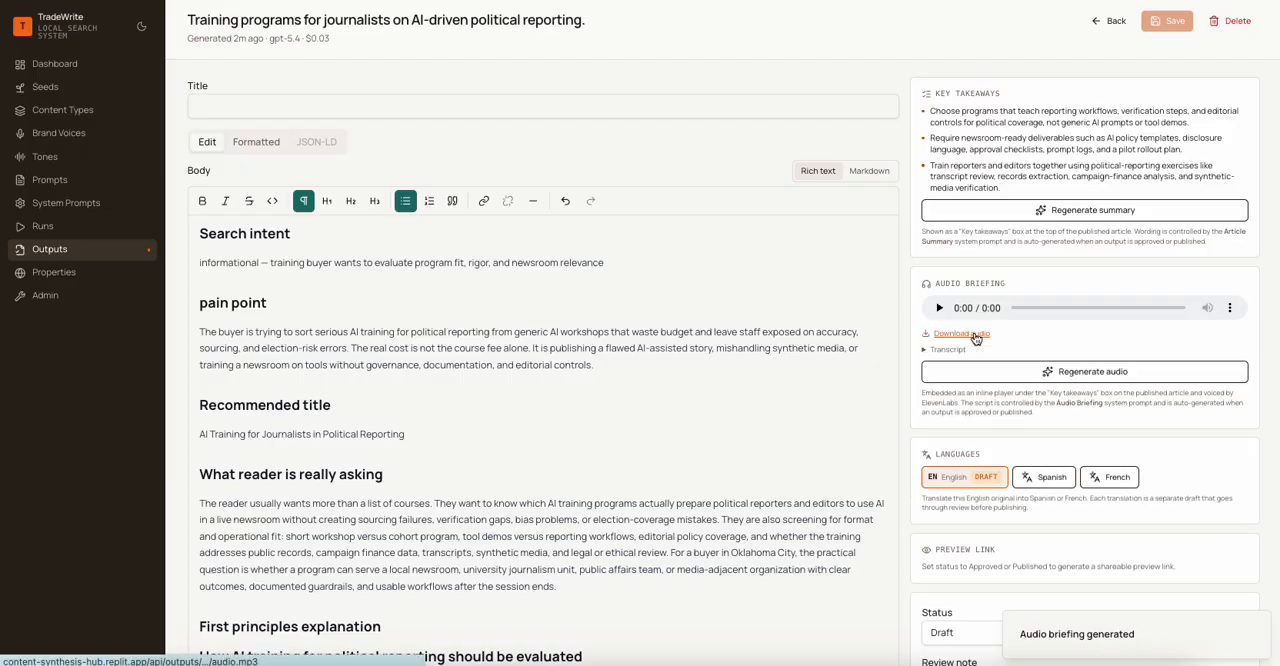
click(937, 309)
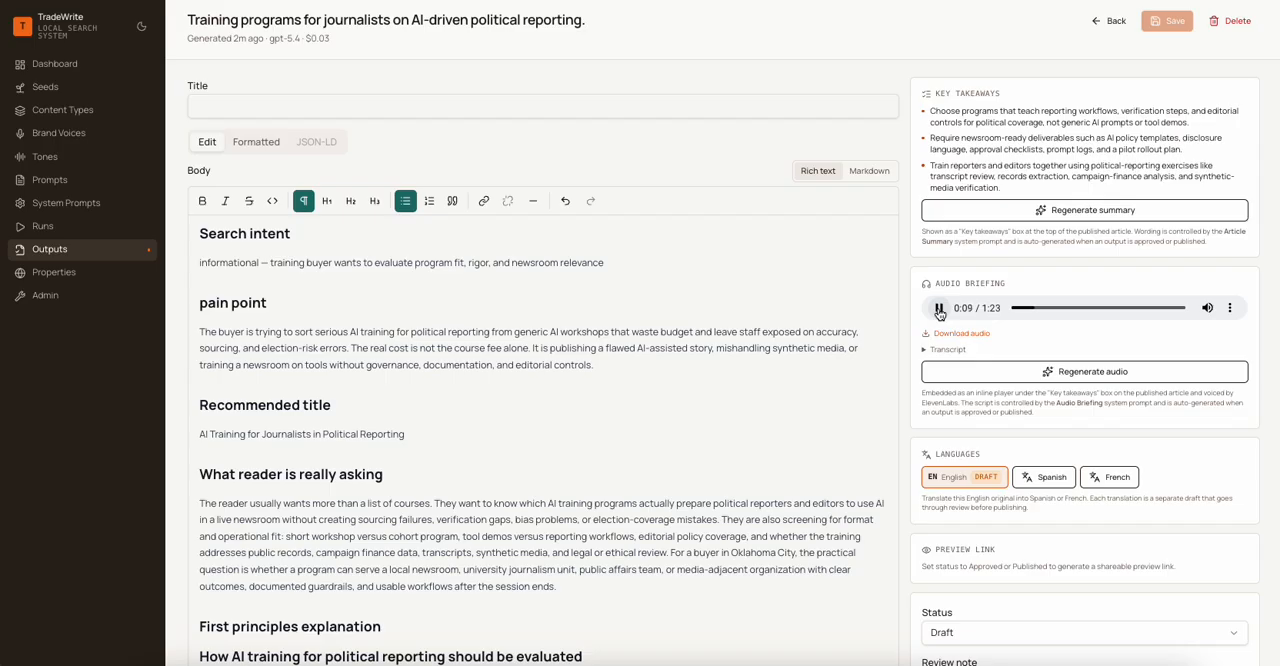
click(939, 310)
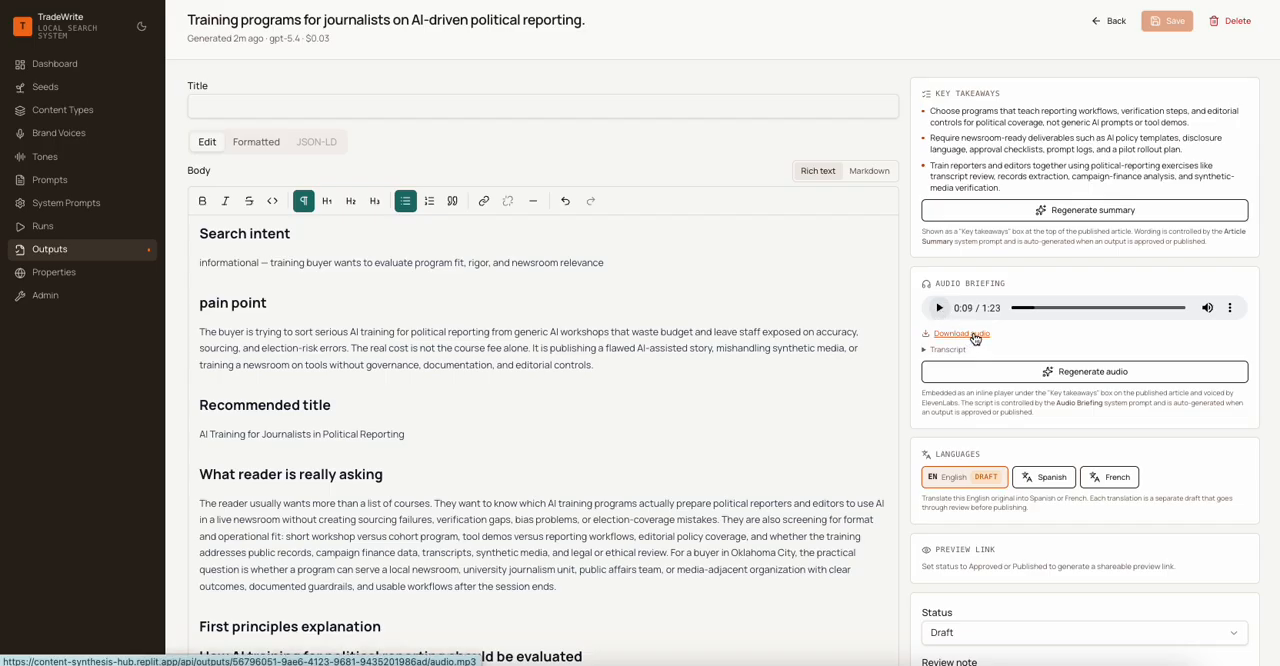
click(925, 351)
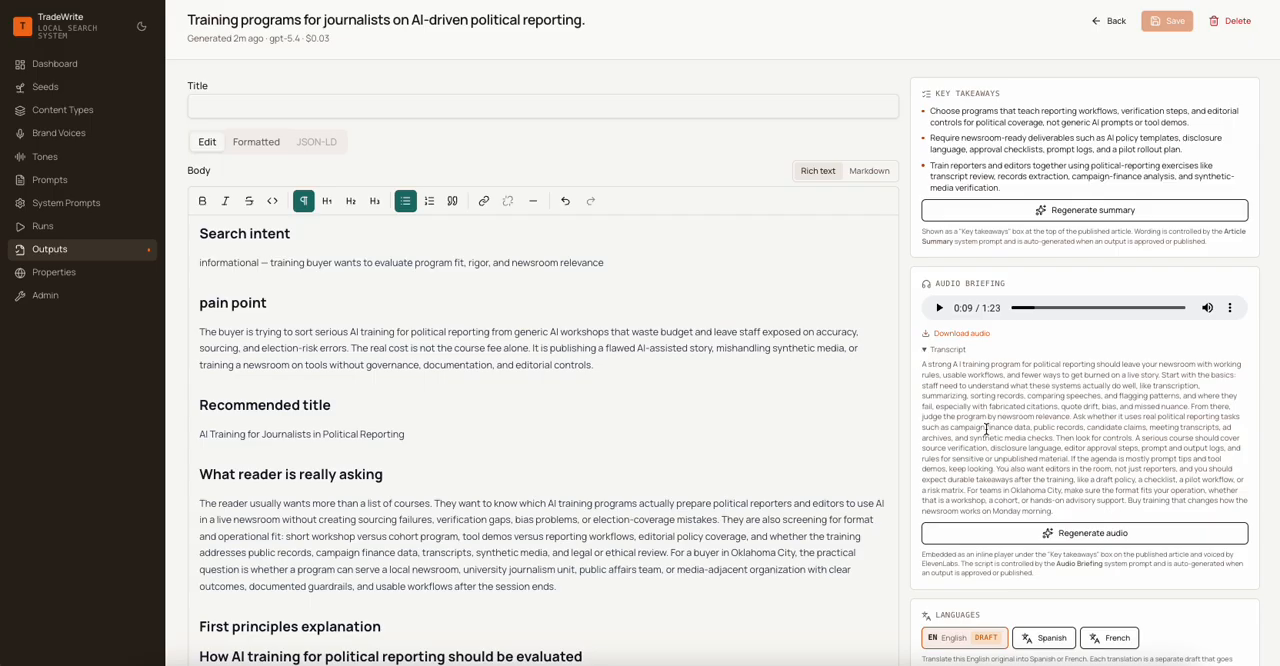
click(927, 351)
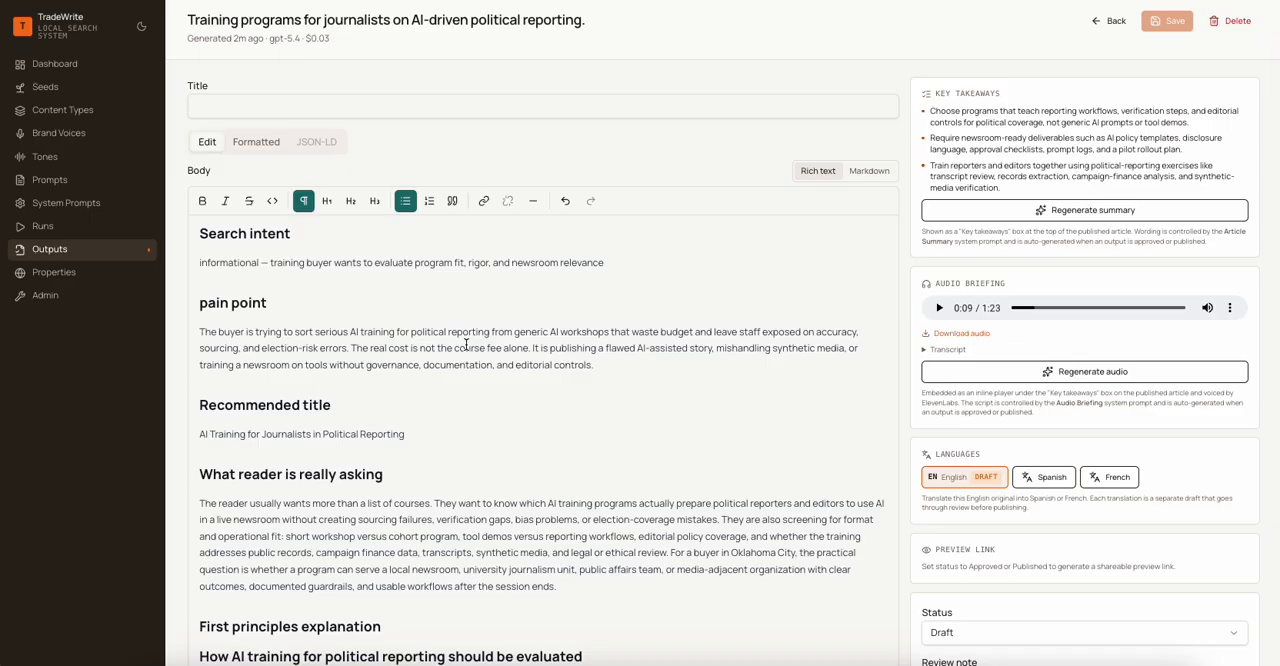
- Translate the English article into Spanish and generate the translation's key takeaways summary
scroll(754, 457, down, 3)
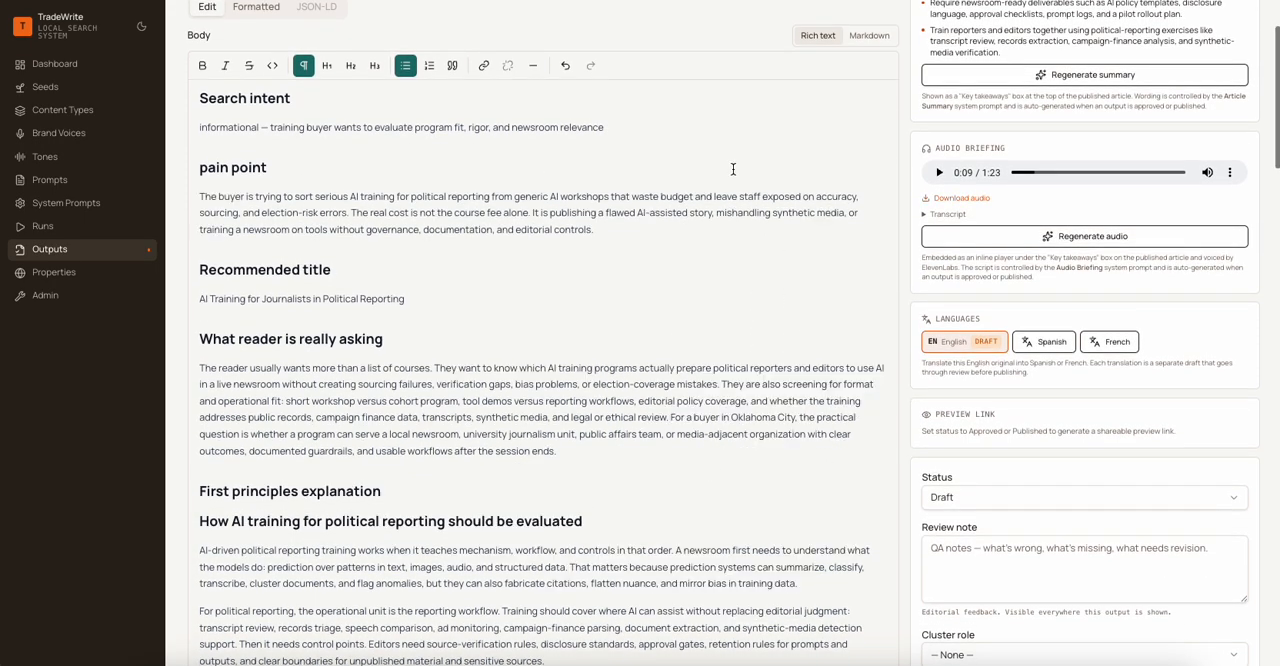
scroll(753, 222, up, 2)
click(1052, 446)
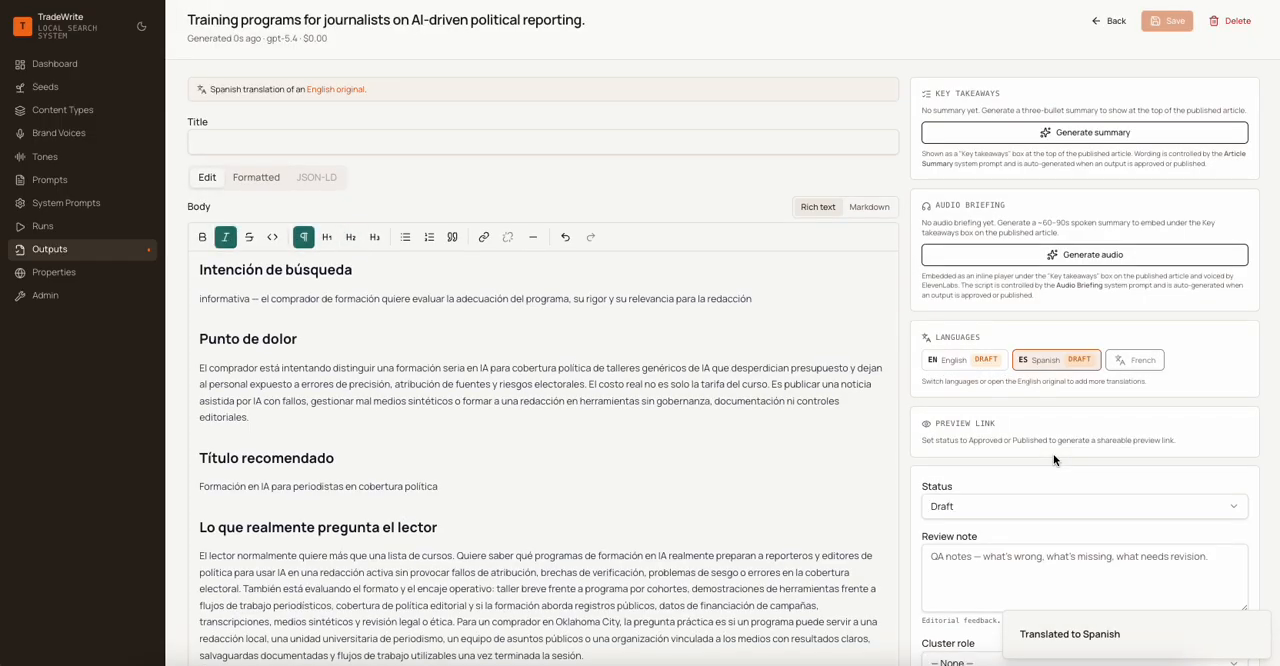
click(960, 133)
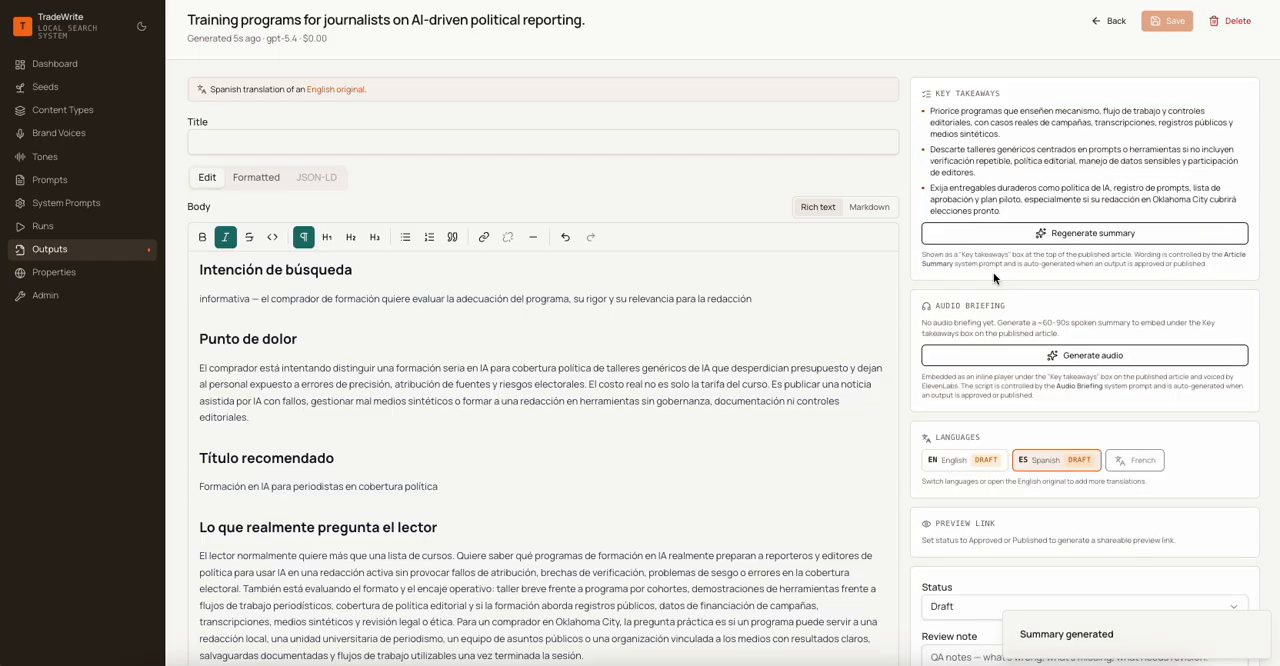
- Generate the Spanish translation's audio briefing, sample its playback and check its transcript
click(969, 350)
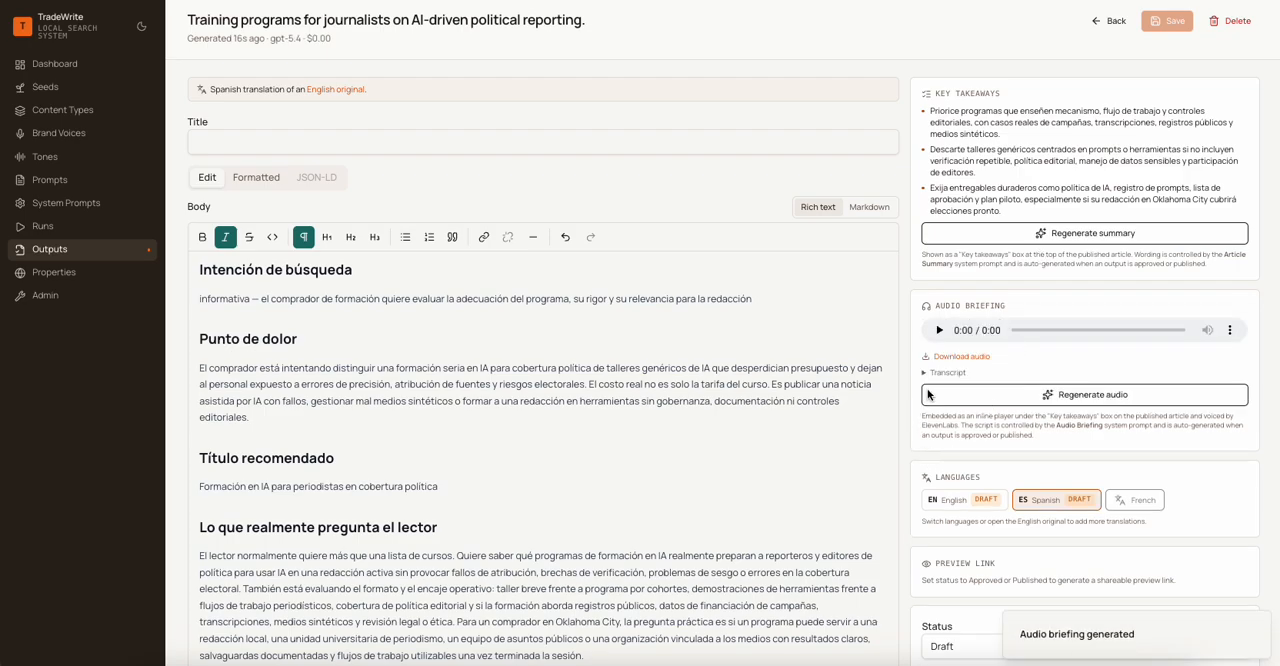
click(938, 331)
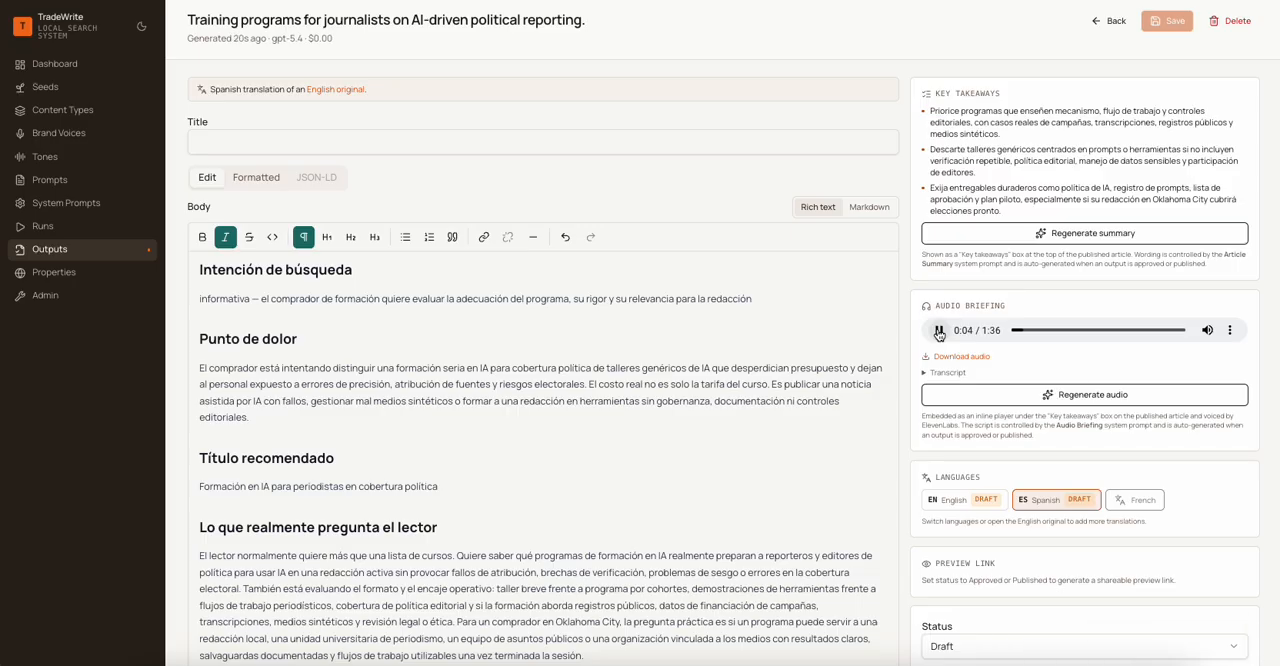
click(938, 331)
click(926, 373)
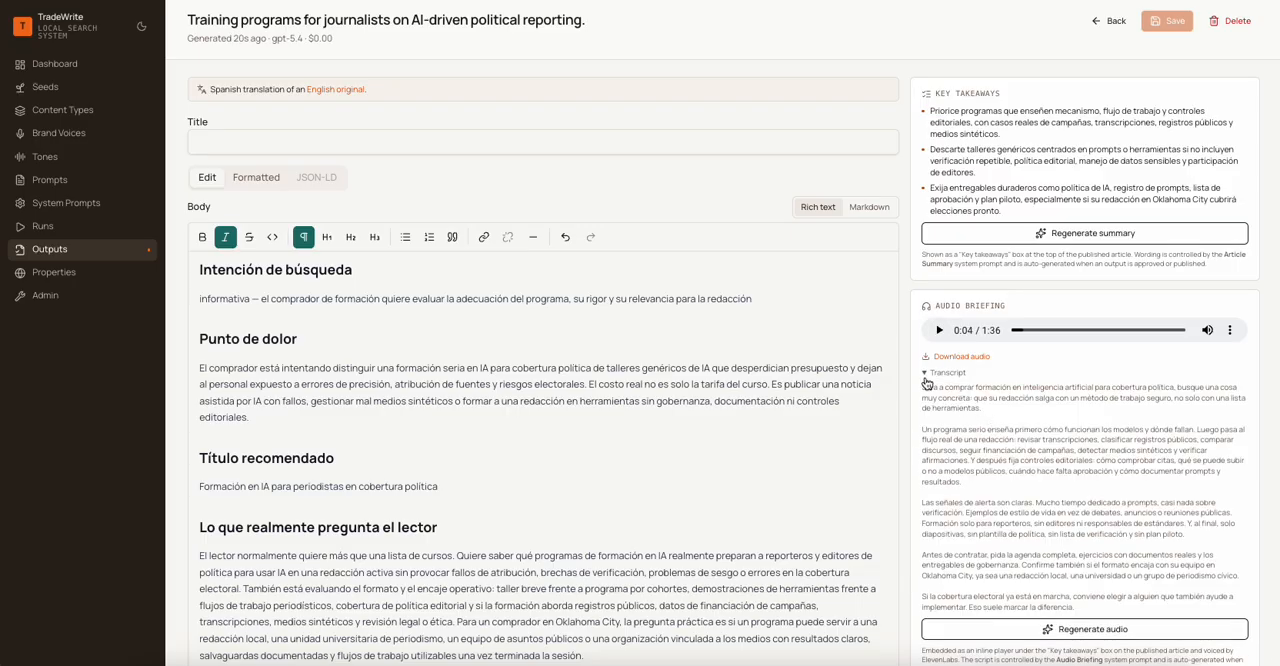
click(926, 373)
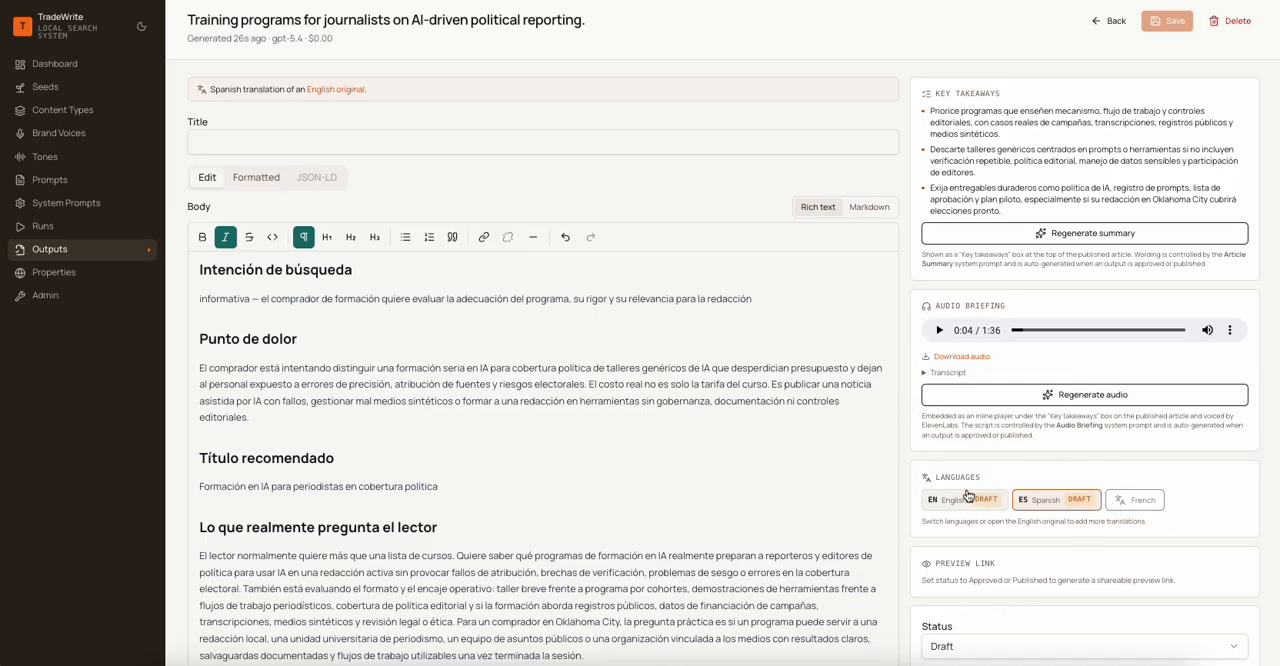
- From the English original, translate the article into French and generate the French key takeaways summary
click(968, 498)
click(1132, 477)
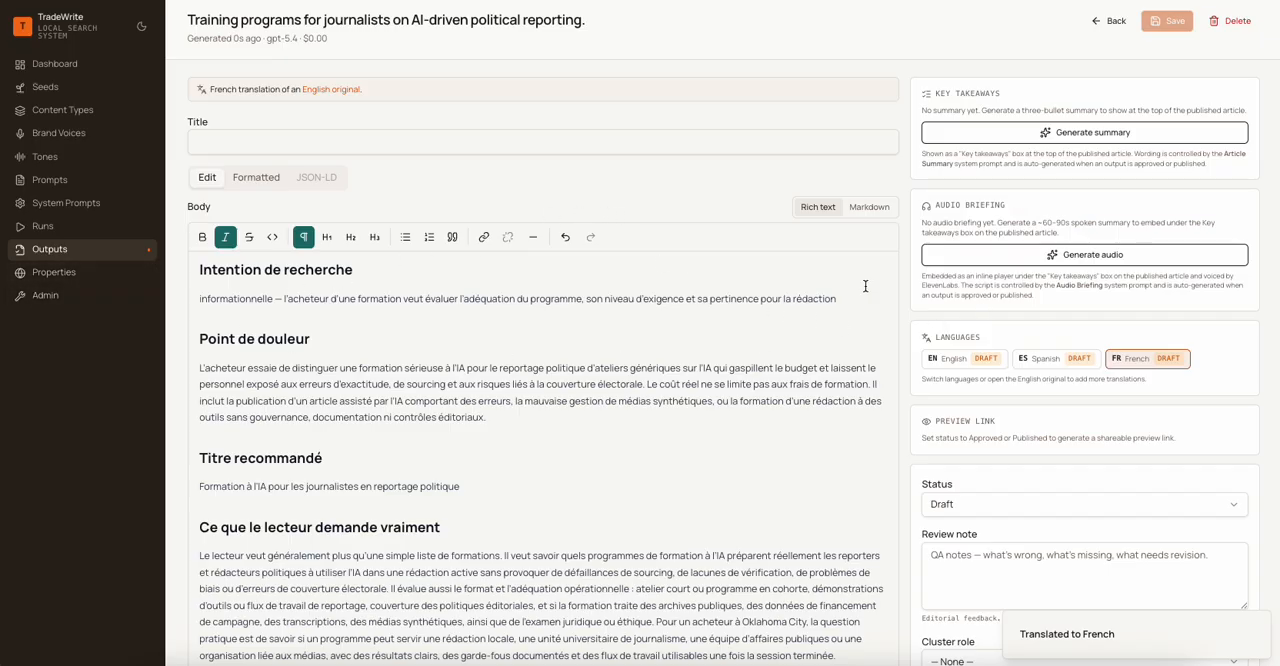
click(1114, 128)
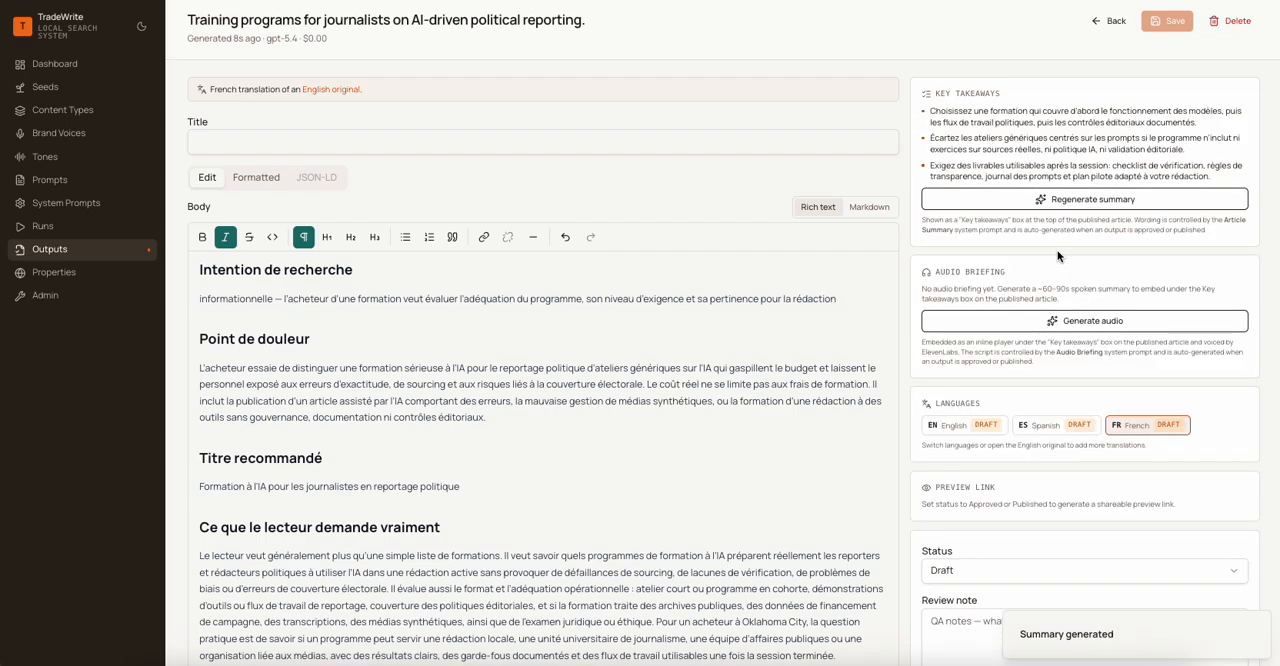
- Generate the French translation's audio briefing, sample its playback and check its transcript
click(1104, 322)
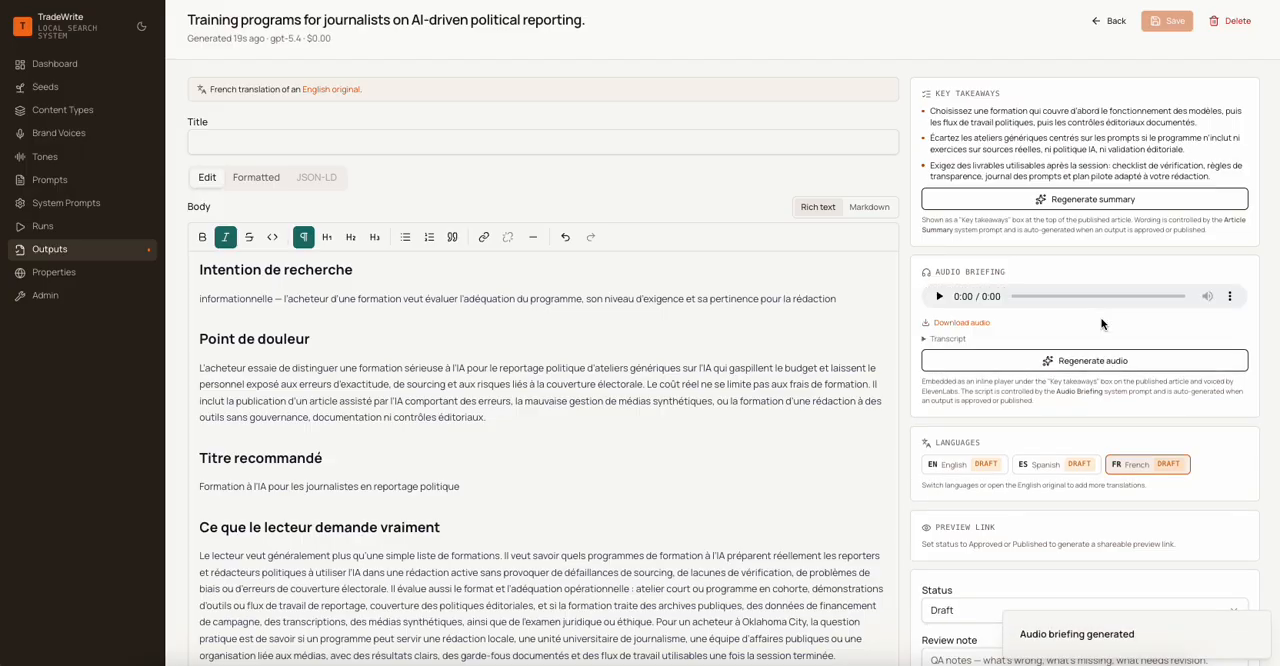
click(939, 297)
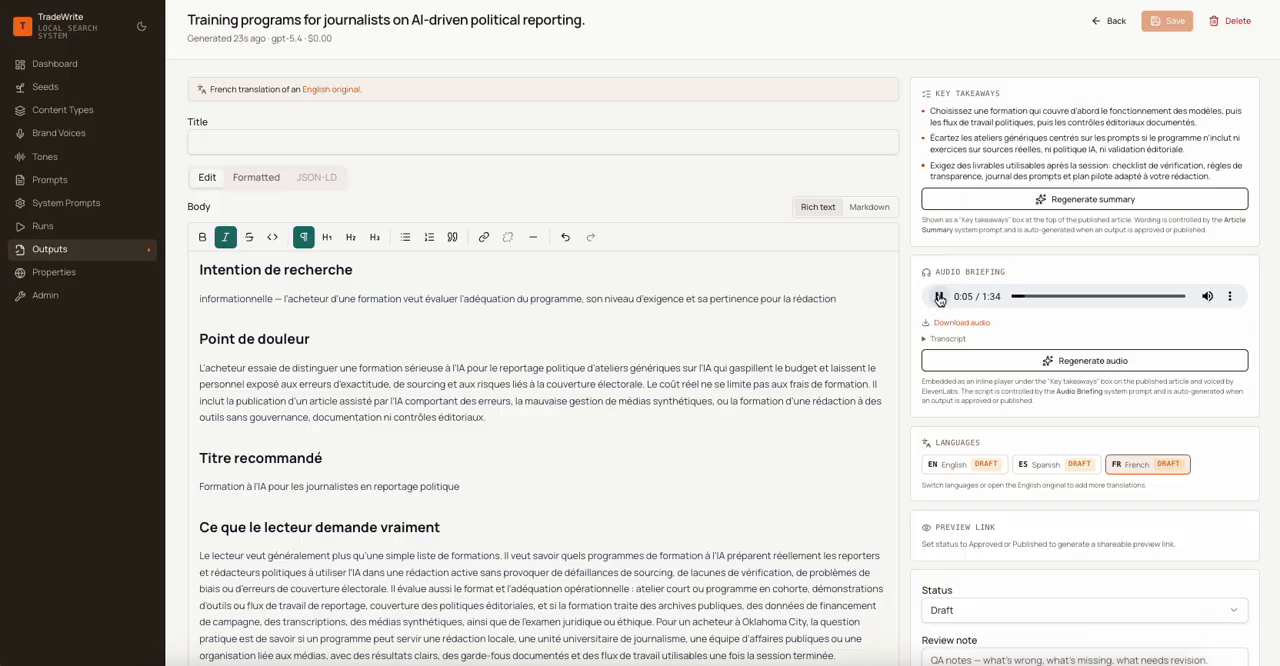
click(939, 297)
click(926, 340)
click(925, 341)
- Return to the English original and inspect its formatted and Markdown versions, ending in rich-text editing
click(978, 470)
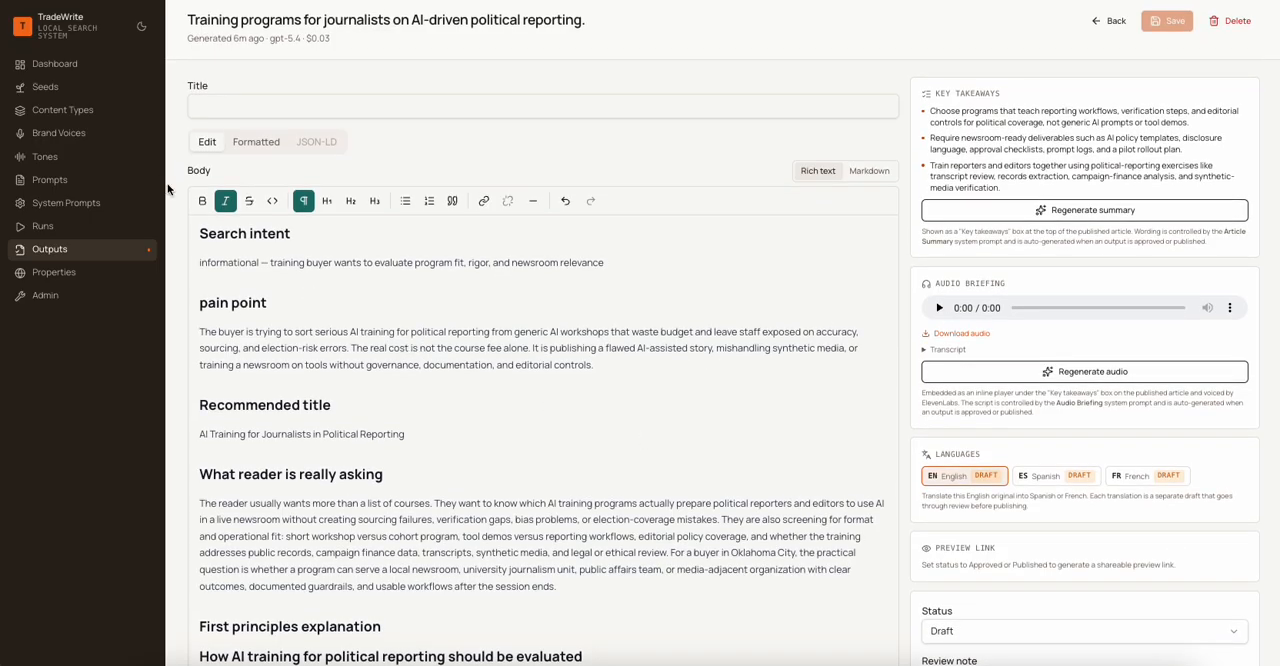
click(264, 141)
click(205, 141)
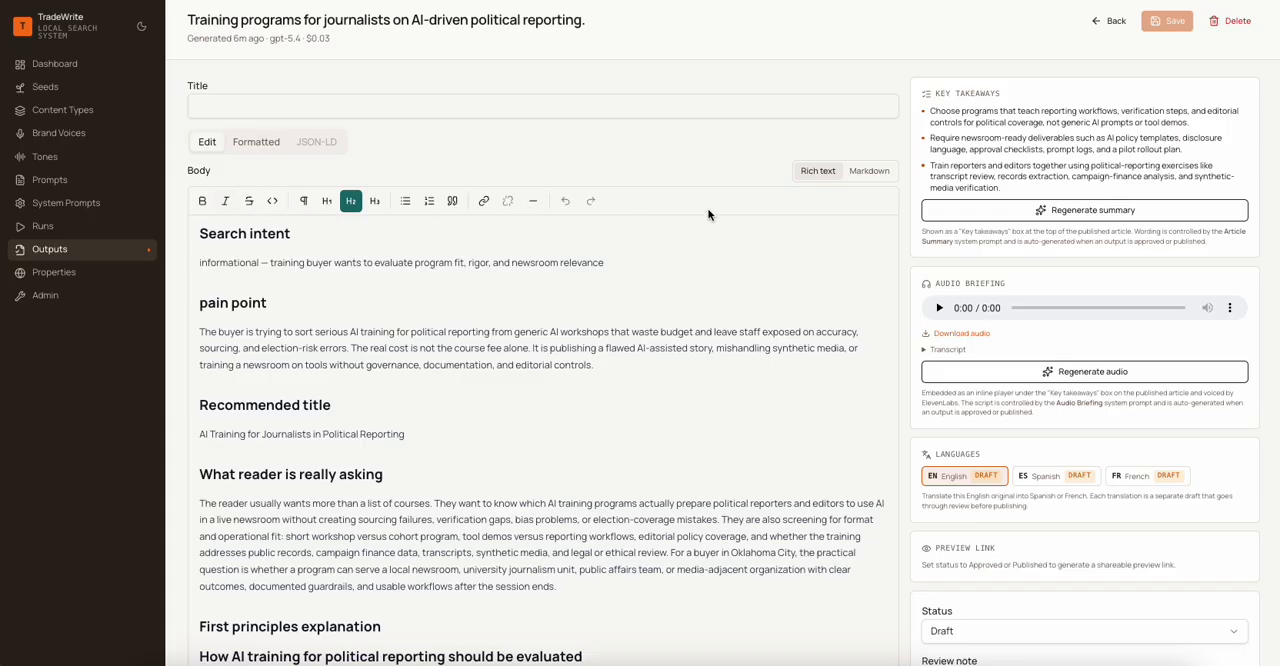
click(857, 170)
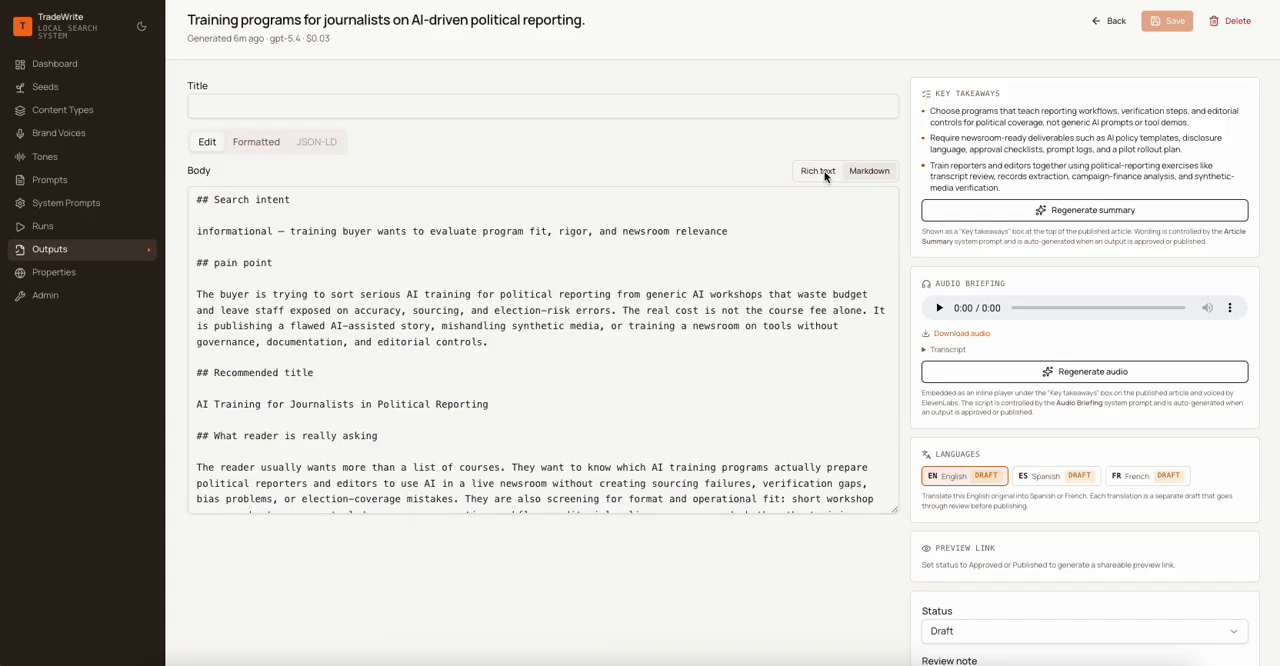
click(825, 172)
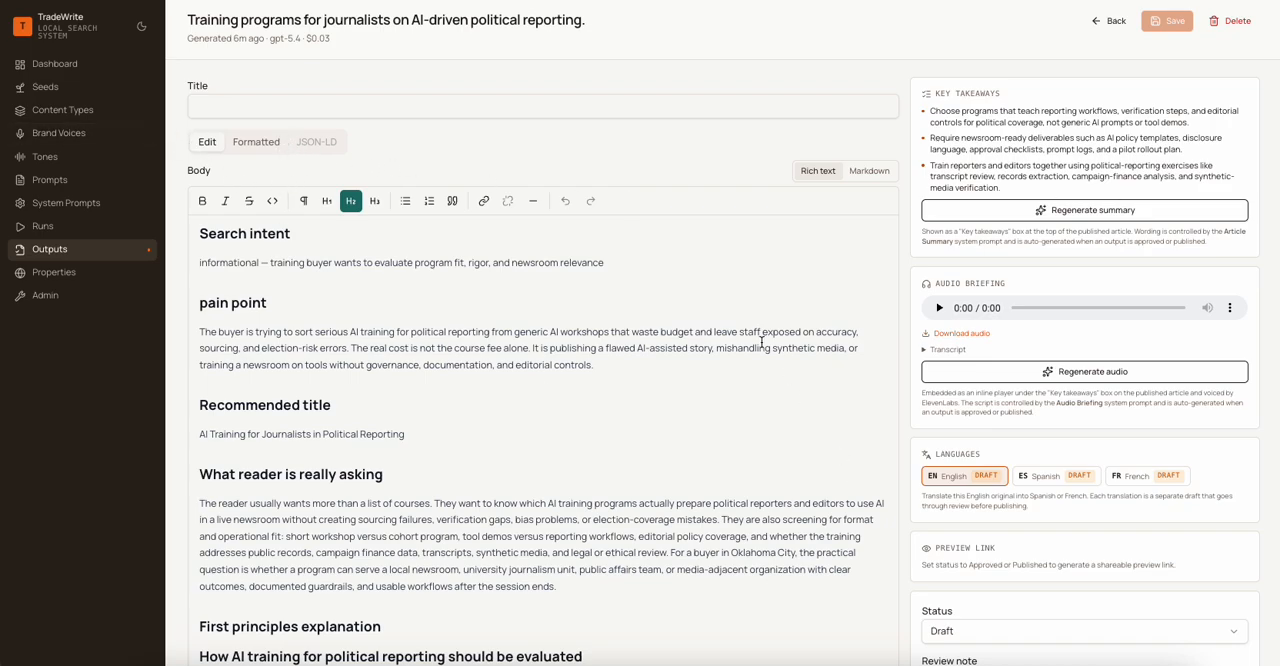
- Set the English article's status to Published
scroll(761, 340, down, 2)
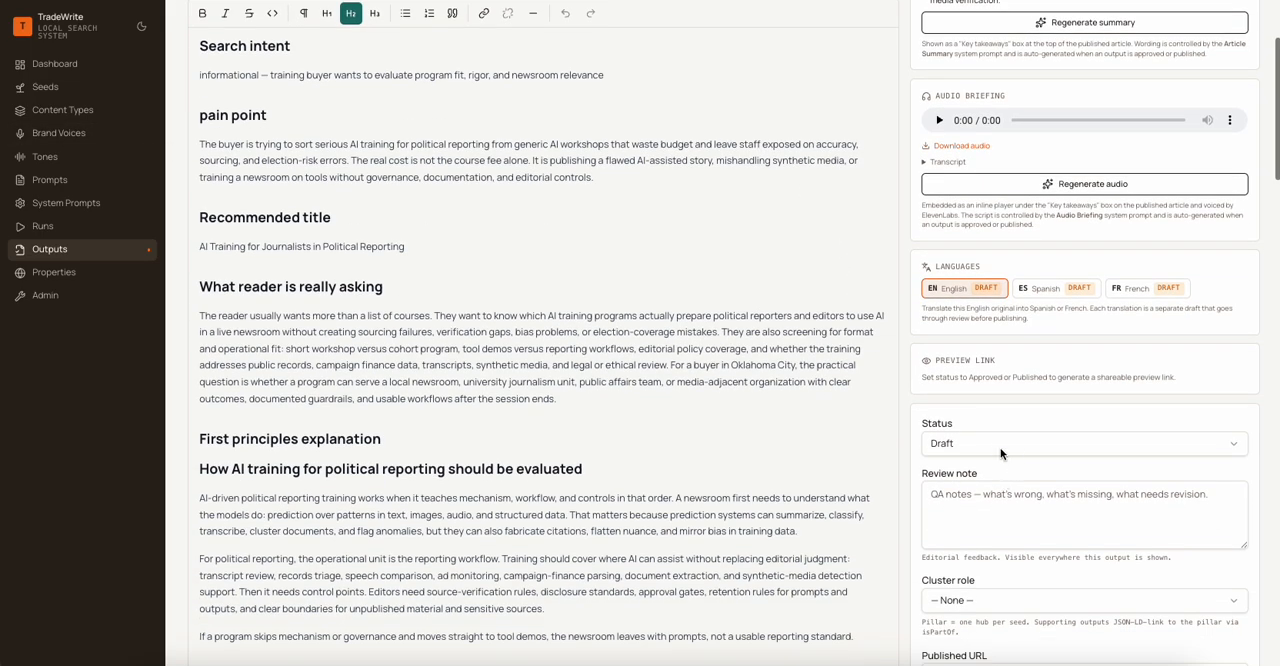
click(992, 443)
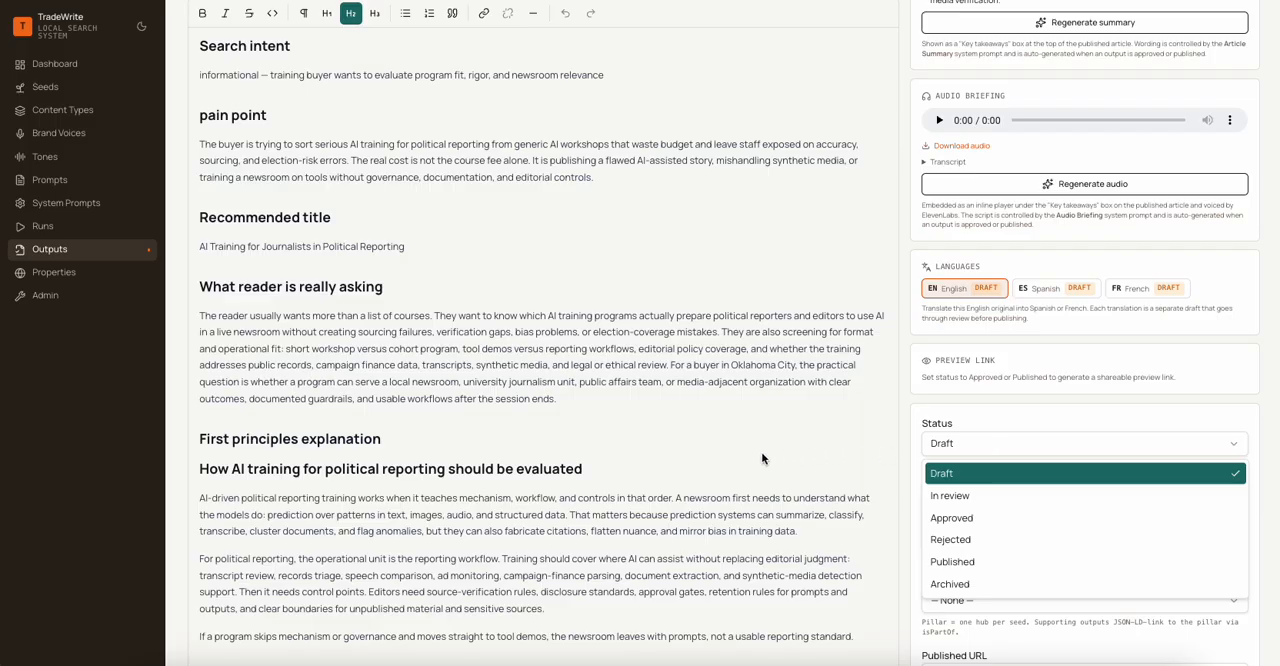
click(763, 457)
click(1000, 449)
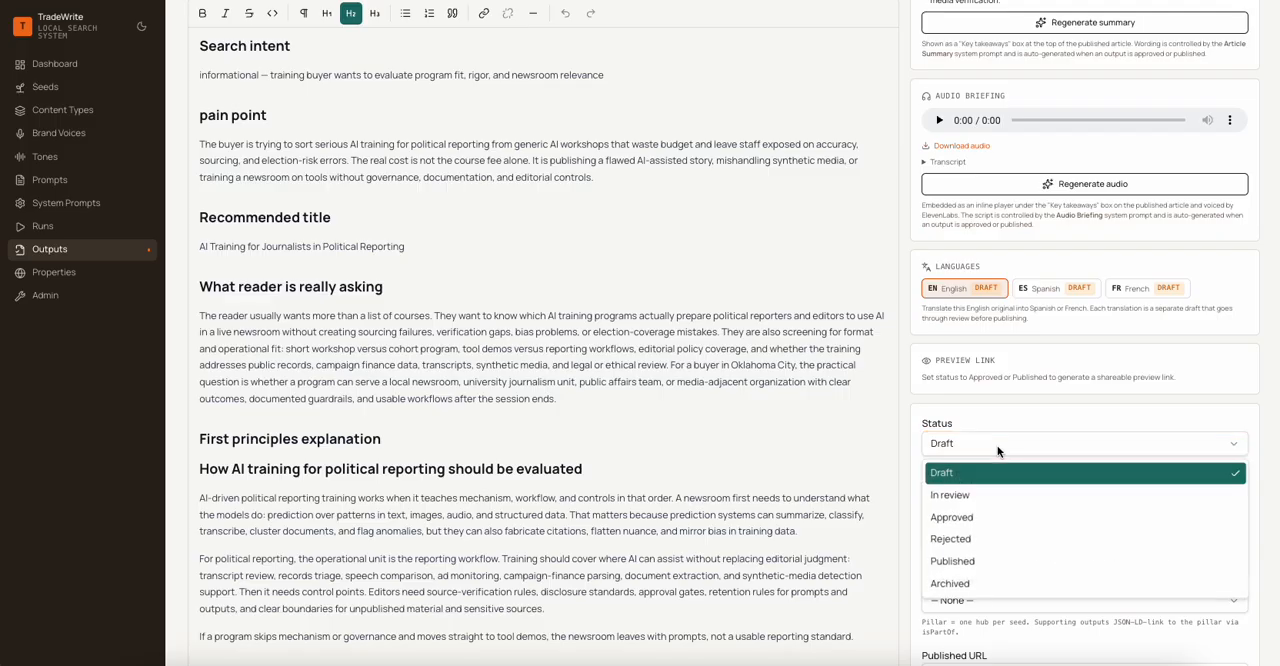
click(981, 561)
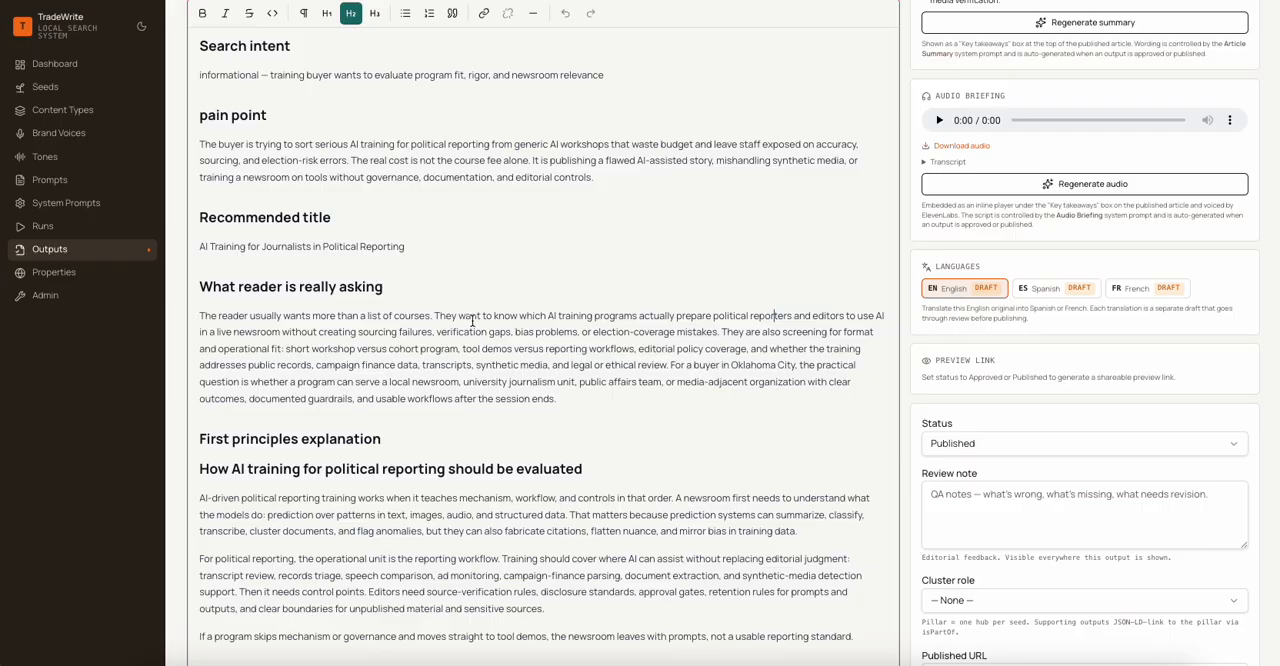
scroll(472, 321, down, 5)
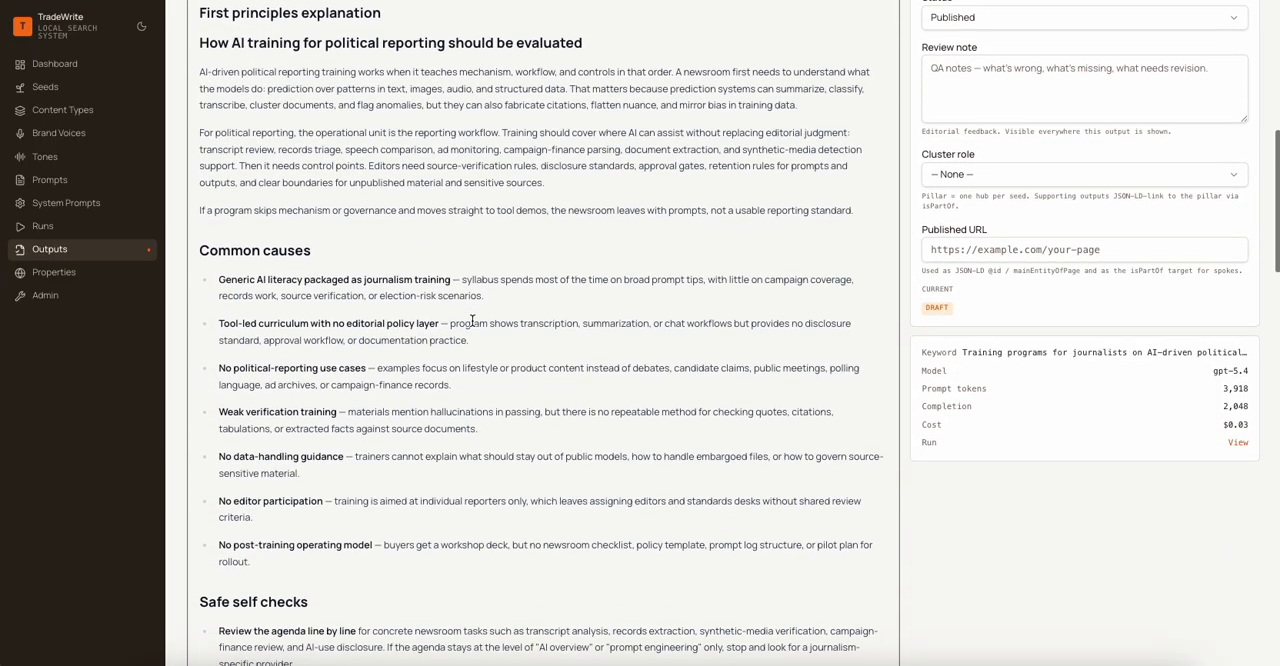
- Set the English article's cluster role to Supporting (spoke) and save the article
scroll(472, 321, up, 4)
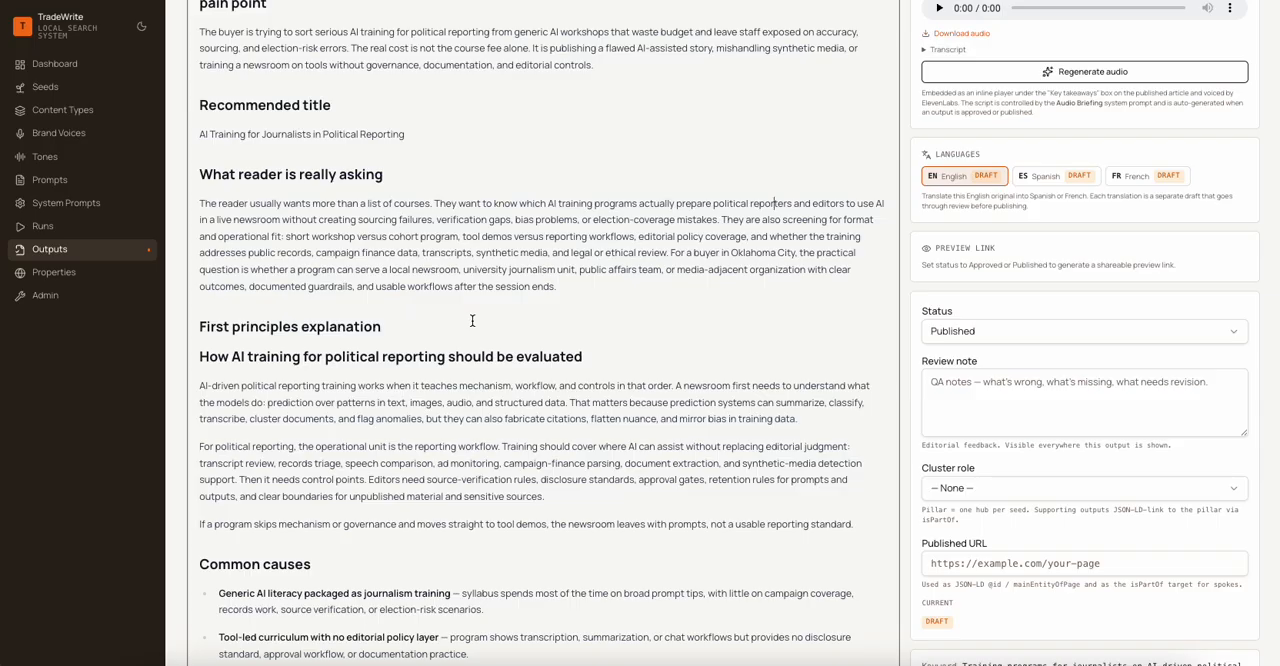
scroll(472, 320, up, 1)
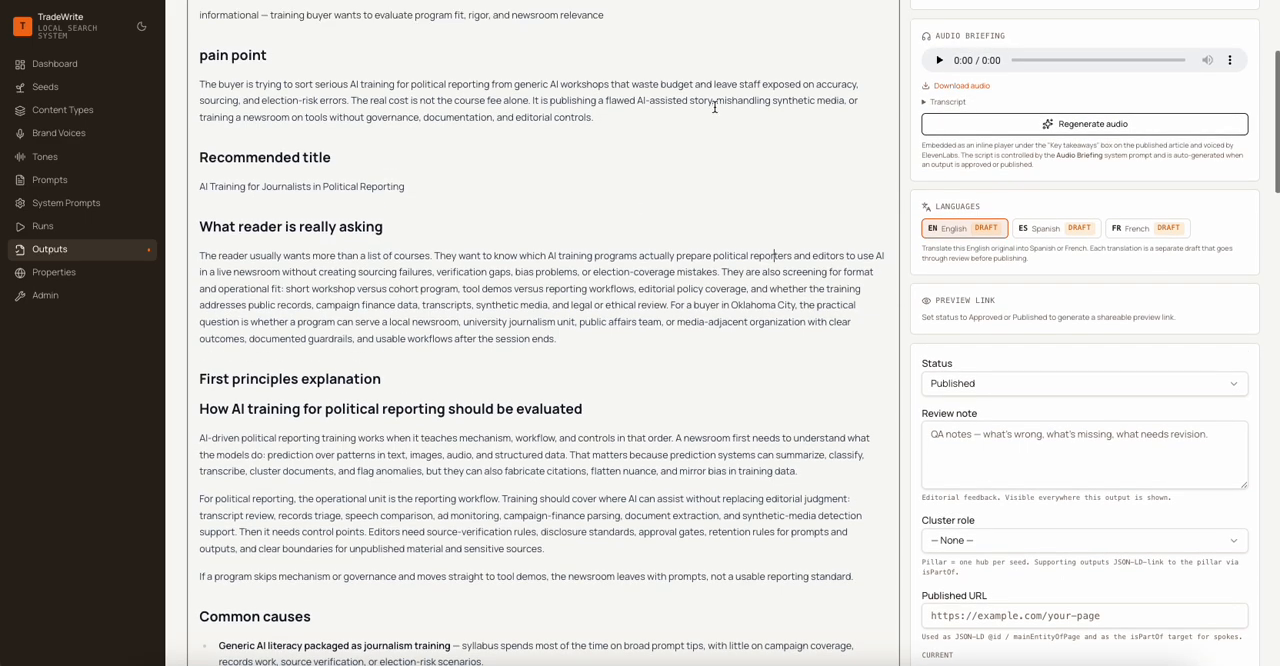
click(973, 541)
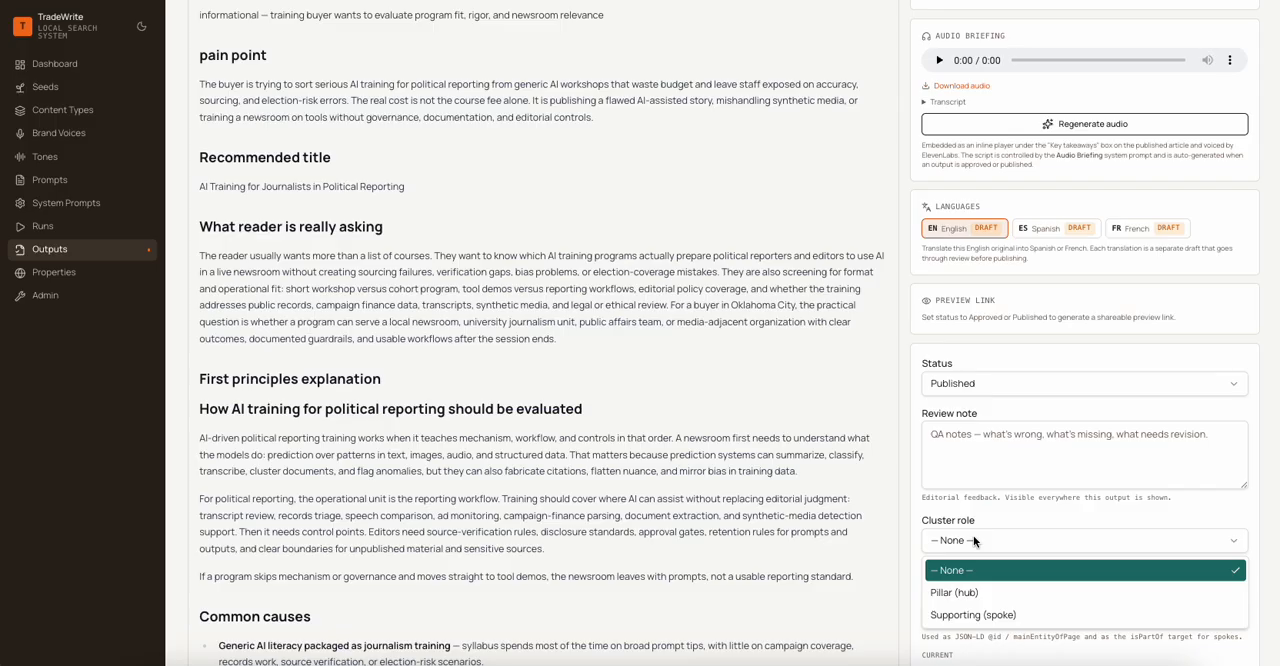
click(975, 612)
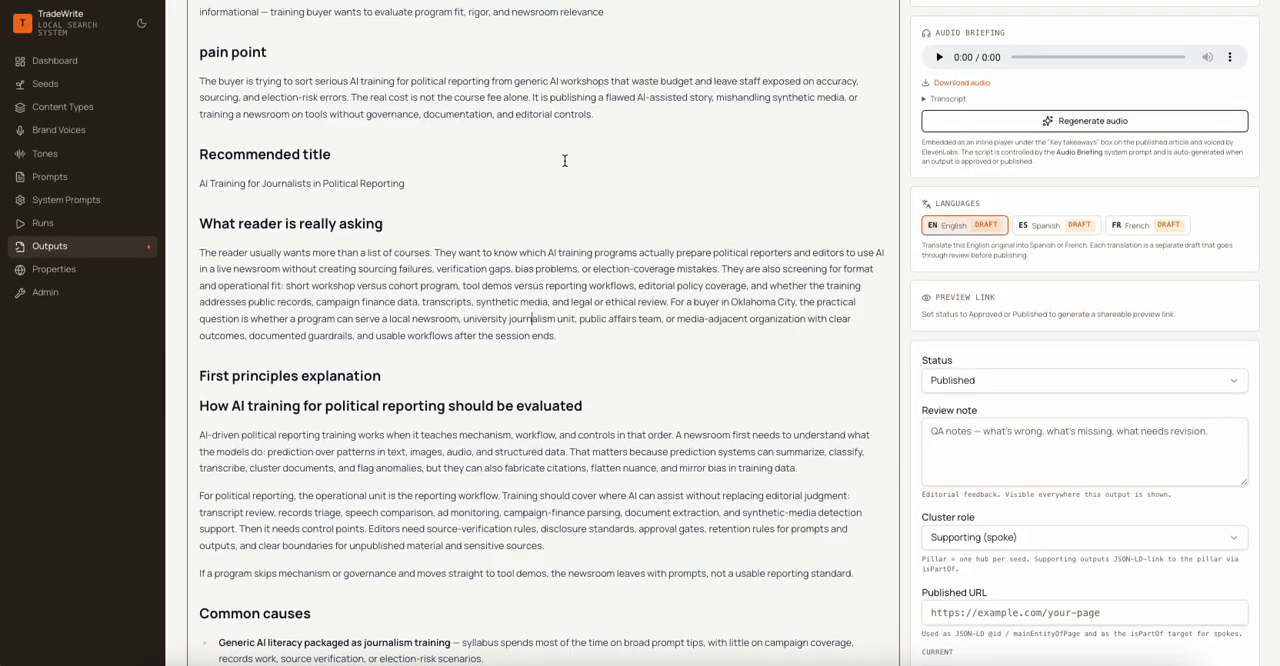
scroll(562, 162, down, 6)
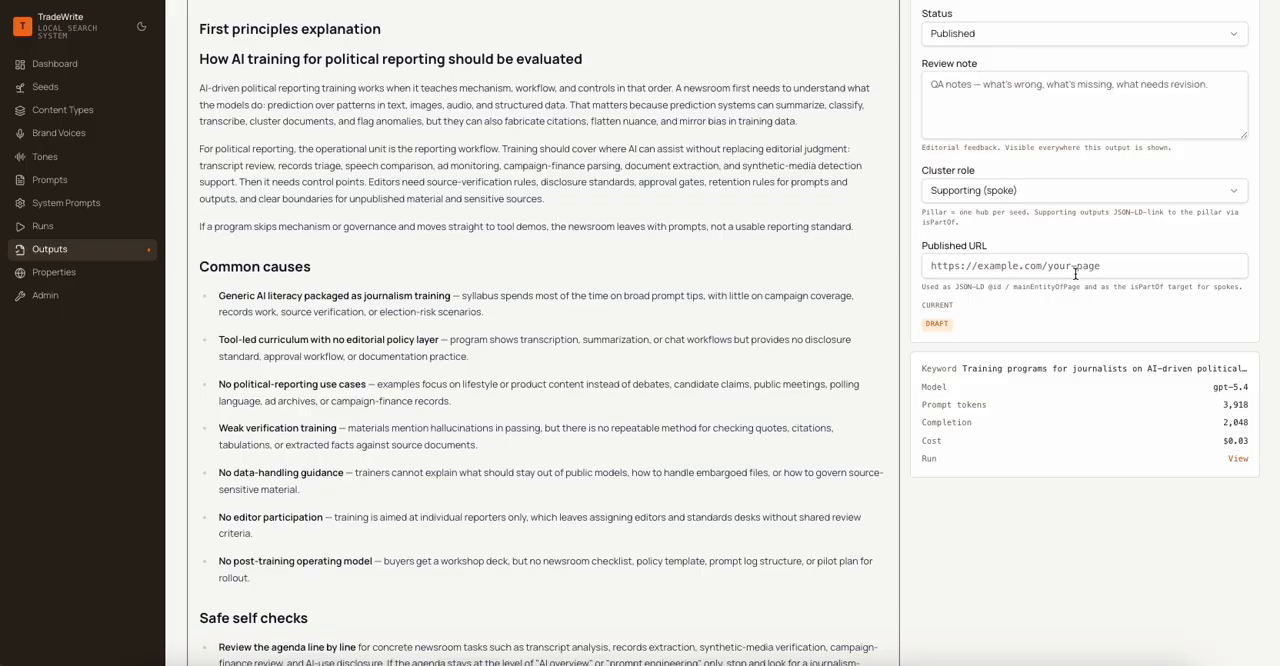
click(1074, 271)
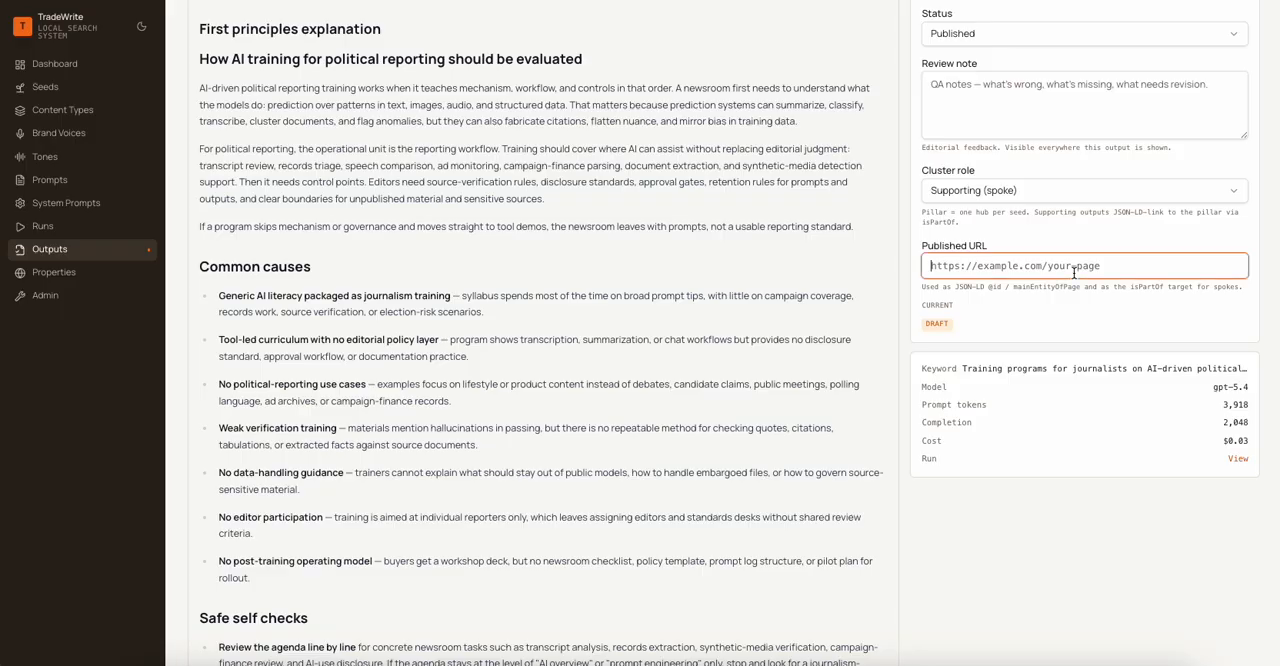
scroll(1074, 271, up, 10)
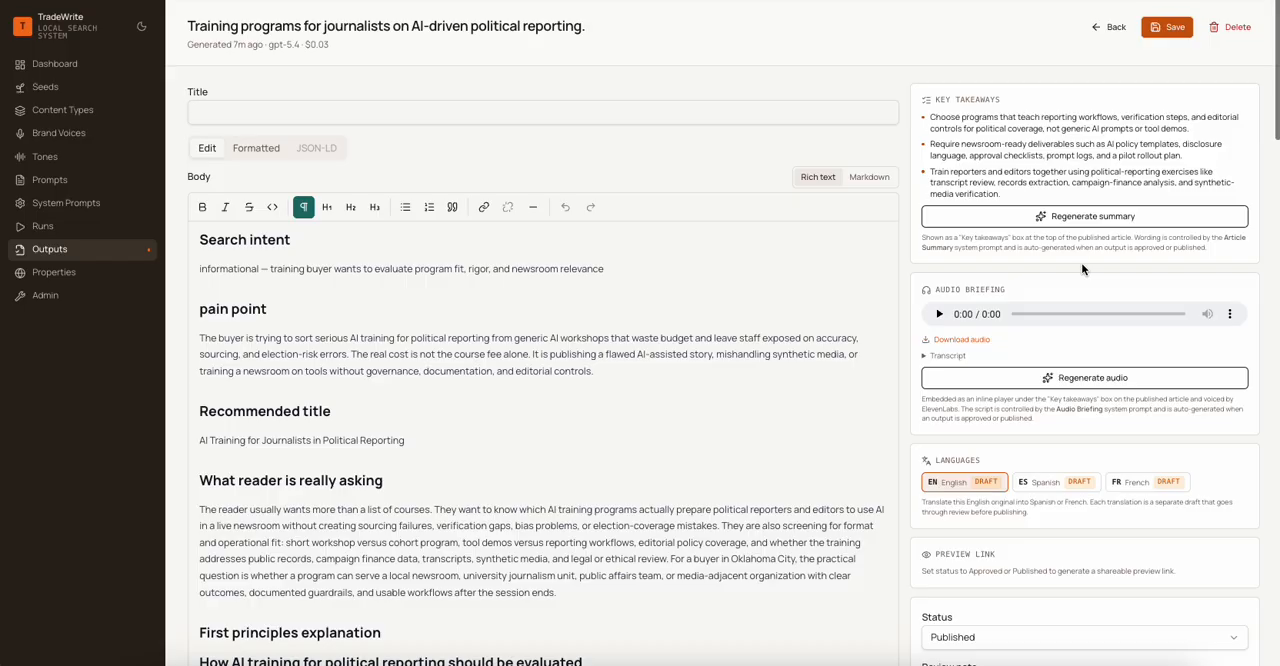
click(1162, 22)
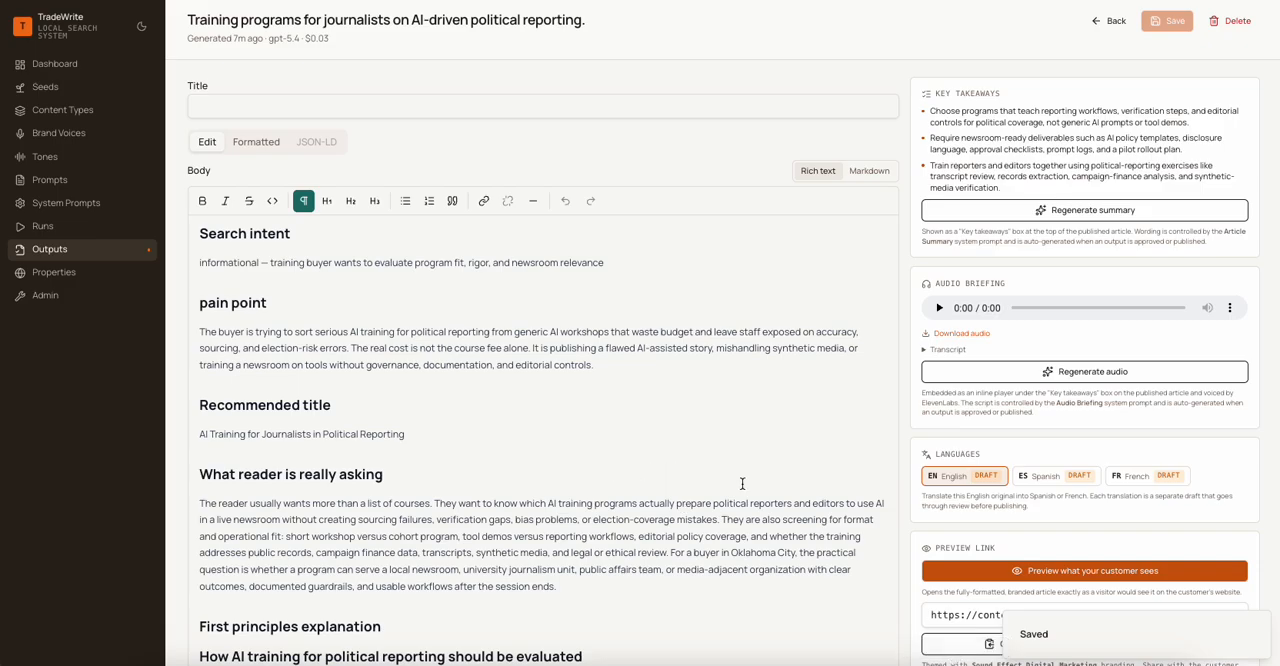
- Preview the published article as the customer sees it, review it from title to author section, and close the preview
scroll(736, 244, down, 2)
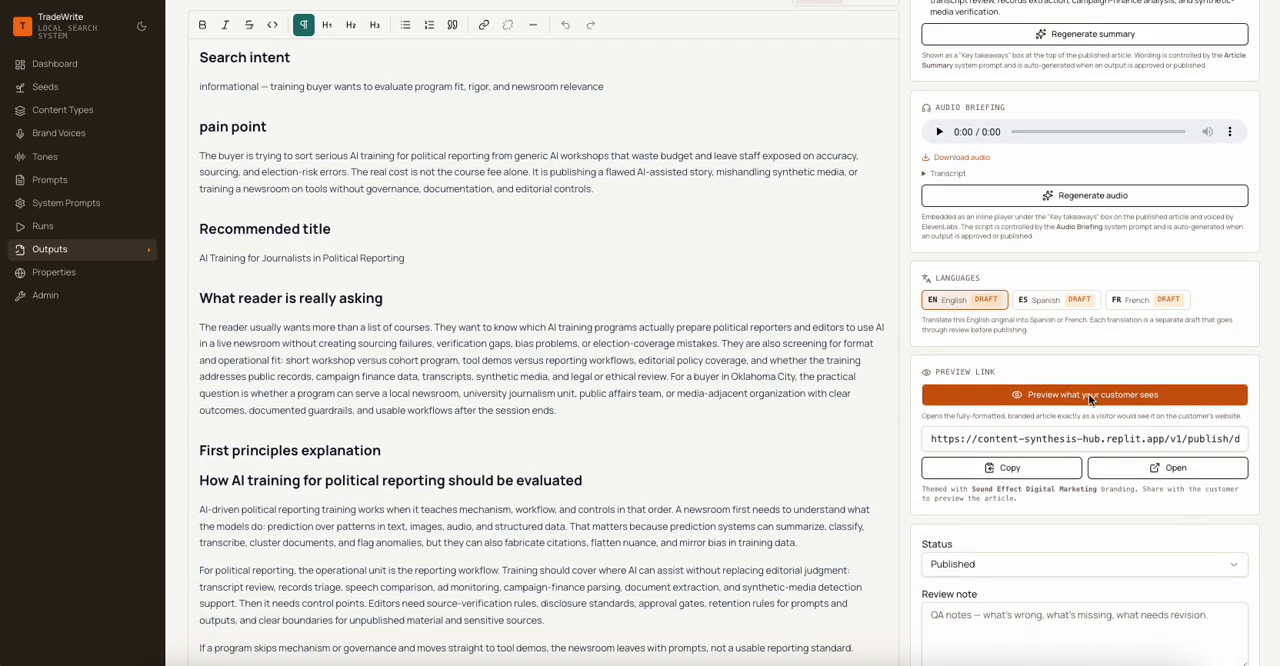
click(1088, 393)
scroll(511, 130, down, 6)
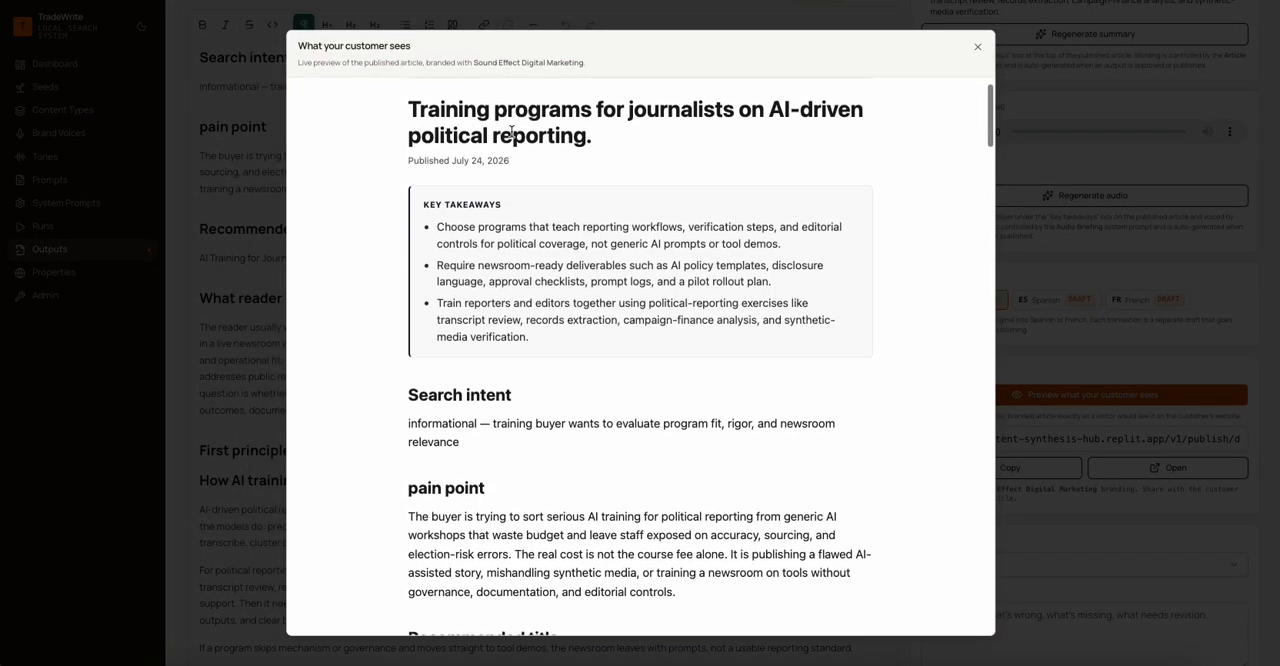
scroll(511, 136, down, 20)
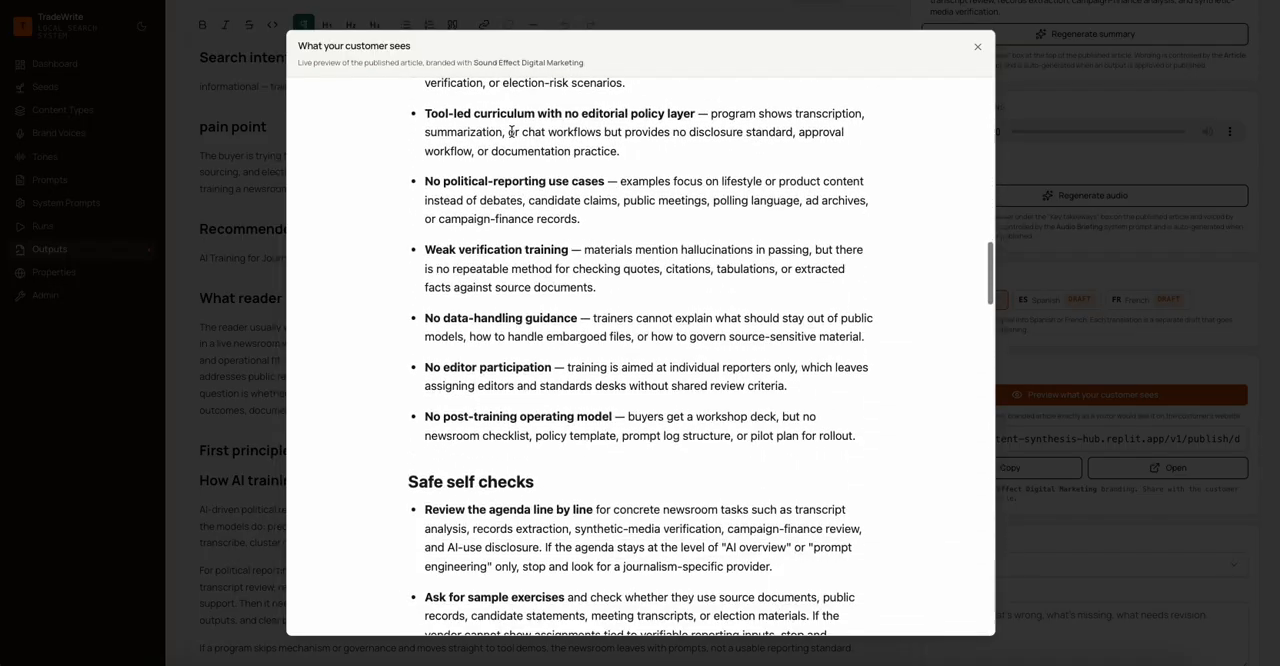
scroll(511, 136, down, 14)
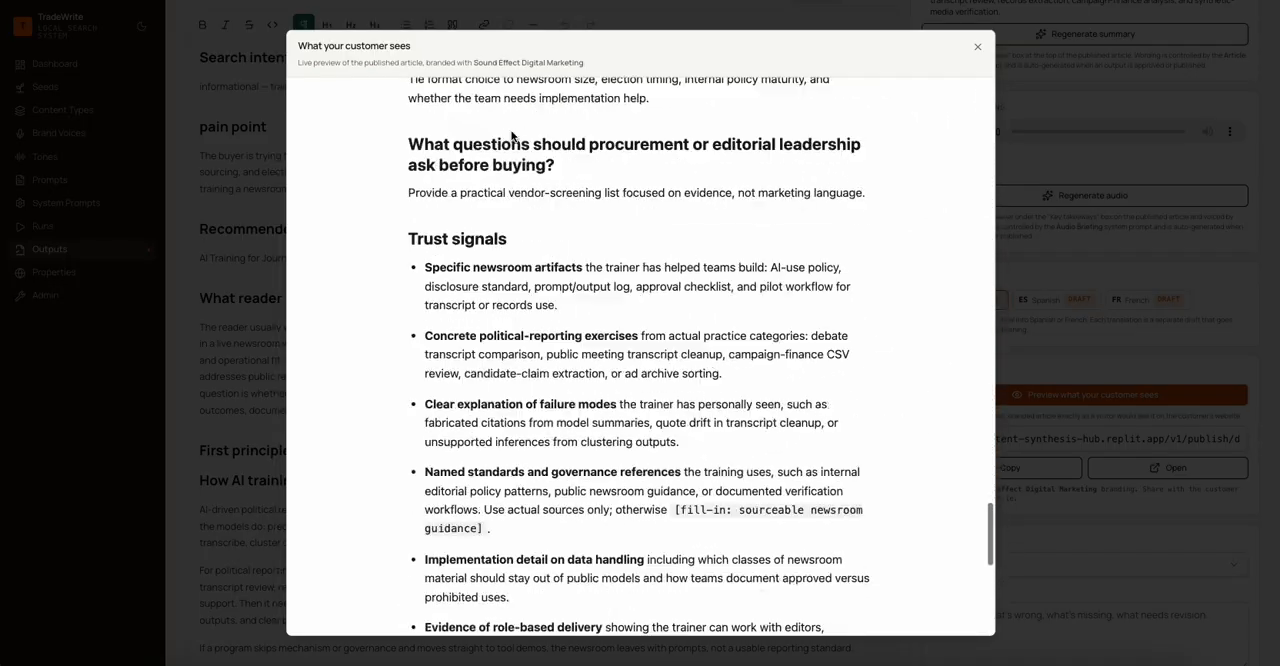
scroll(511, 136, up, 7)
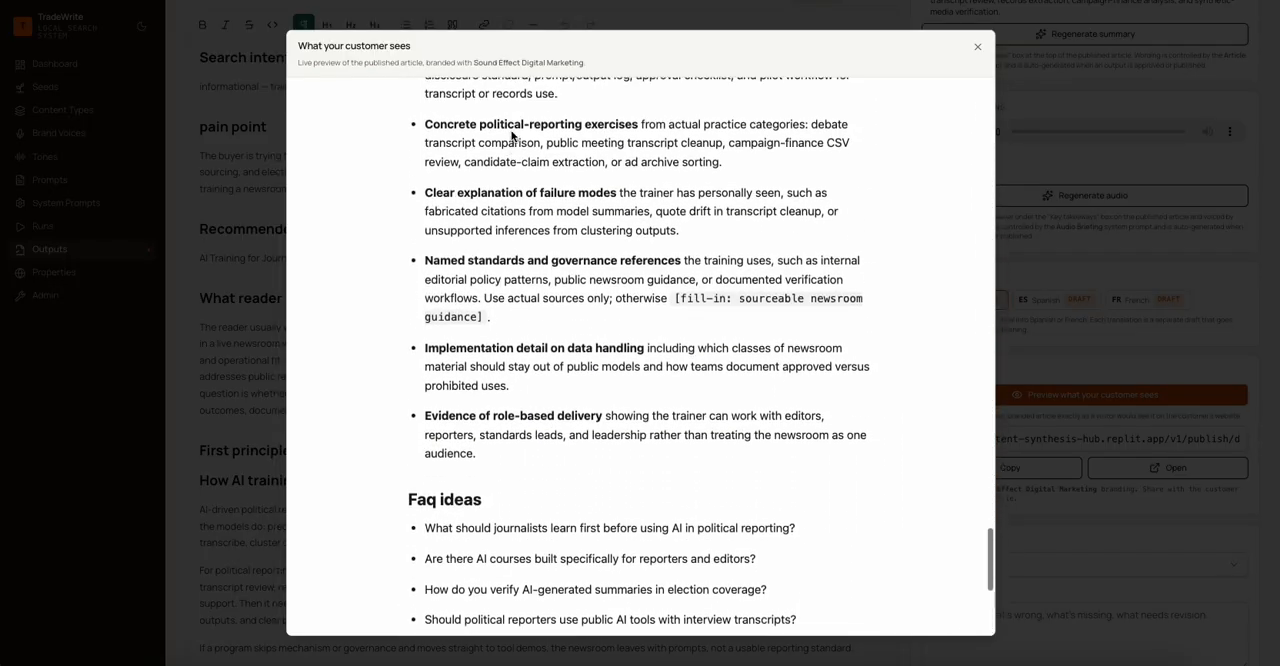
scroll(511, 136, down, 8)
scroll(511, 136, up, 1)
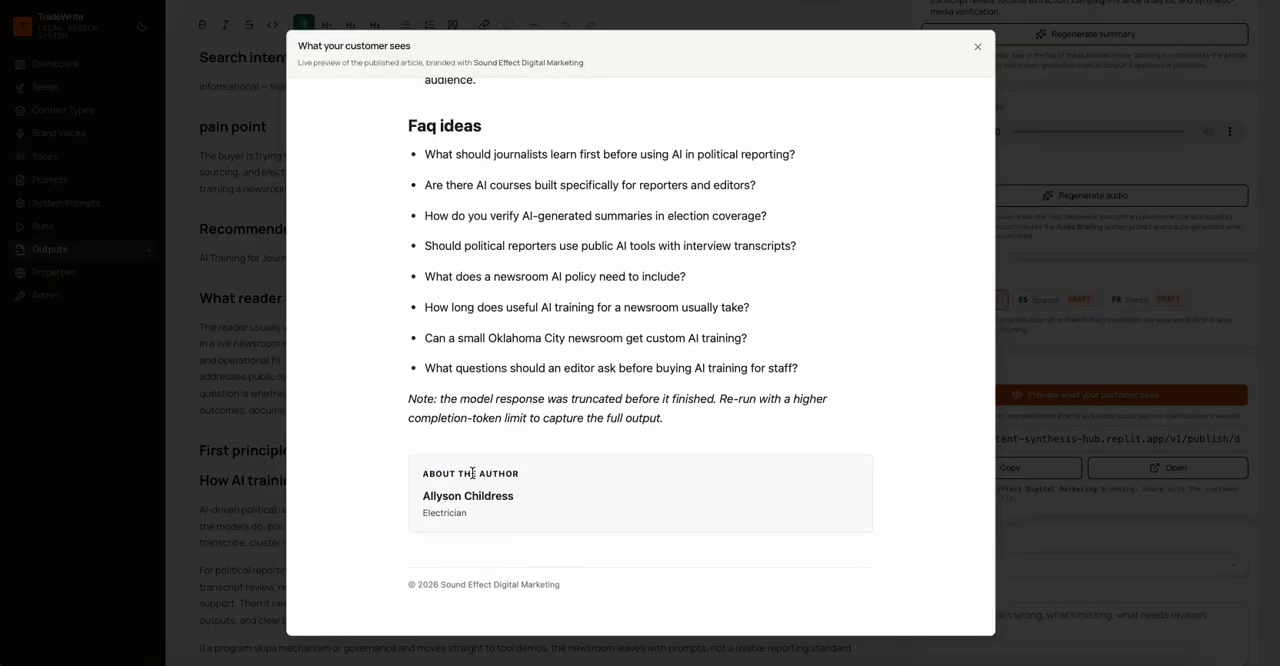
scroll(480, 488, up, 1)
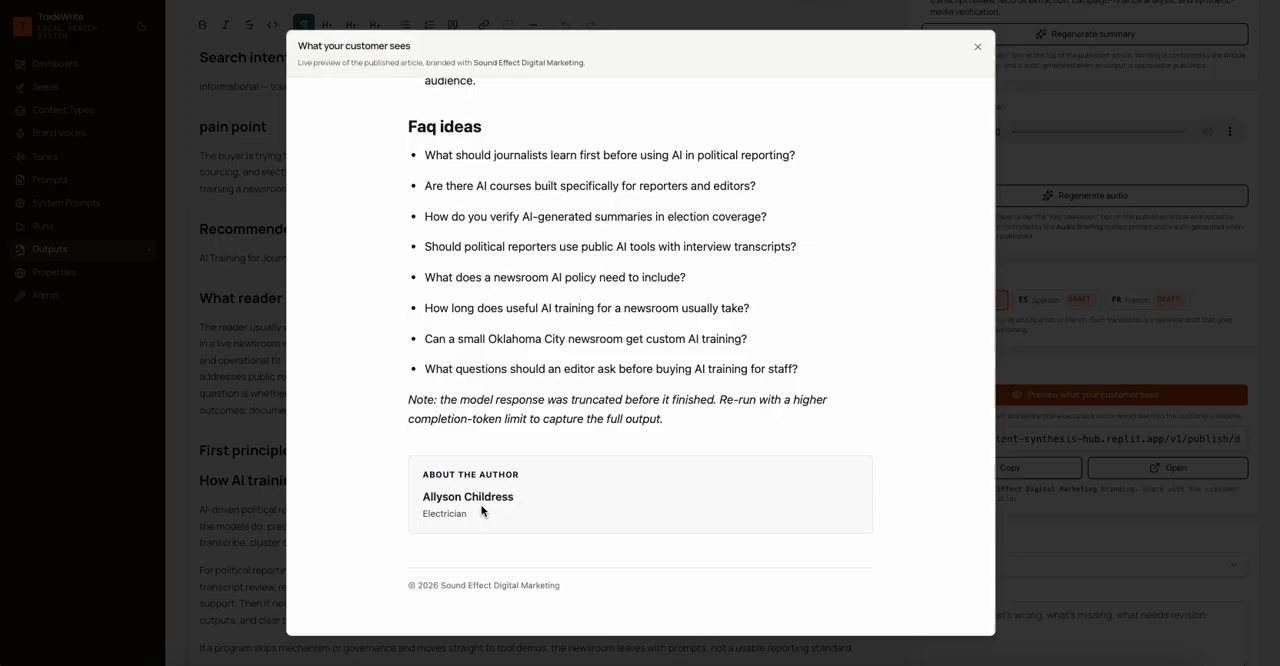
scroll(481, 510, up, 6)
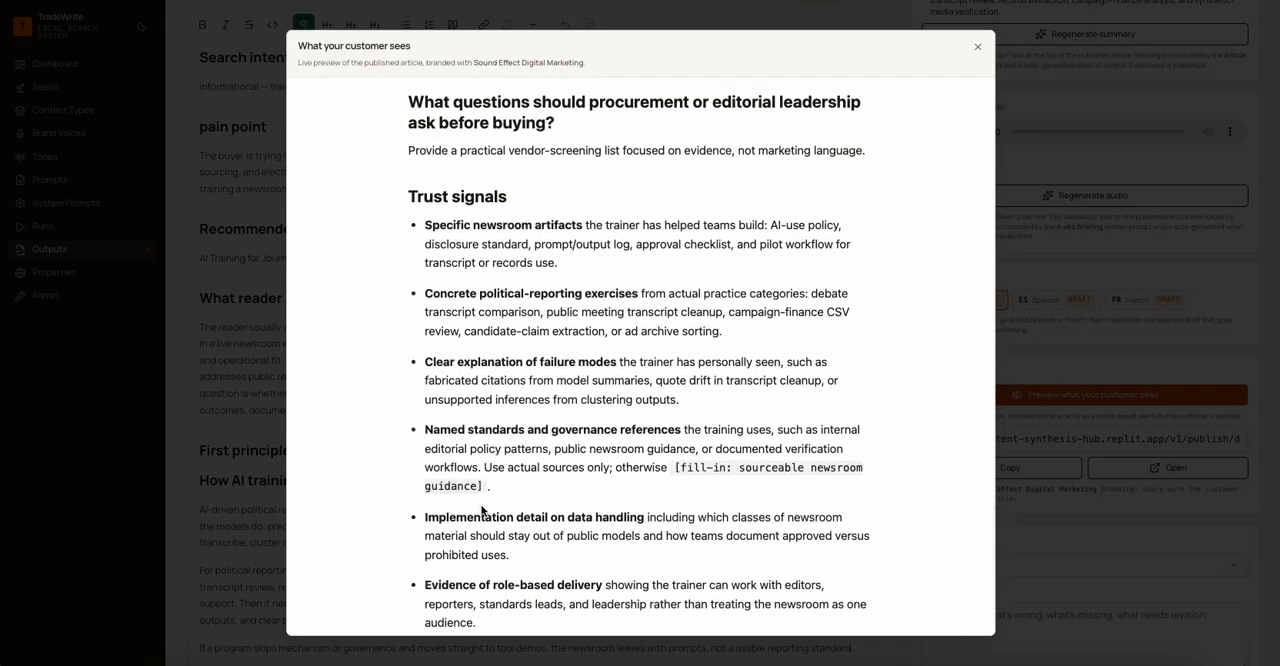
scroll(481, 510, up, 15)
scroll(481, 510, up, 20)
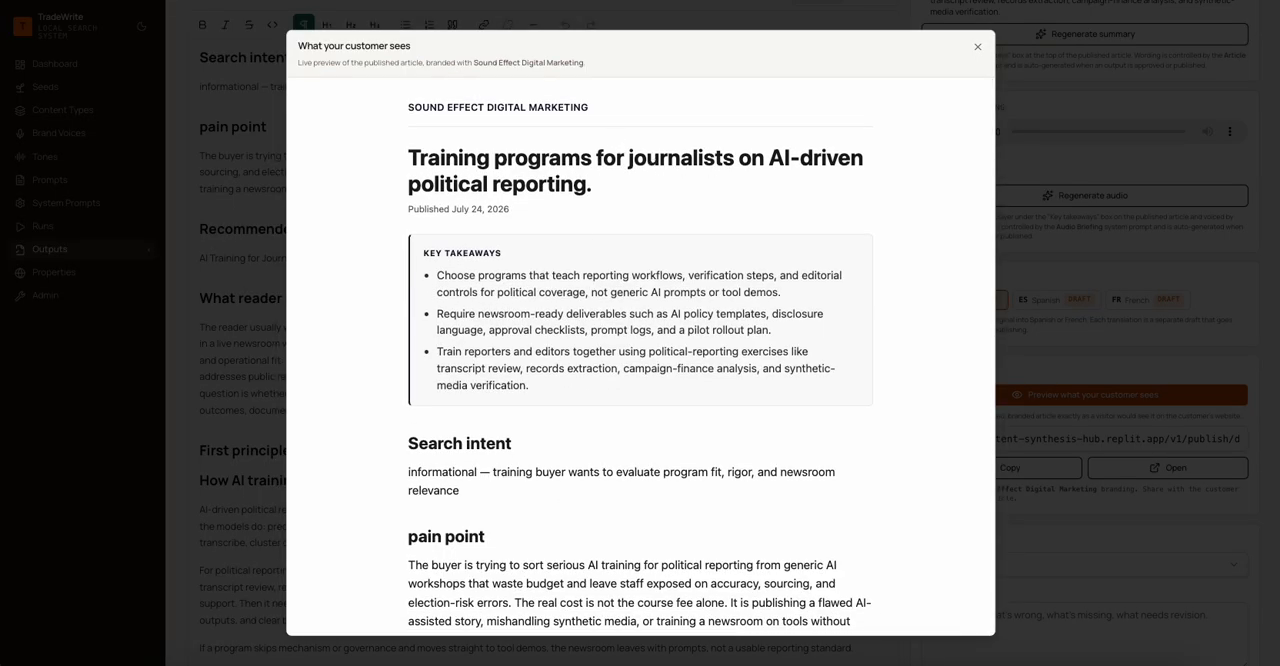
click(978, 49)
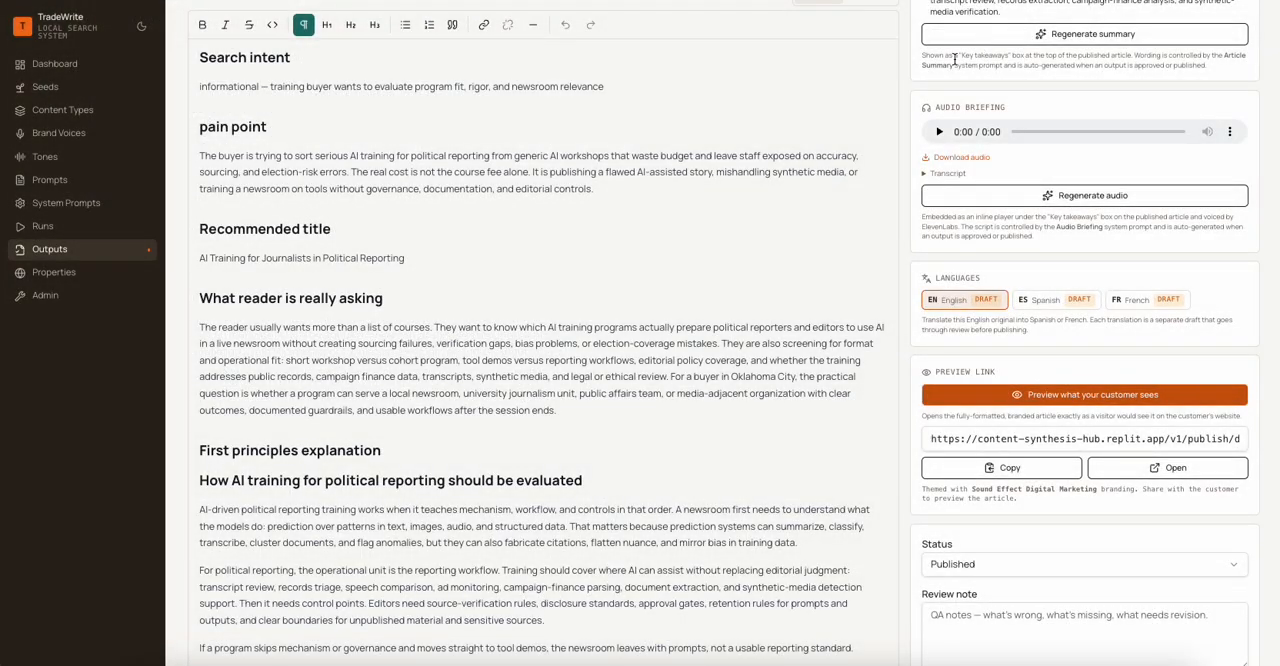
- From the outputs list, open the remaining English draft on AI-driven political reporting training and set its status to Published
click(51, 250)
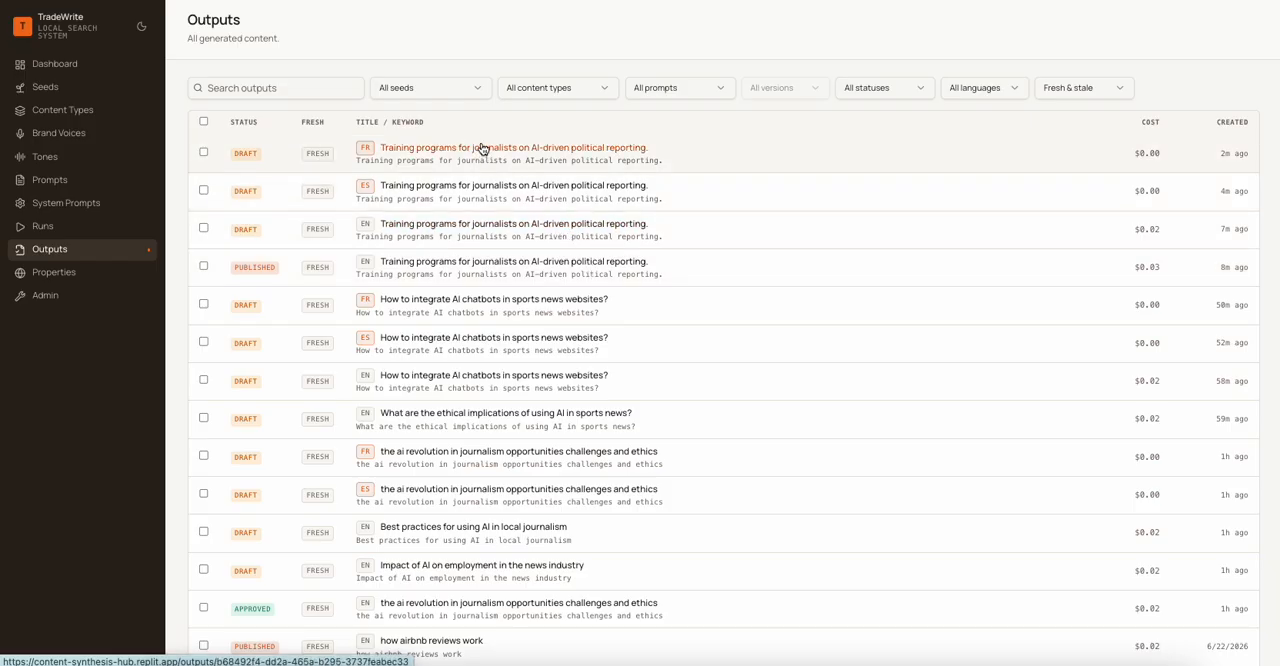
click(474, 226)
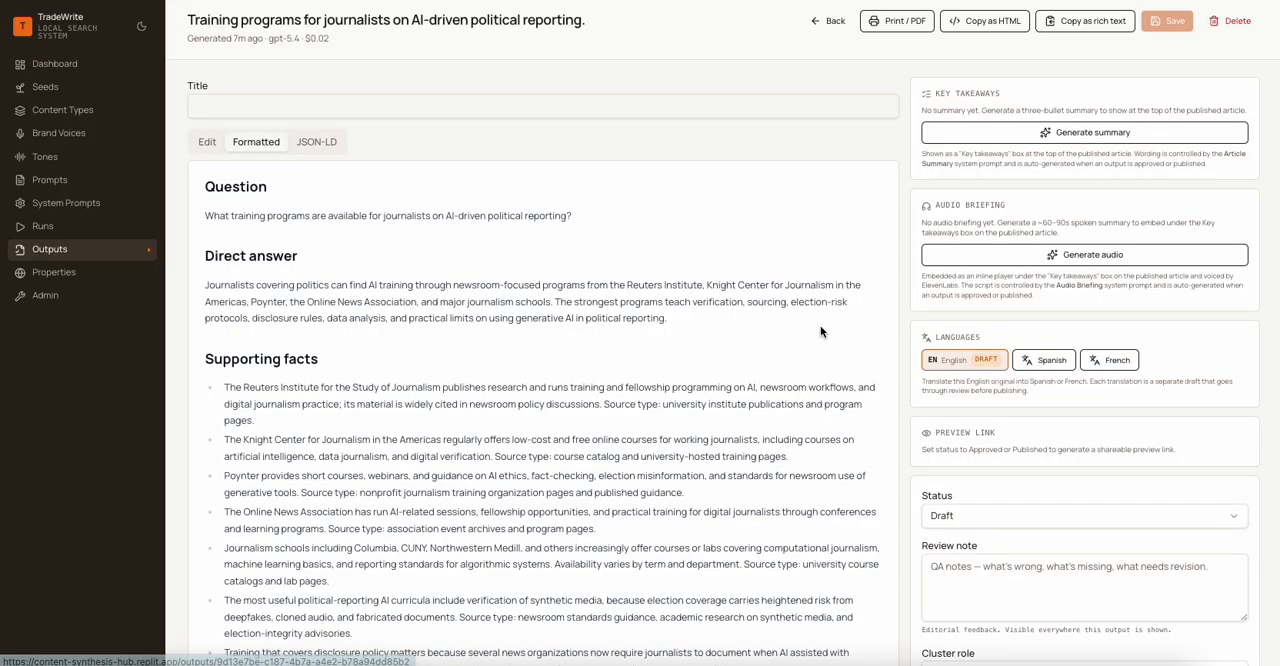
click(998, 514)
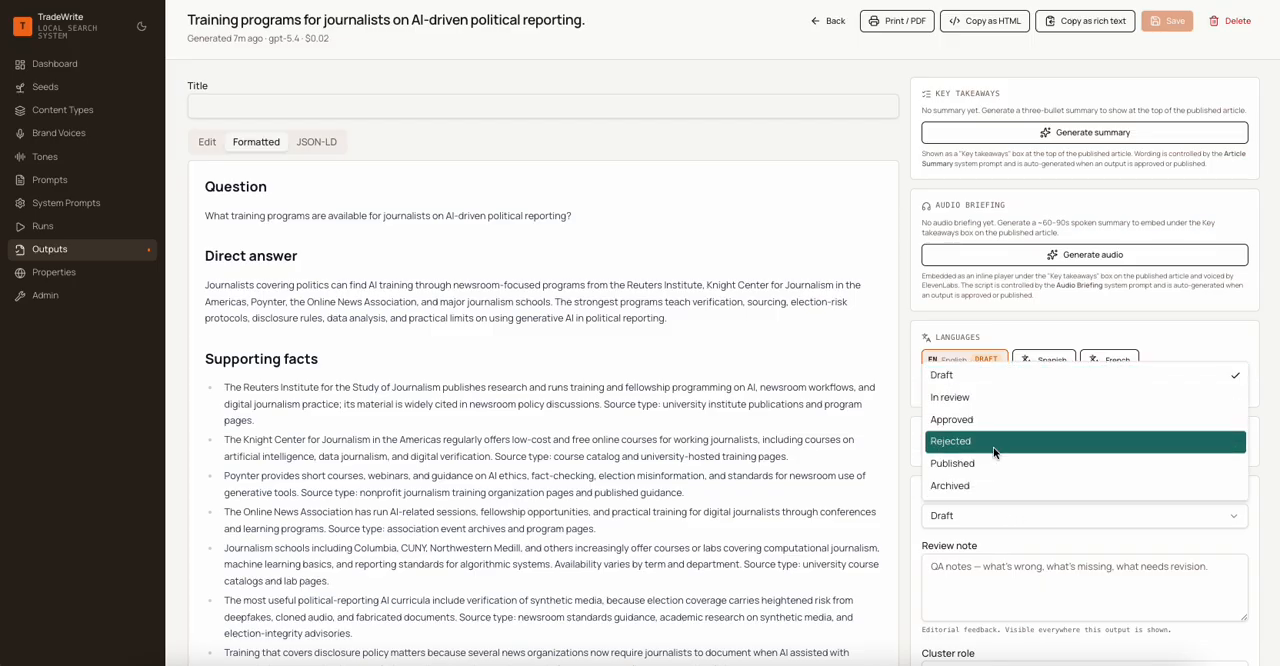
click(992, 462)
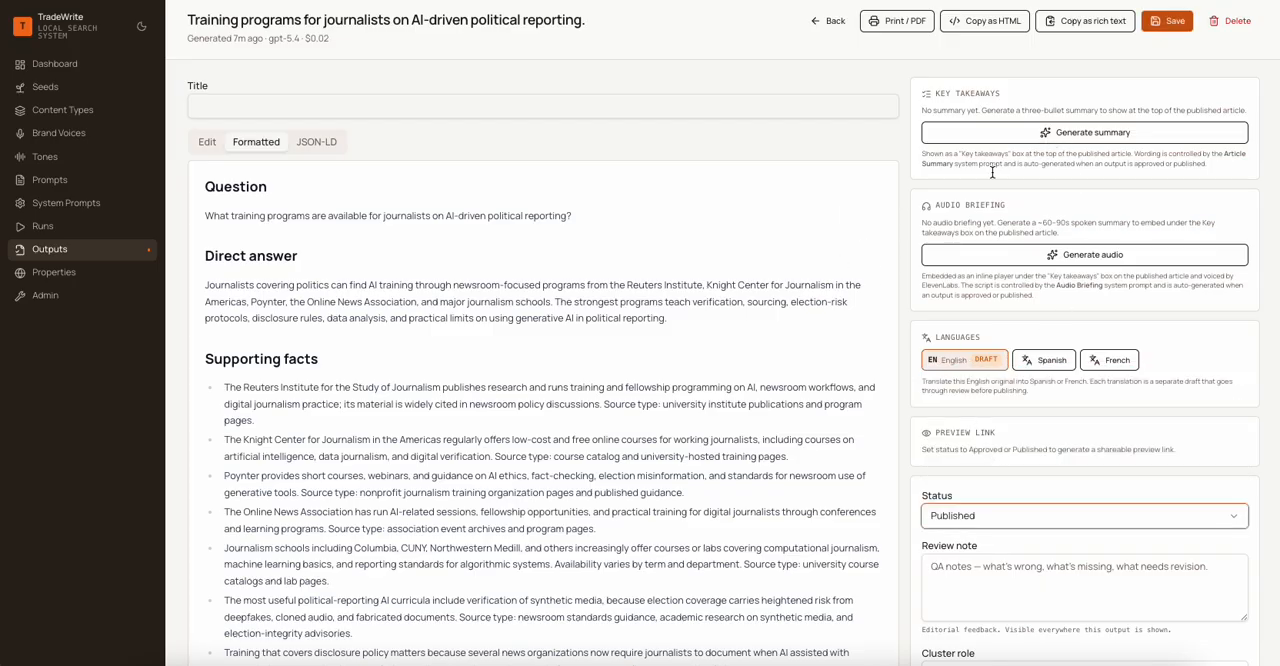
- Generate the draft's key takeaways summary and audio briefing, sampling the briefing's playback and checking its transcript
click(1004, 130)
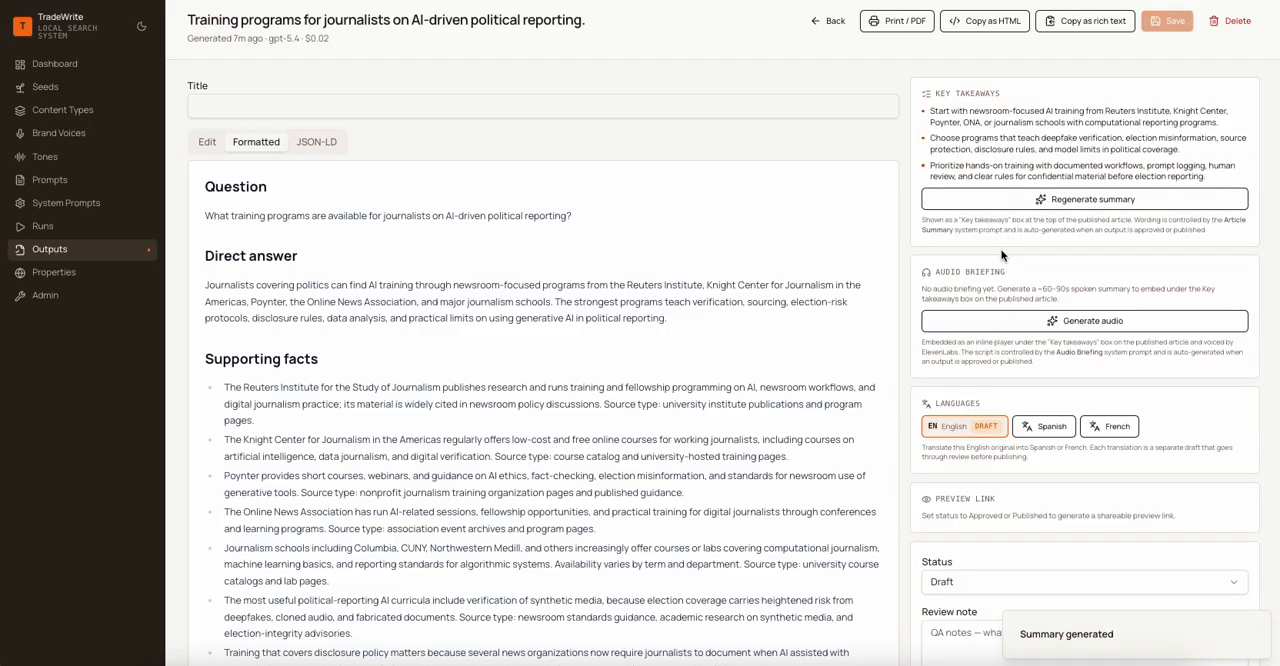
click(988, 320)
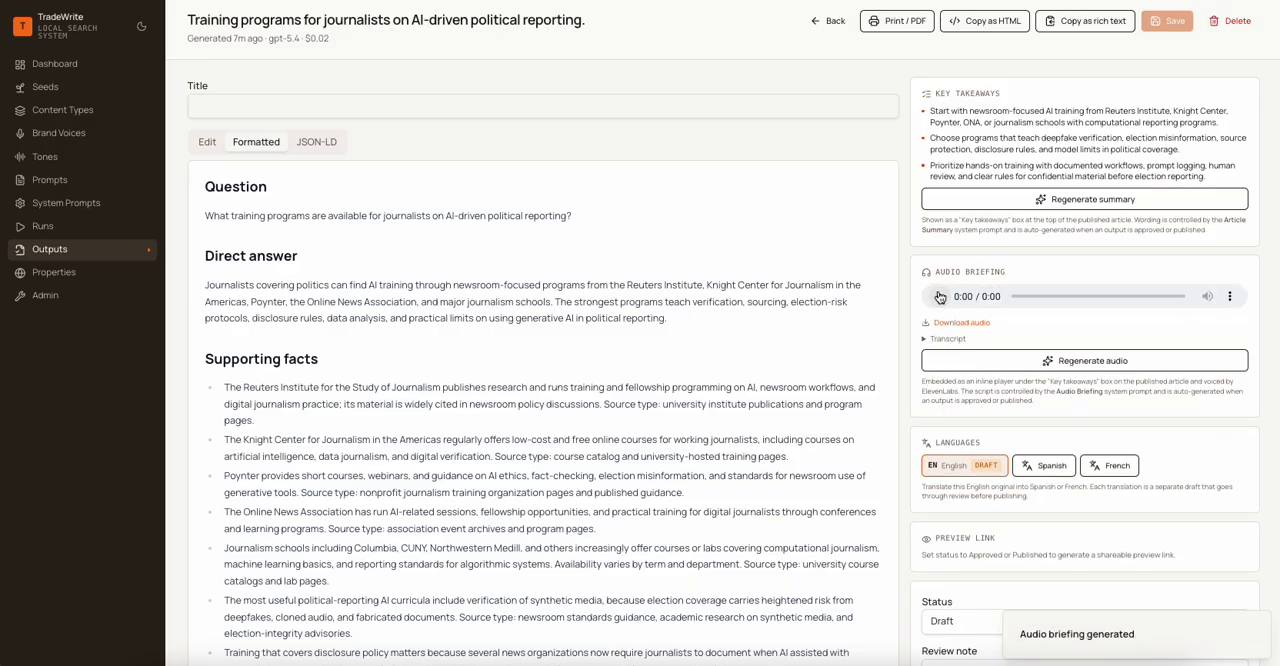
click(940, 298)
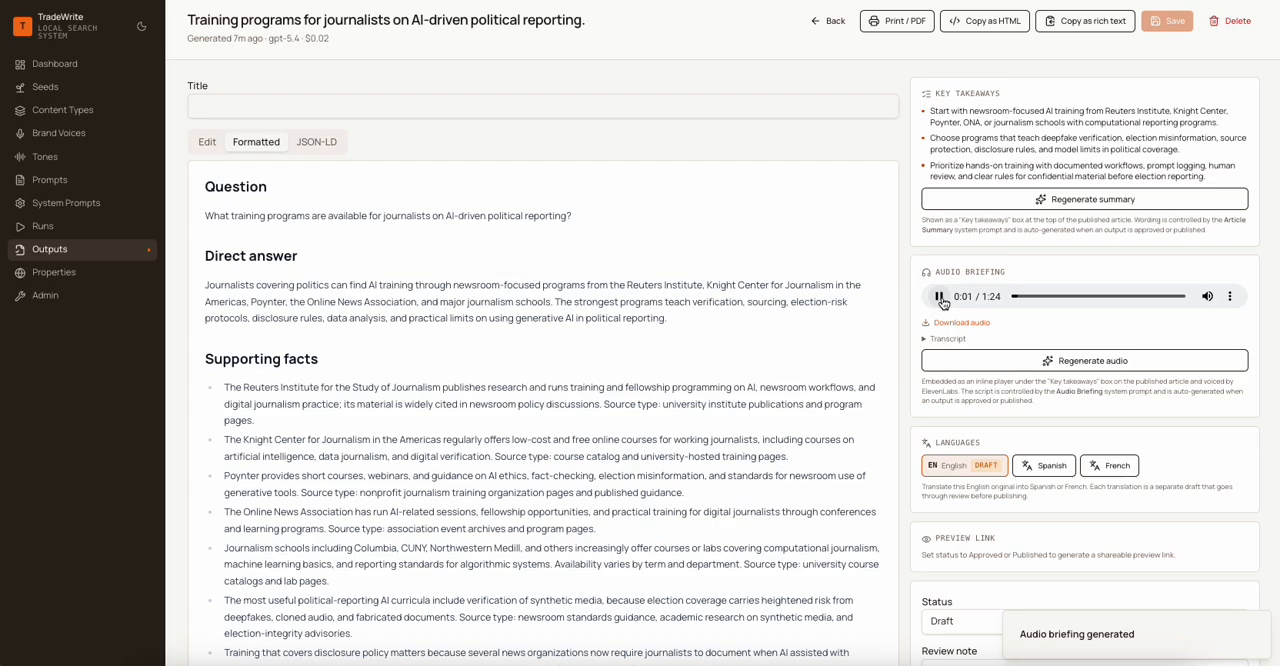
click(940, 298)
click(926, 342)
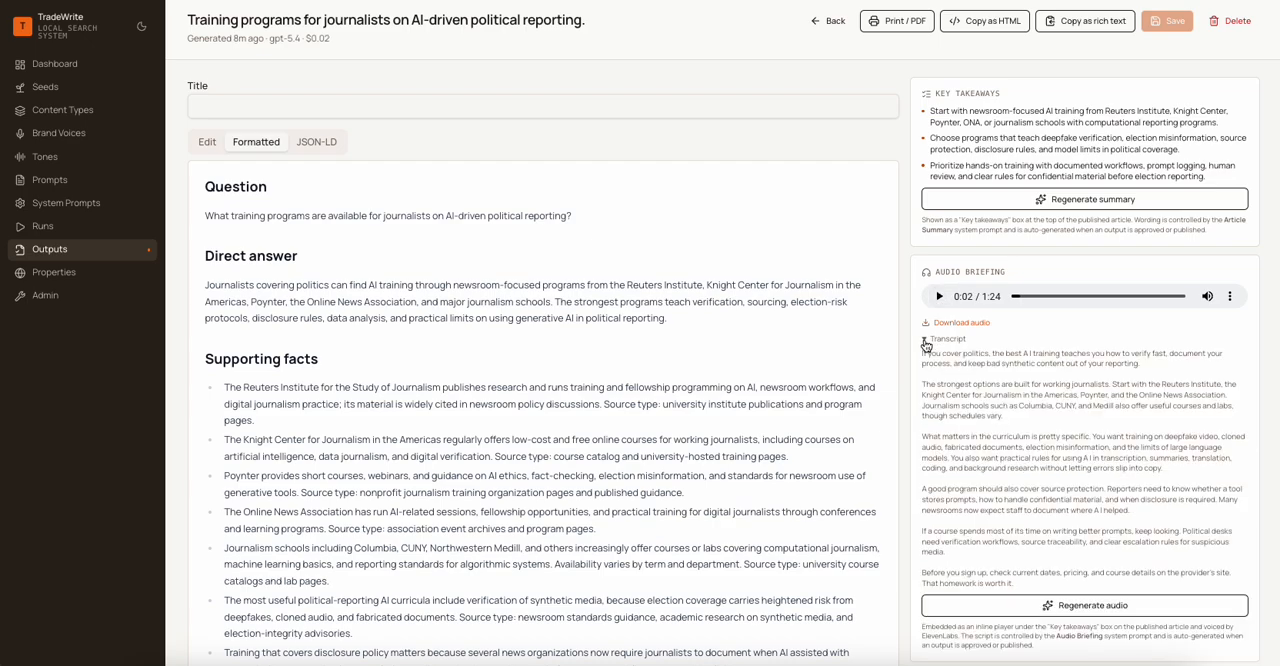
click(926, 342)
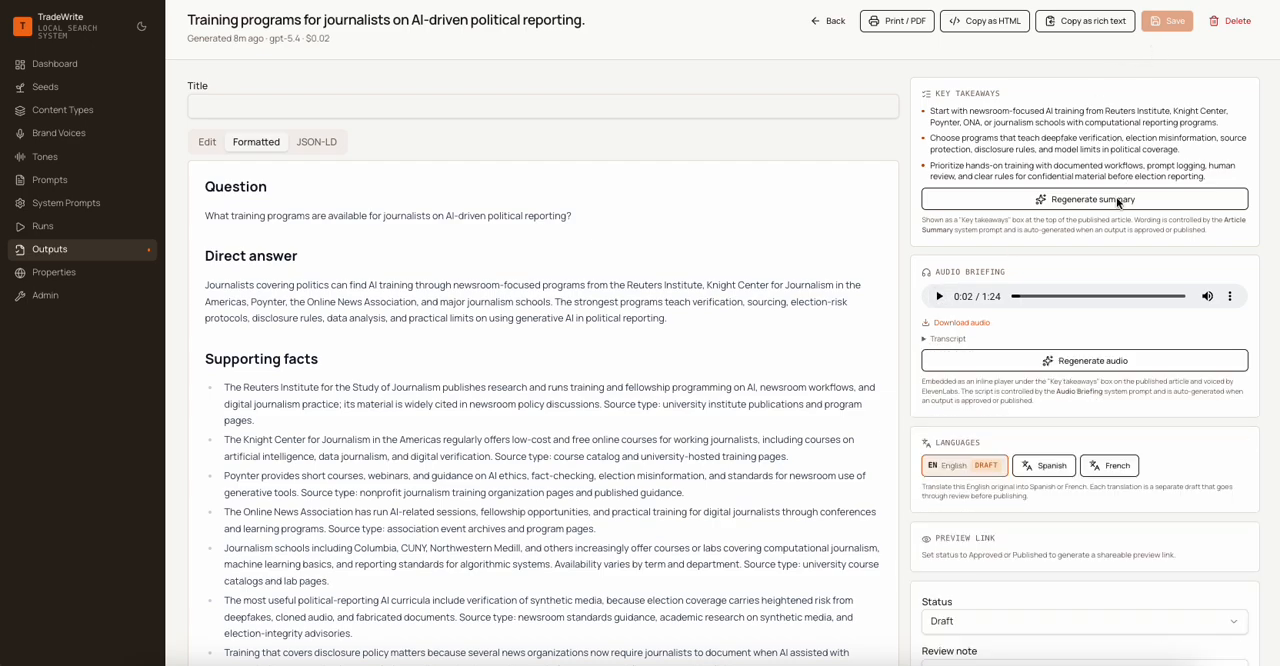
- Set the draft's status to Published and its cluster role to Supporting (spoke), and save it
scroll(1114, 204, down, 2)
scroll(1114, 204, down, 1)
click(1004, 467)
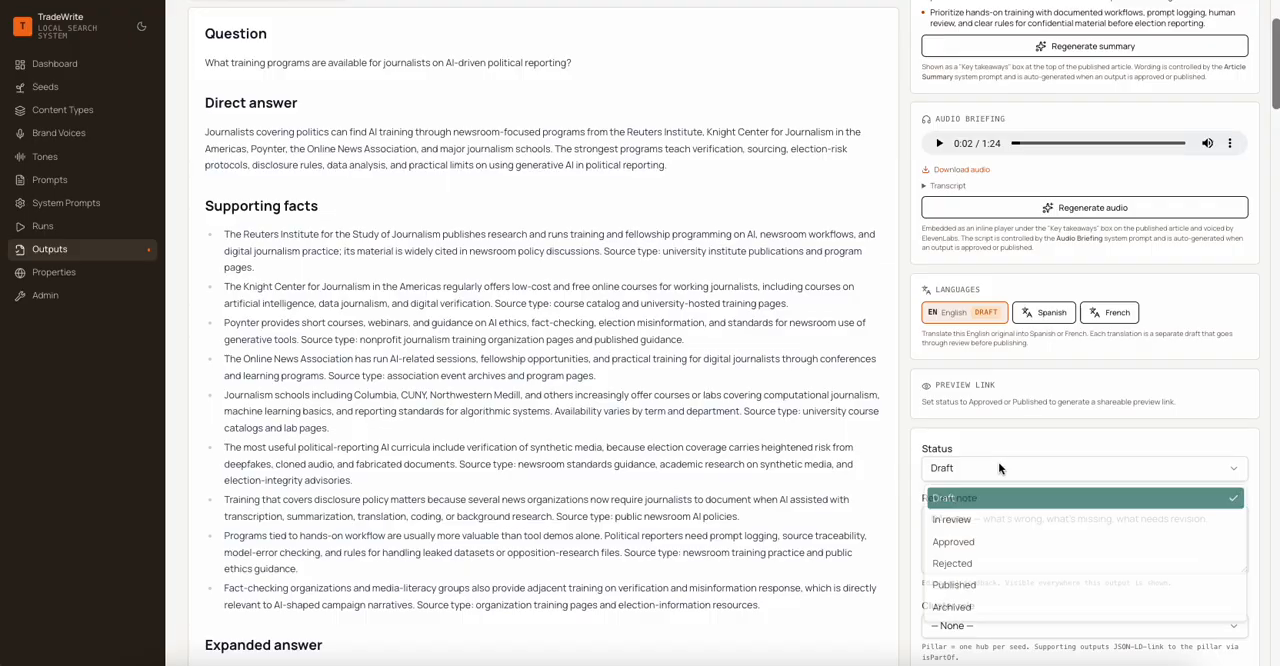
click(965, 594)
scroll(735, 328, down, 10)
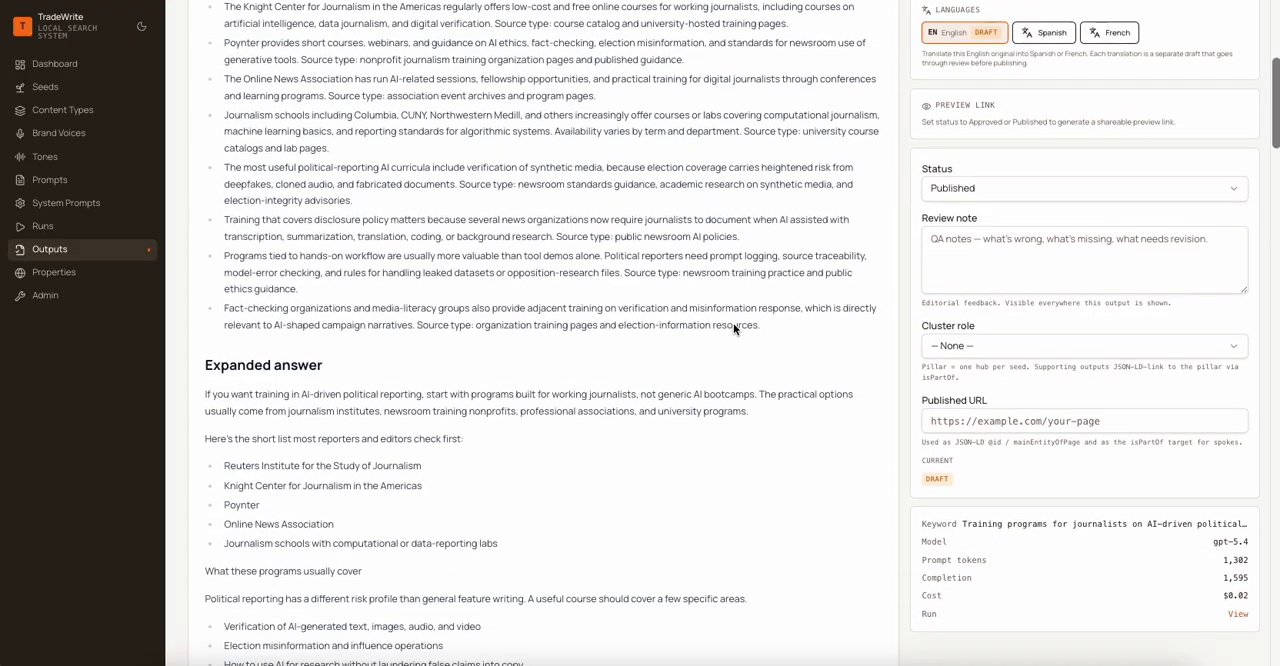
scroll(735, 328, up, 5)
click(1043, 214)
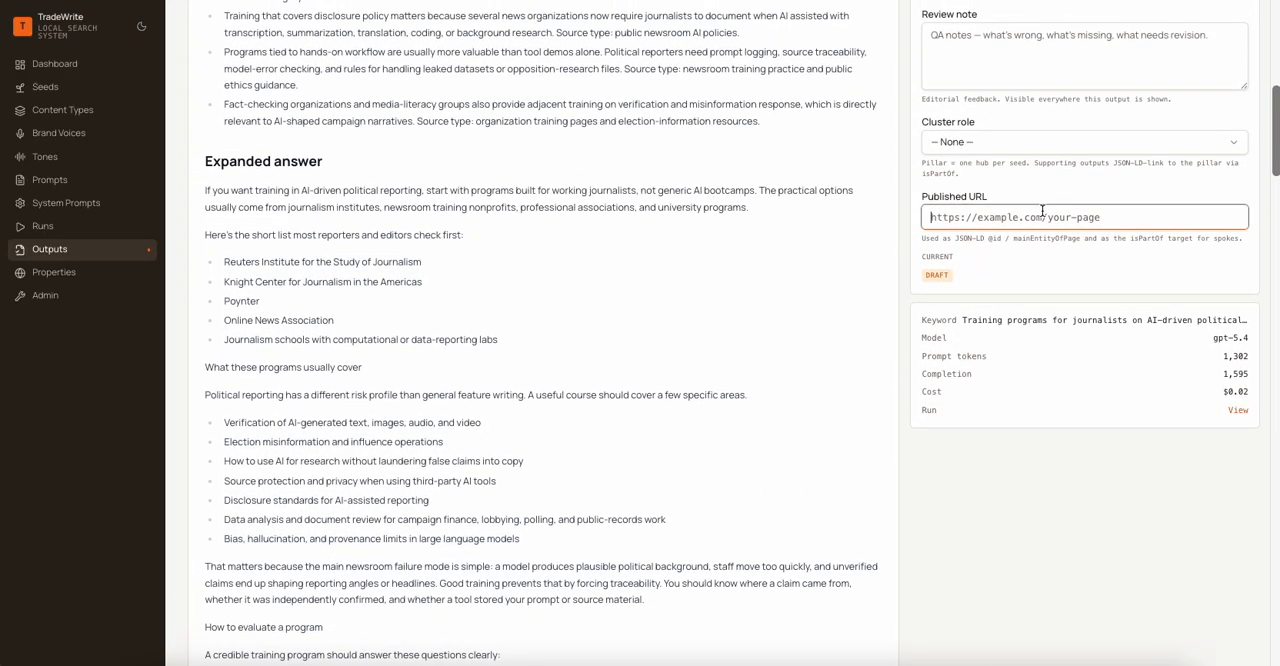
click(995, 145)
click(1000, 217)
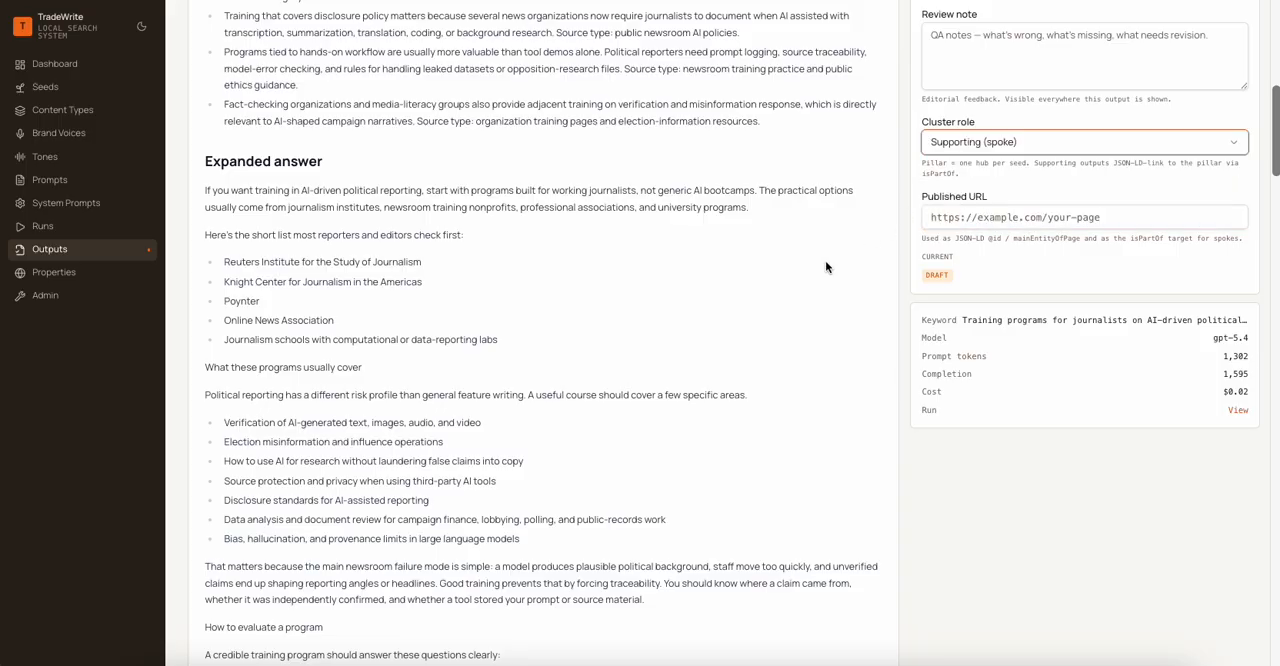
scroll(1104, 346, up, 15)
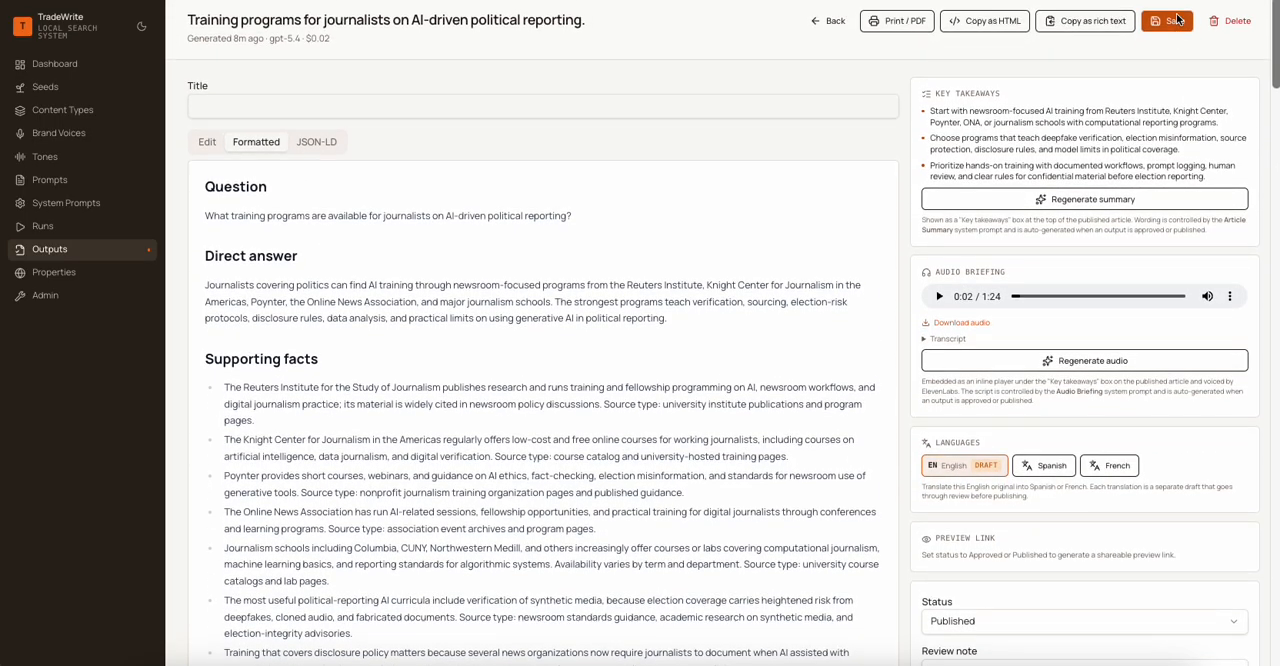
click(1178, 20)
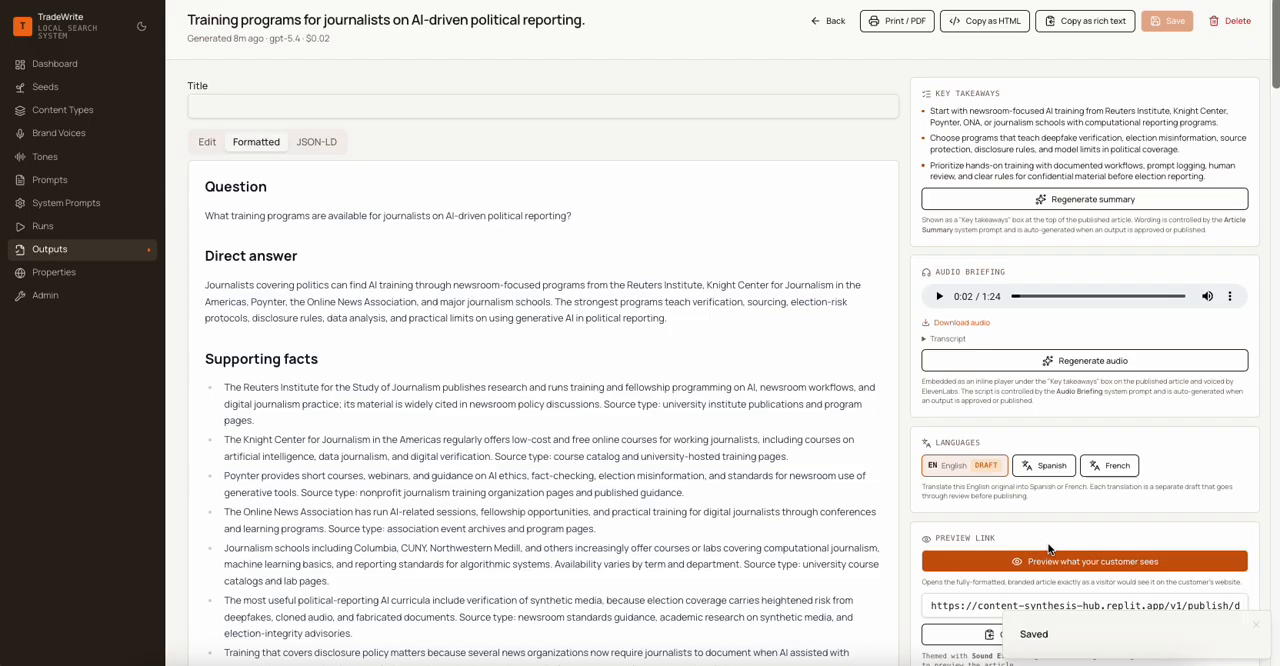
- Preview the newly published article as the customer sees it, read through to the author section and back, and close the preview
click(1062, 562)
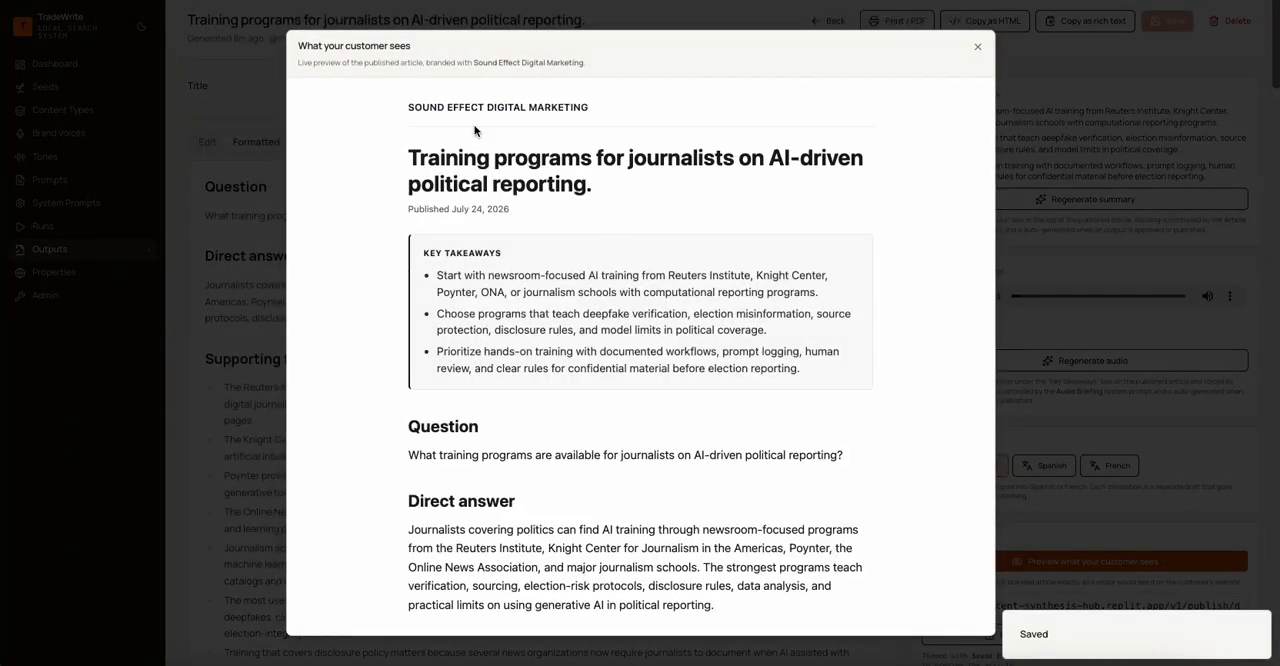
scroll(478, 189, down, 5)
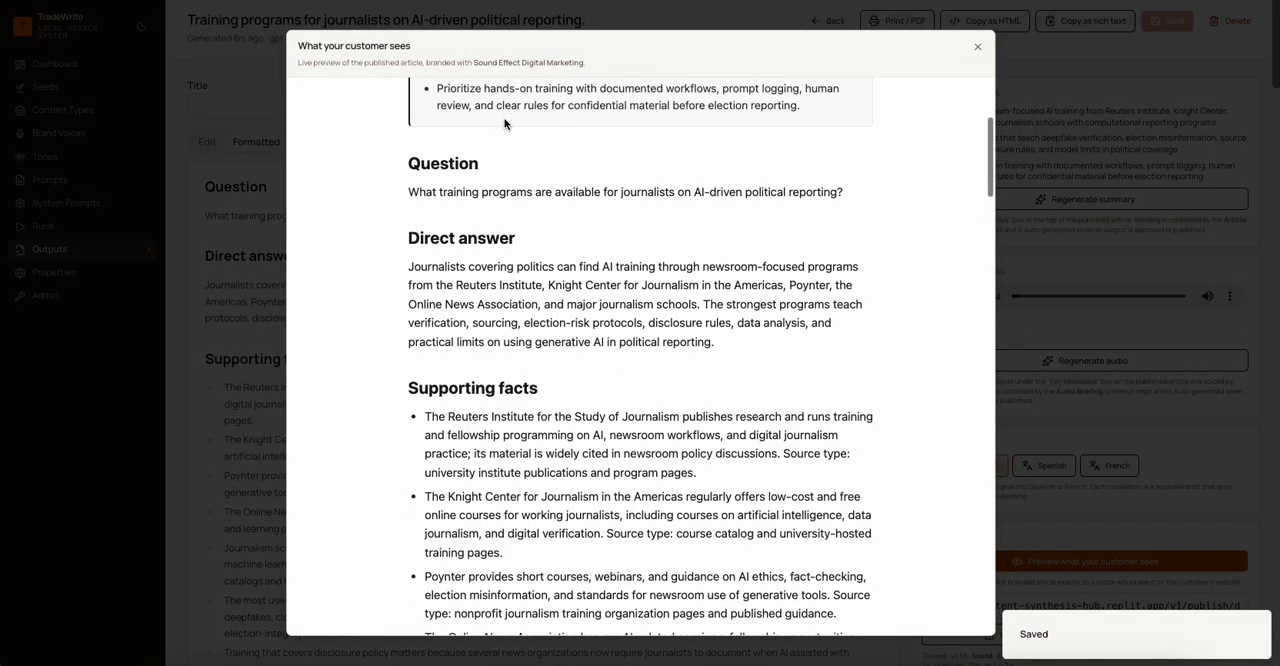
scroll(502, 119, down, 20)
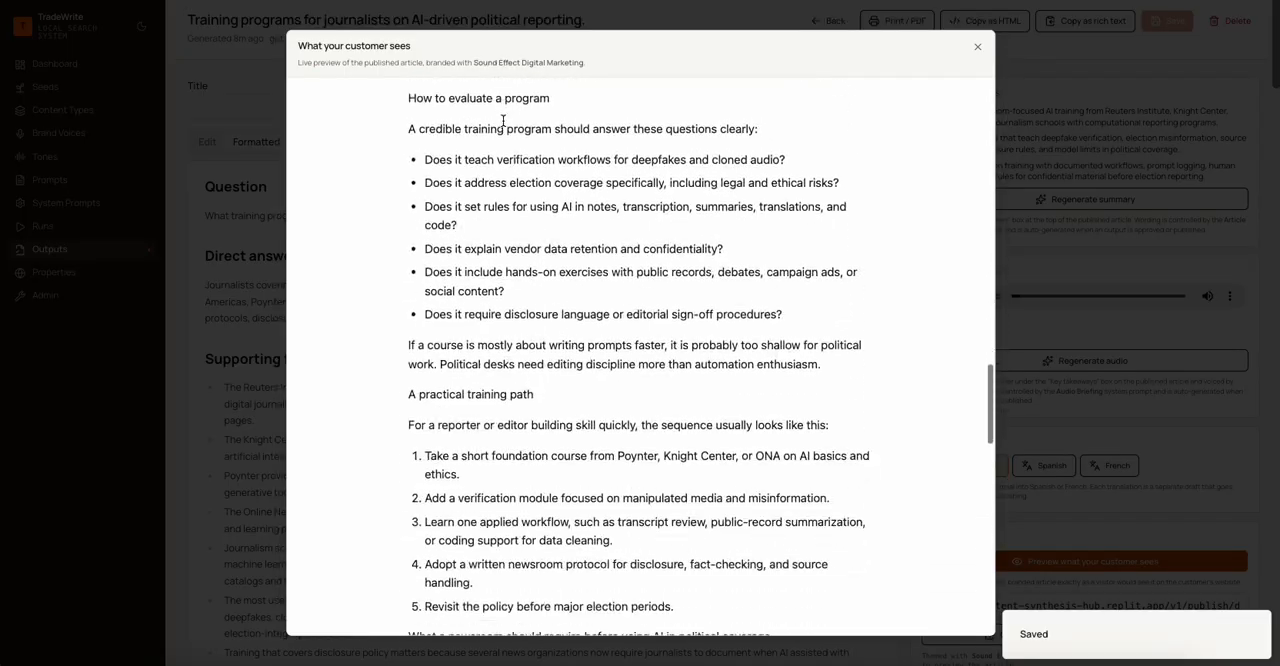
scroll(502, 119, down, 15)
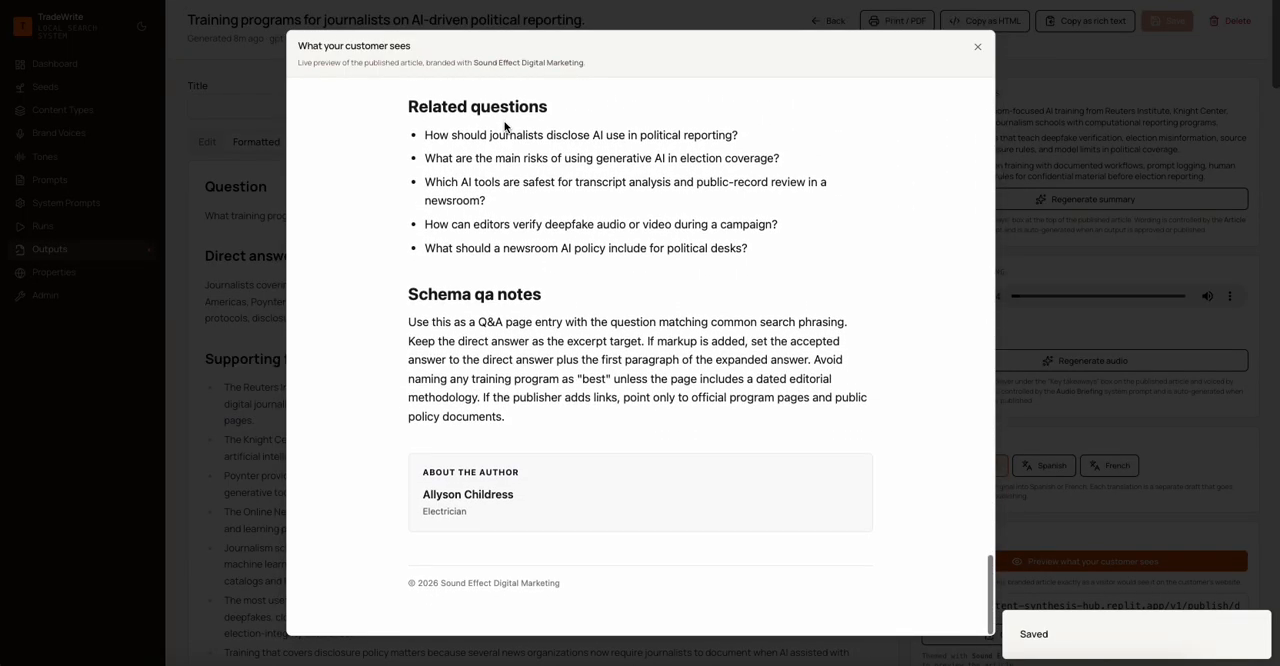
scroll(505, 126, up, 9)
scroll(505, 126, up, 20)
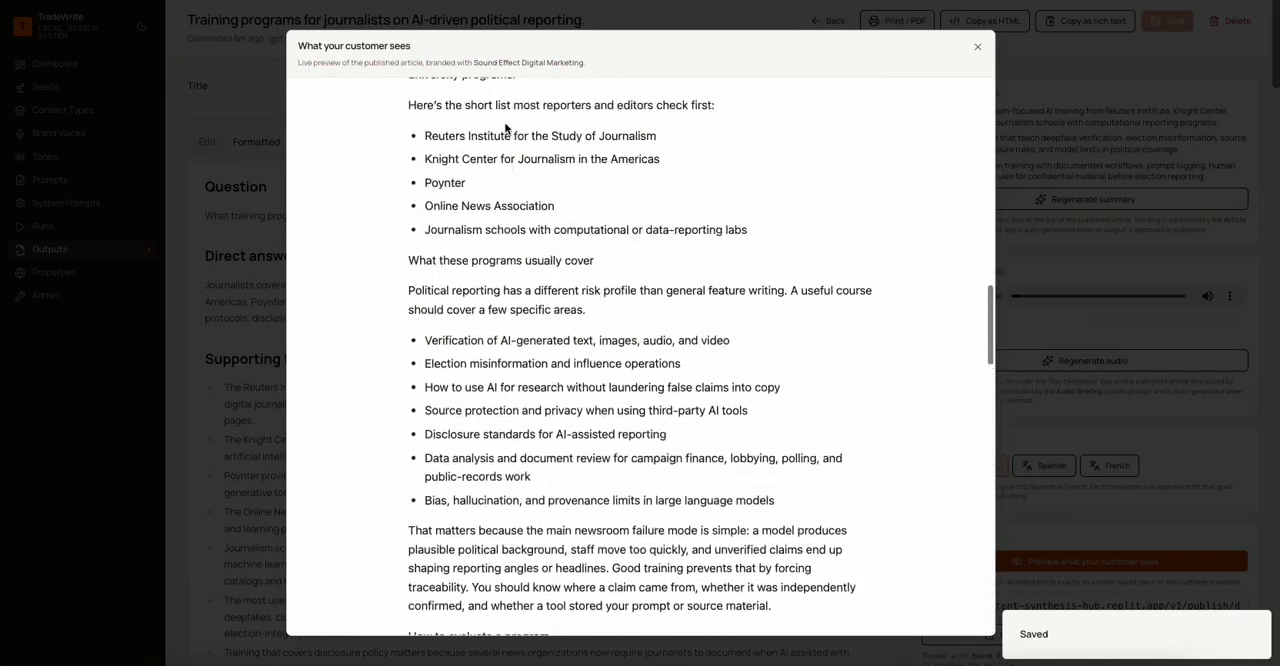
scroll(505, 124, up, 5)
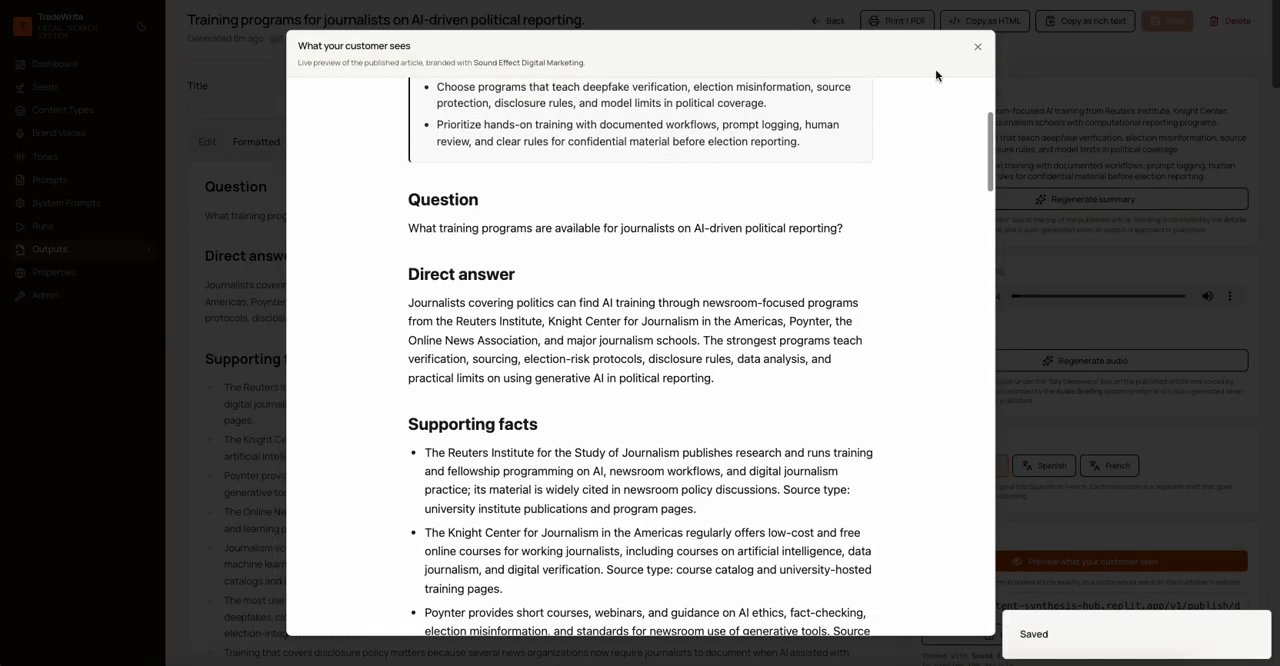
click(978, 48)
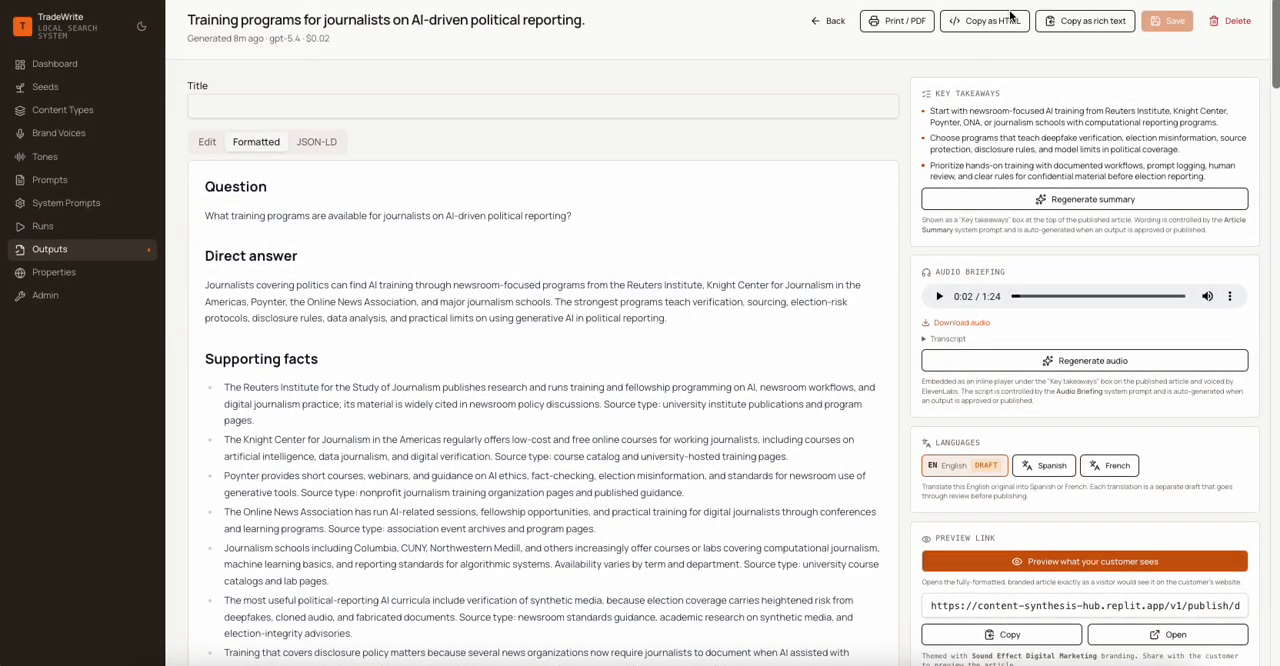
- Check the article's print layout with Save as PDF as the destination, cancel printing, and return to the article
click(893, 22)
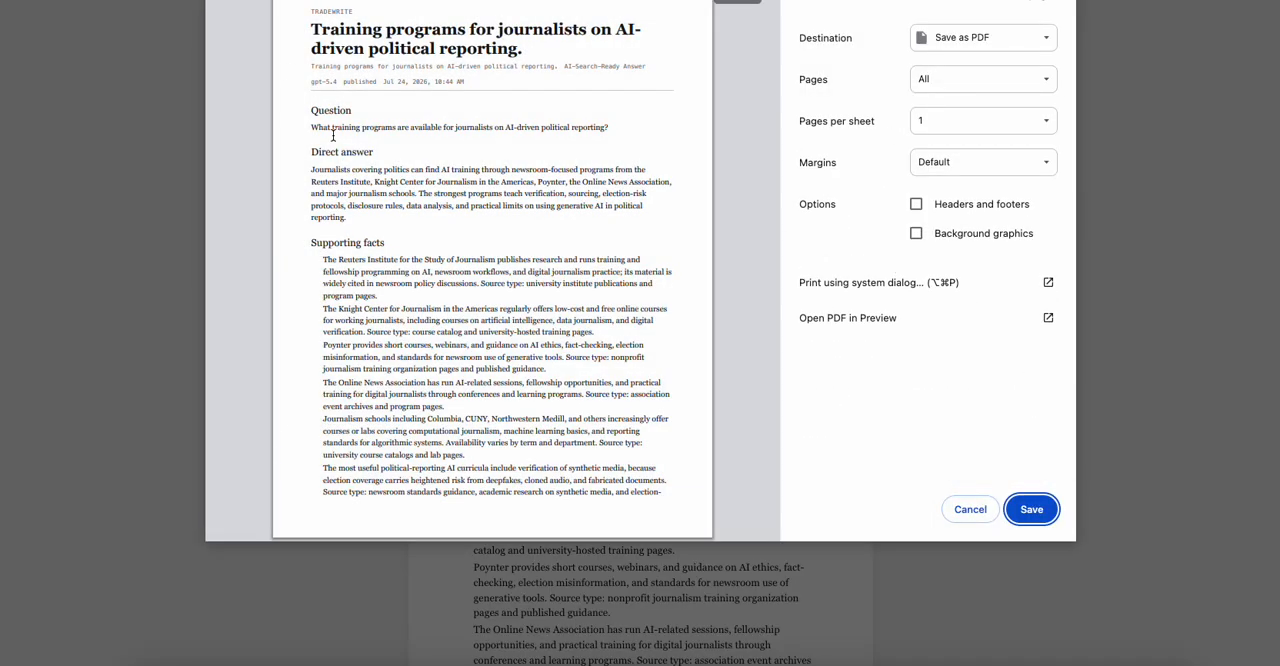
click(972, 512)
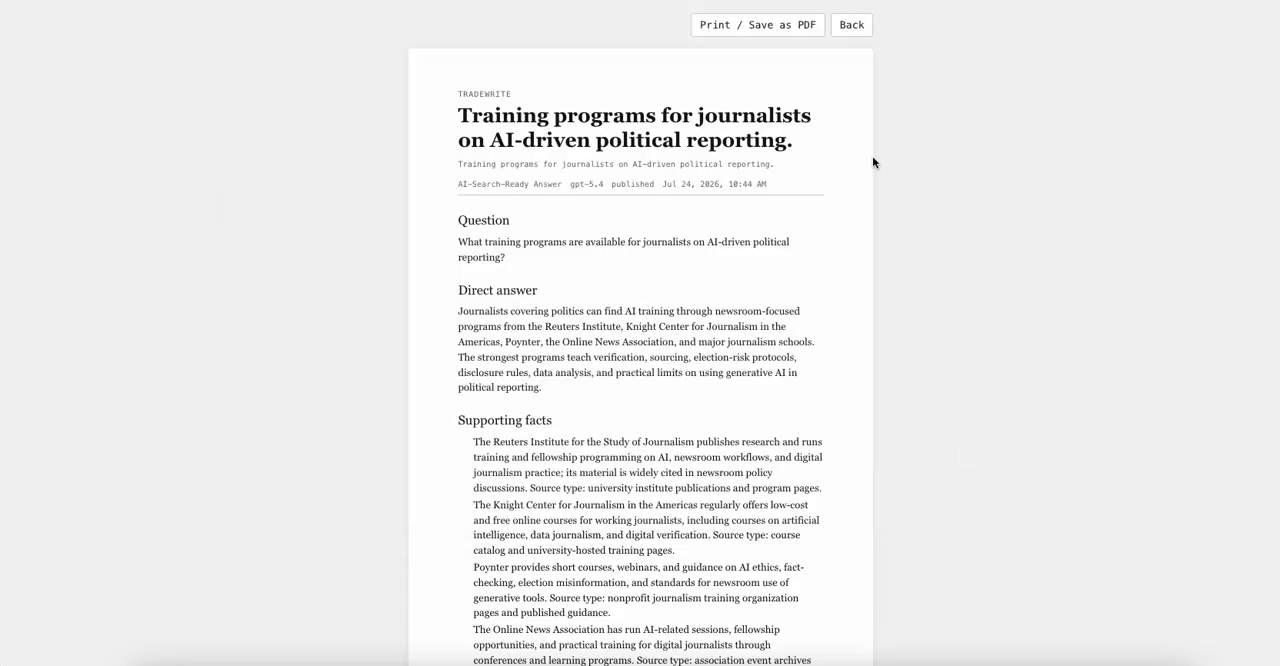
click(851, 25)
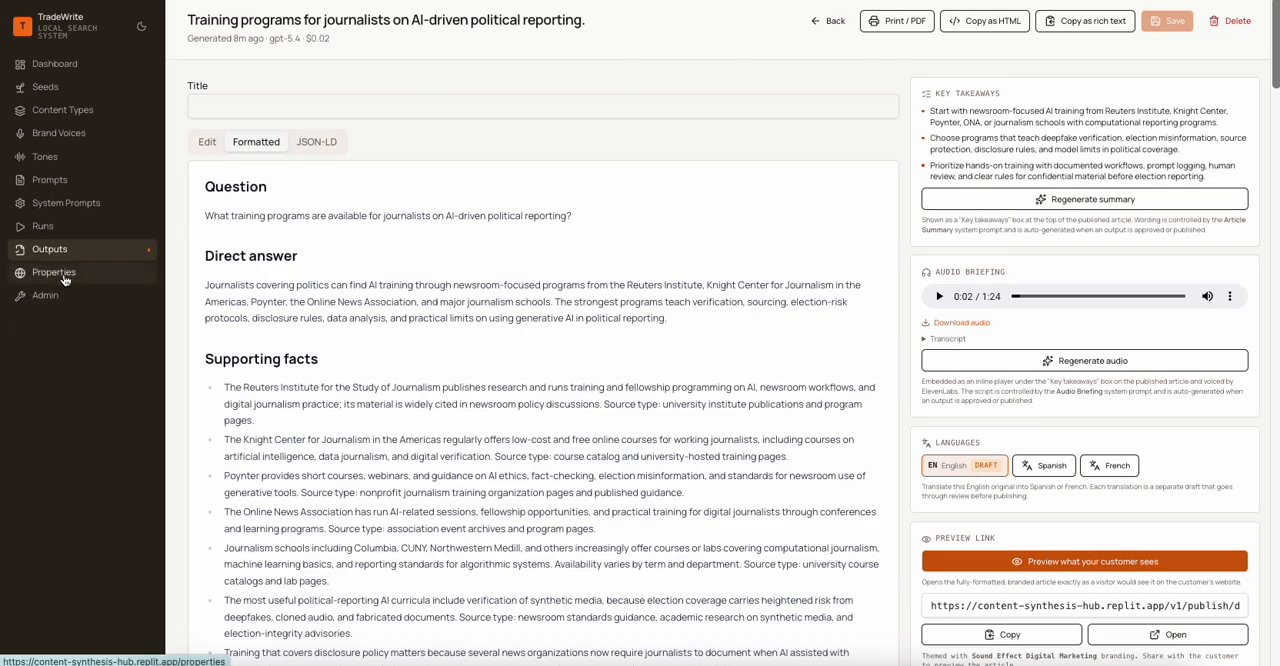
- Go to the list of properties, view the form for creating a new property, and cancel it
click(60, 279)
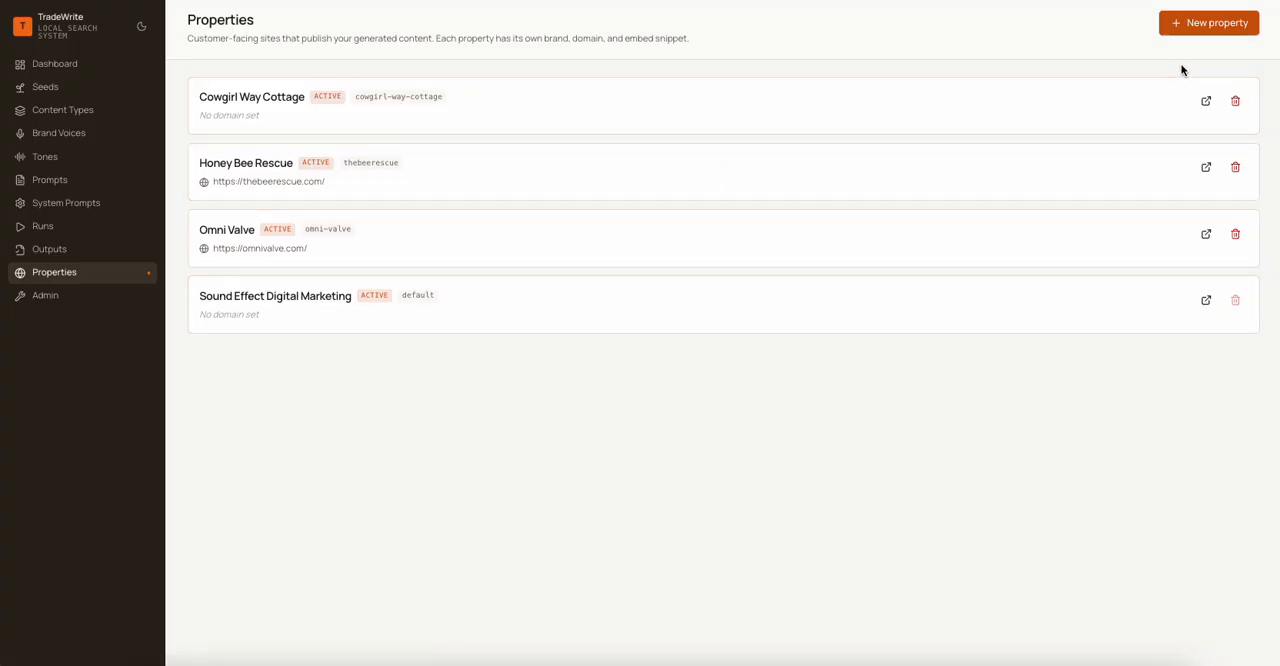
click(1183, 27)
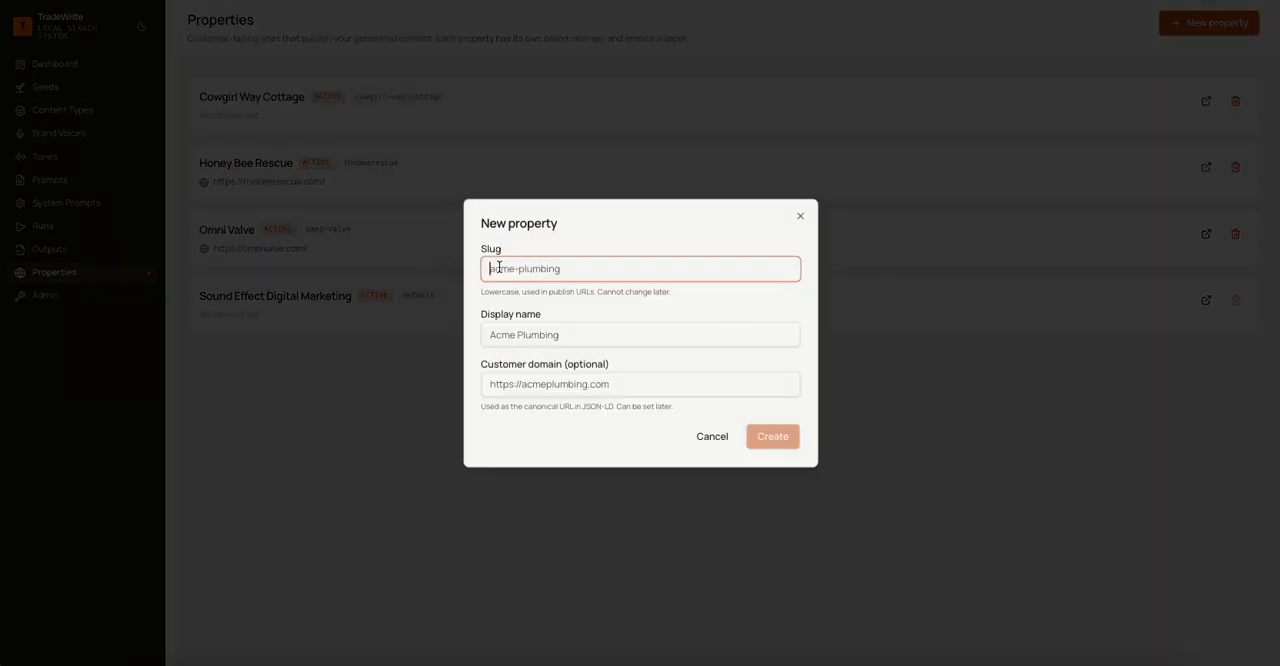
click(712, 437)
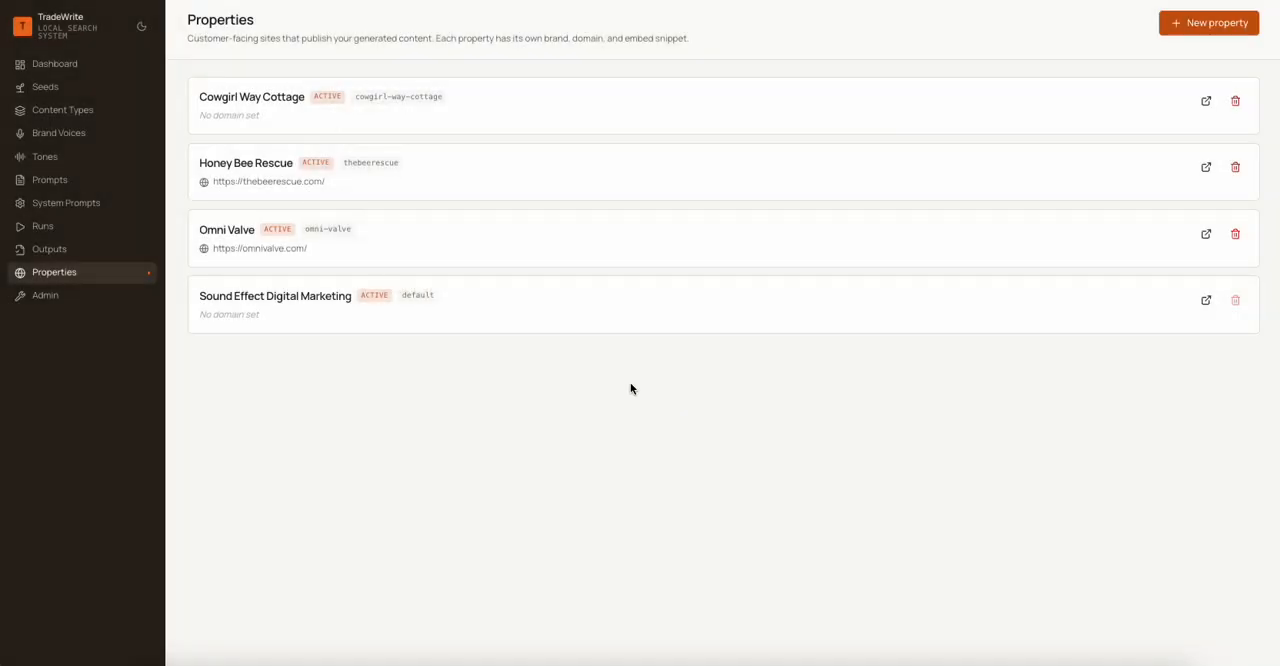
- Open the Sound Effect Digital Marketing property and review its status, branding, publishing, author and reviewer defaults, and local business settings
click(281, 300)
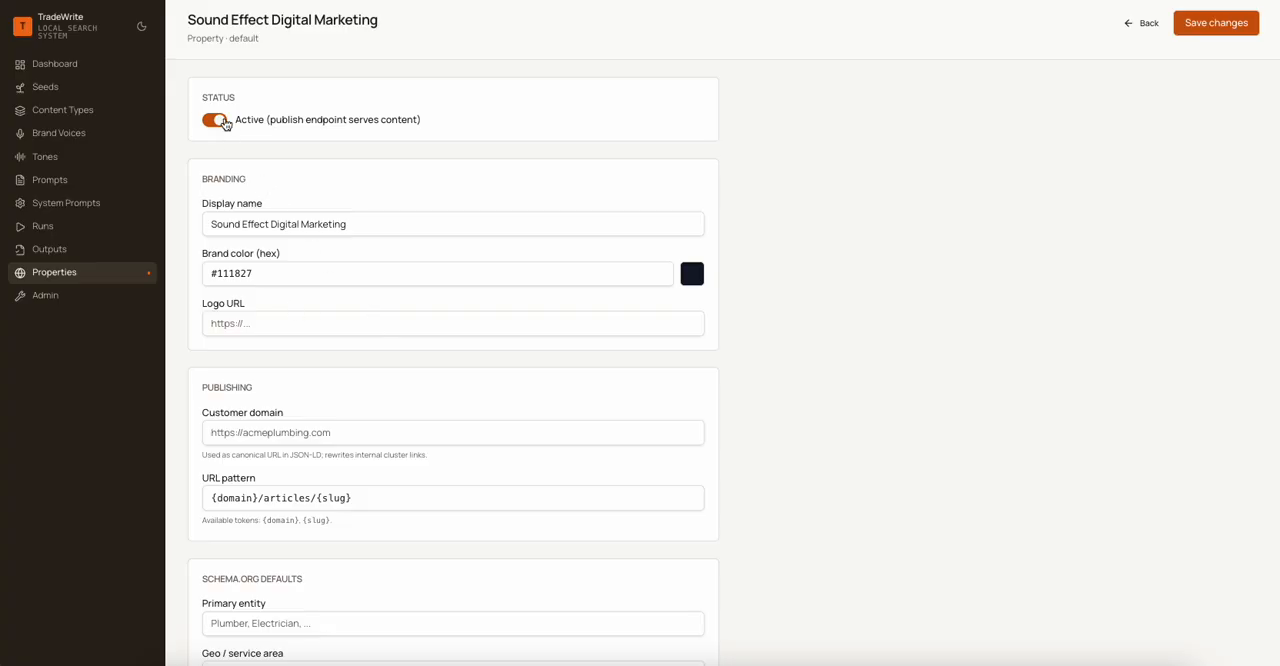
scroll(225, 123, down, 2)
scroll(338, 215, down, 10)
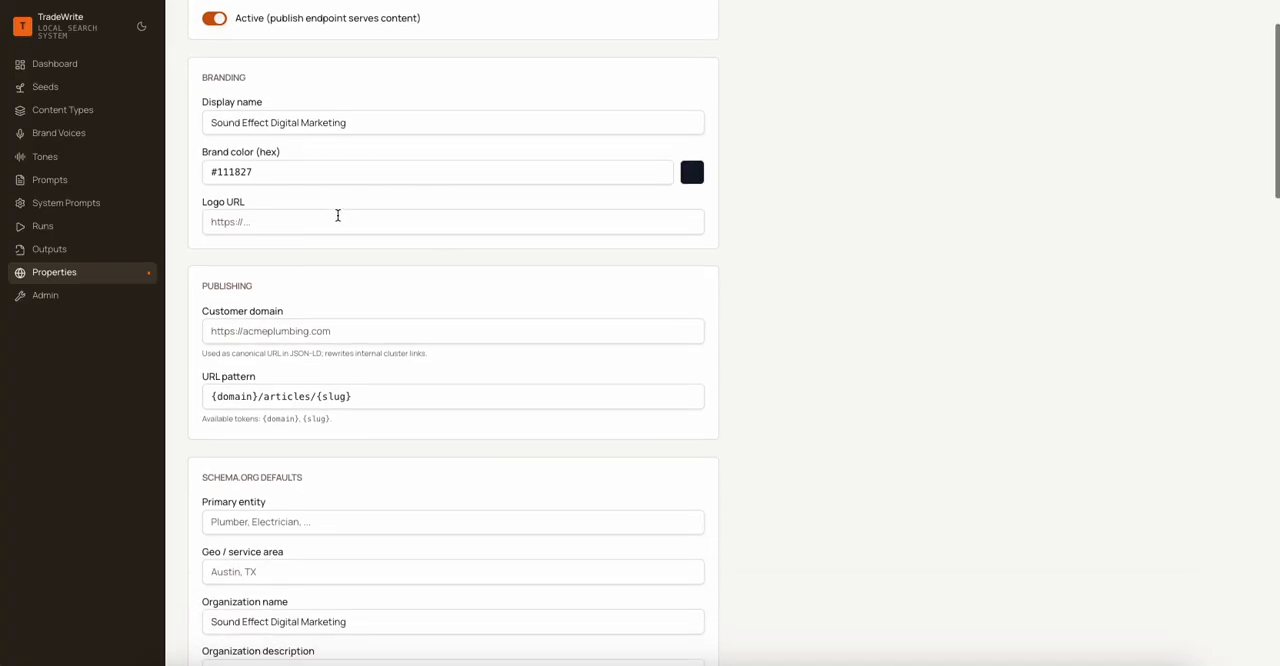
scroll(338, 215, down, 15)
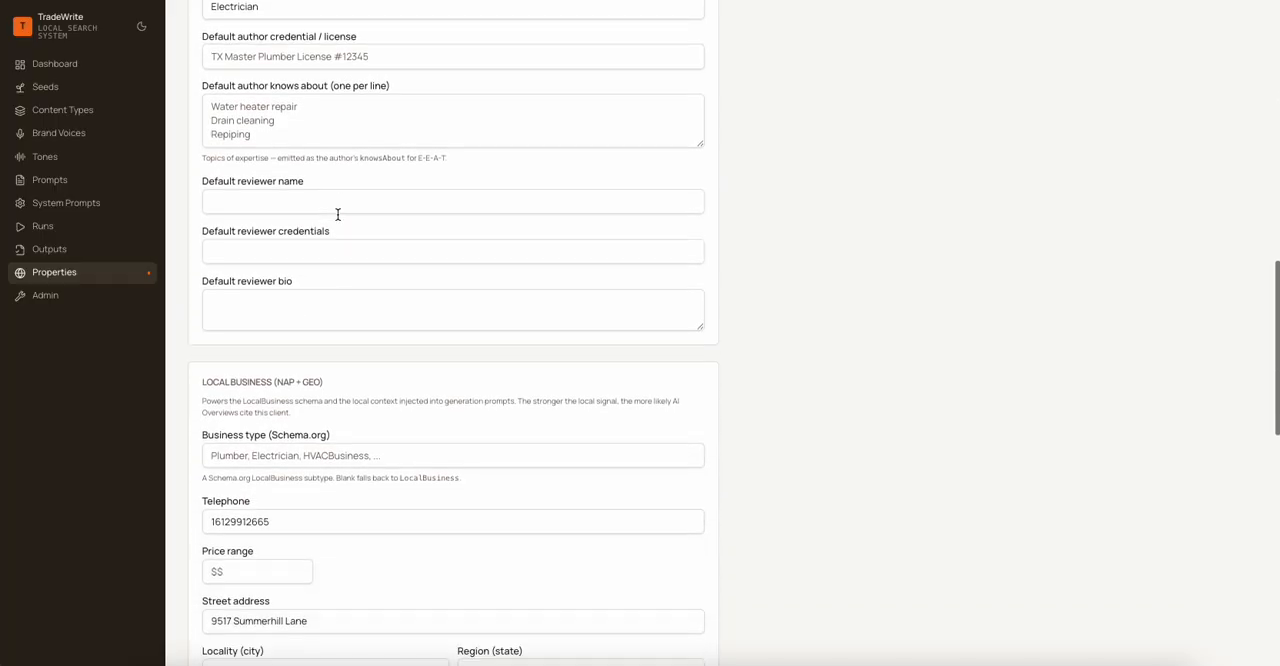
scroll(338, 218, up, 20)
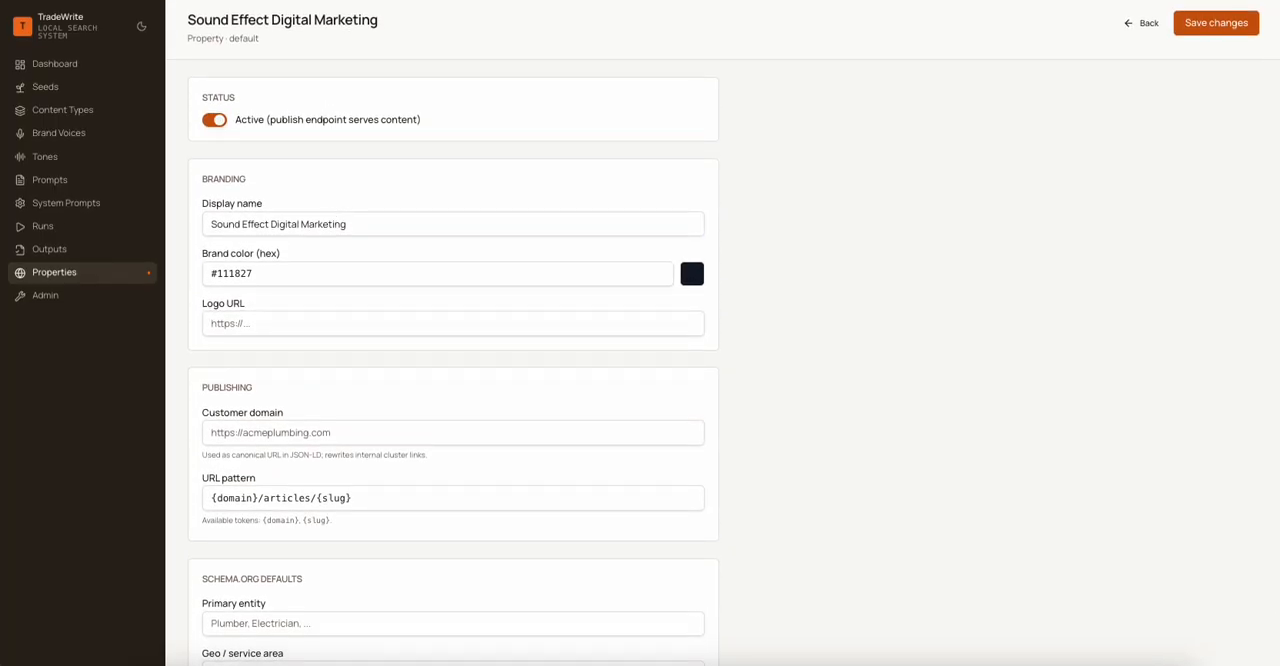
- Open the app-wide Admin settings to examine the typography options
click(62, 302)
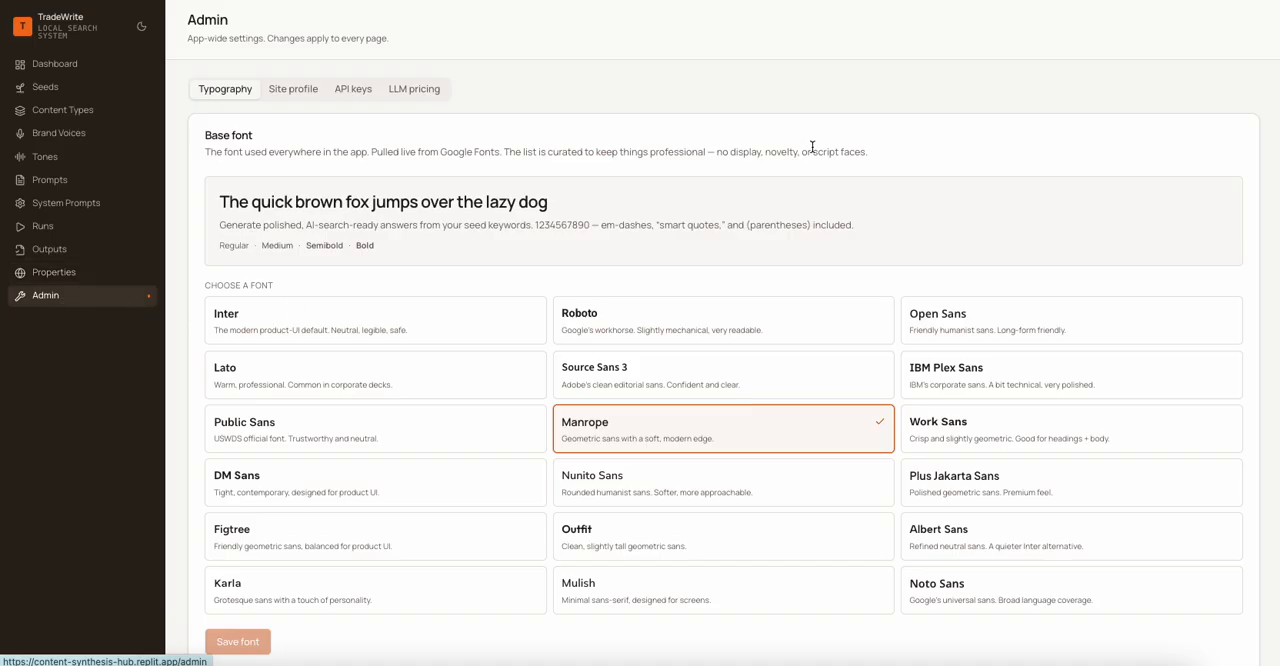